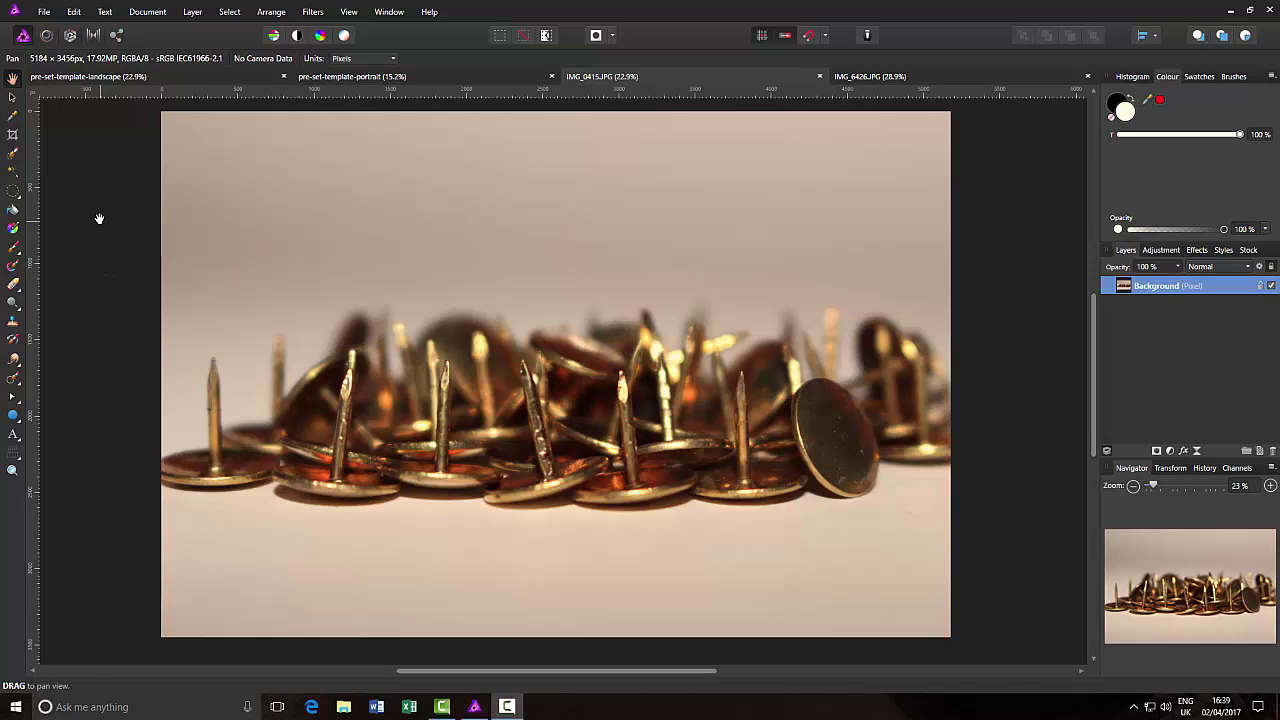
Look over the landscape template and thumbtacks photo, then bring up the pier seascape IMG_6426.JPG
click(220, 77)
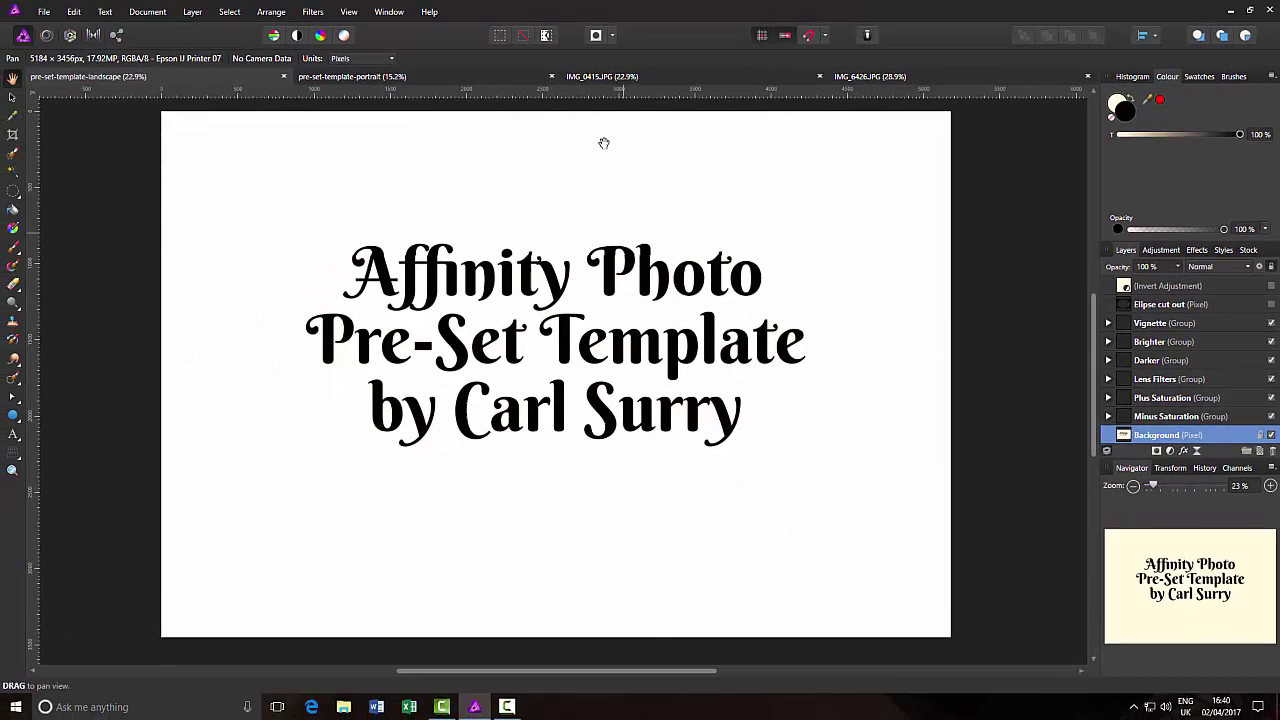
click(698, 74)
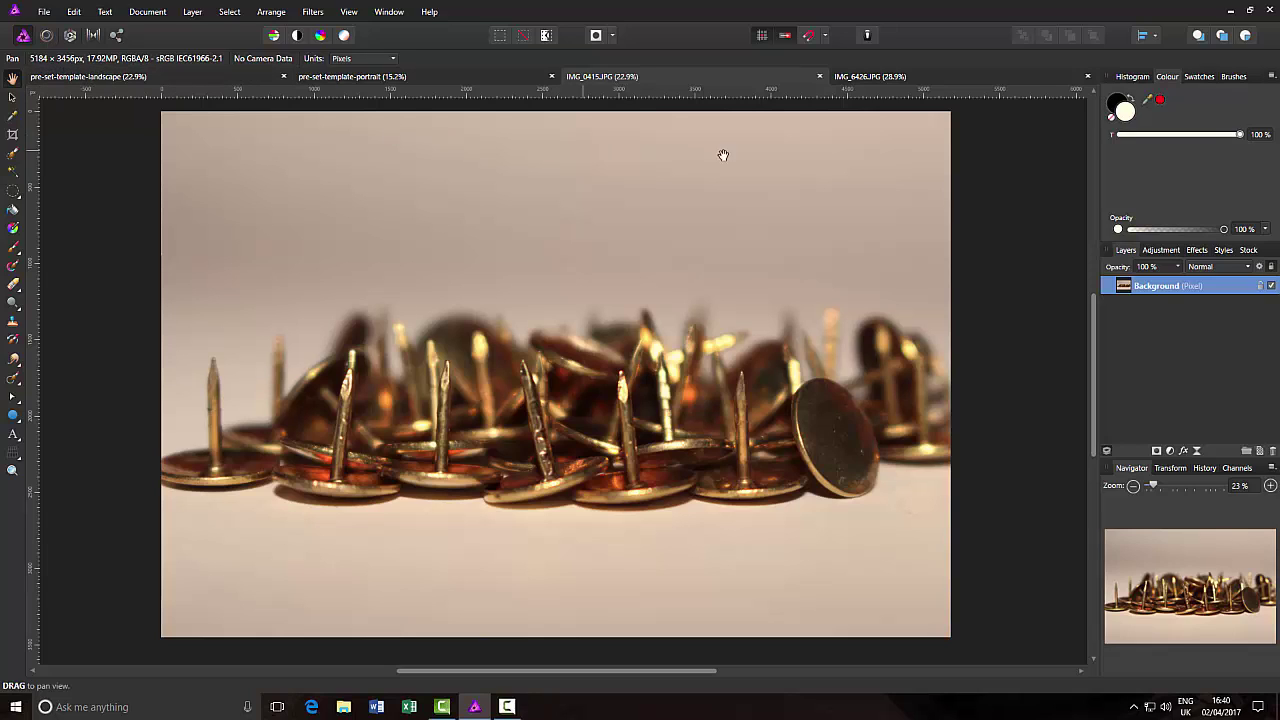
click(1014, 74)
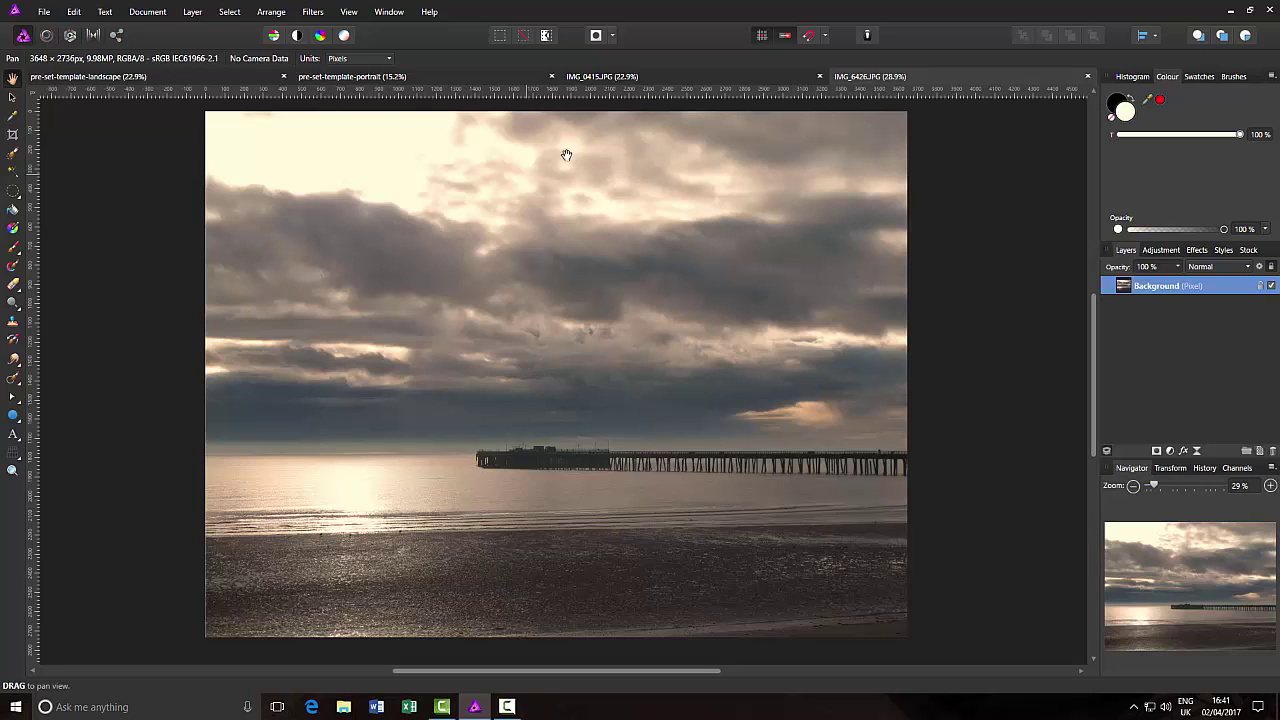
Copy the whole thumbtacks photo IMG_0415.JPG merged and paste it into the landscape template
click(650, 77)
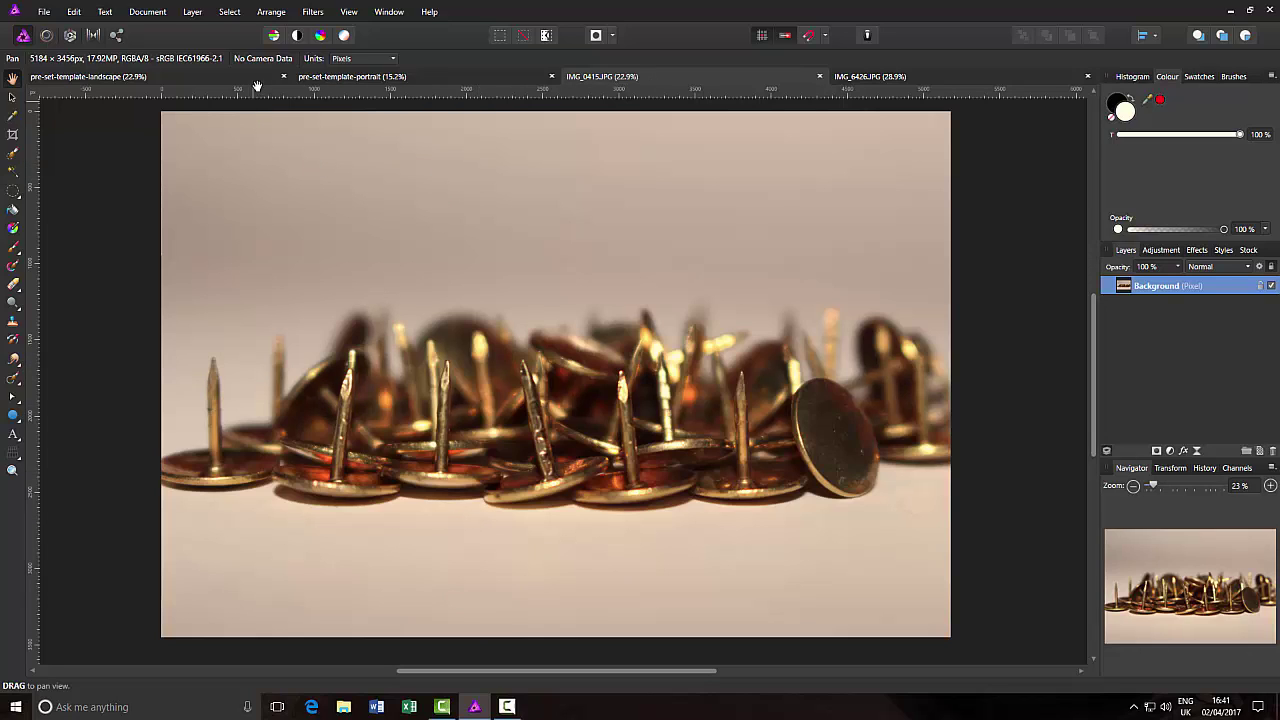
click(231, 14)
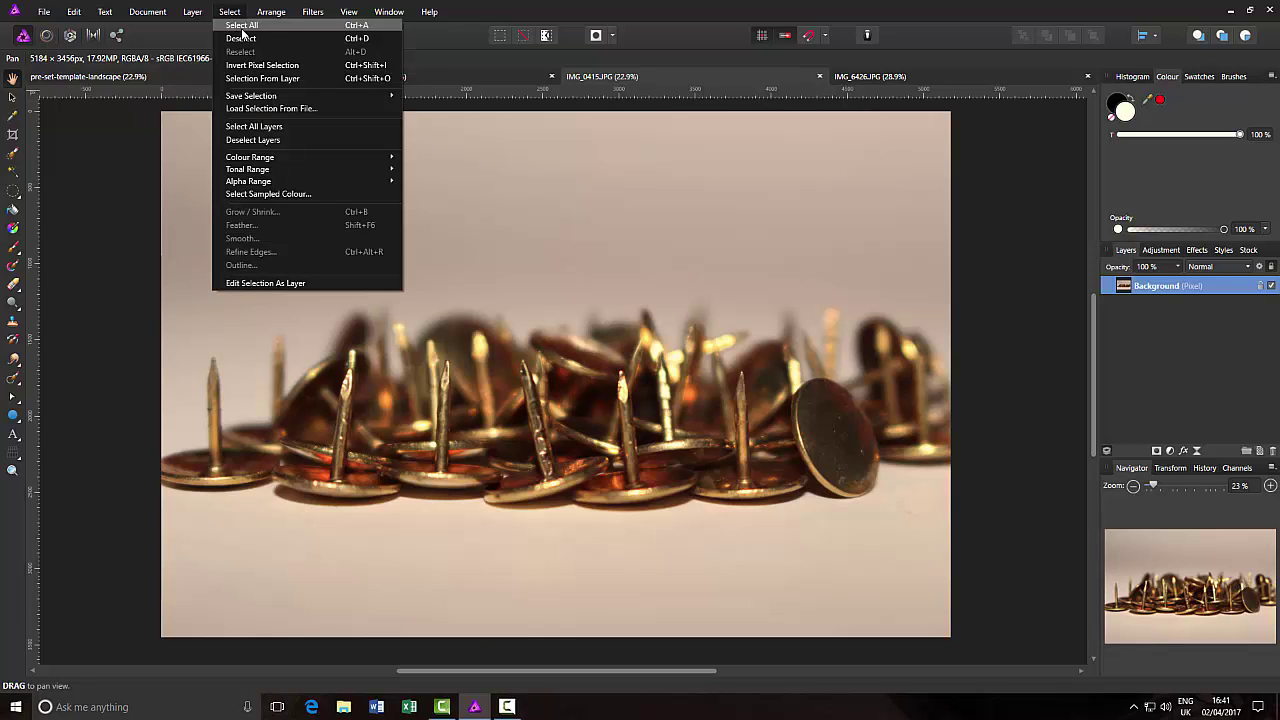
click(242, 27)
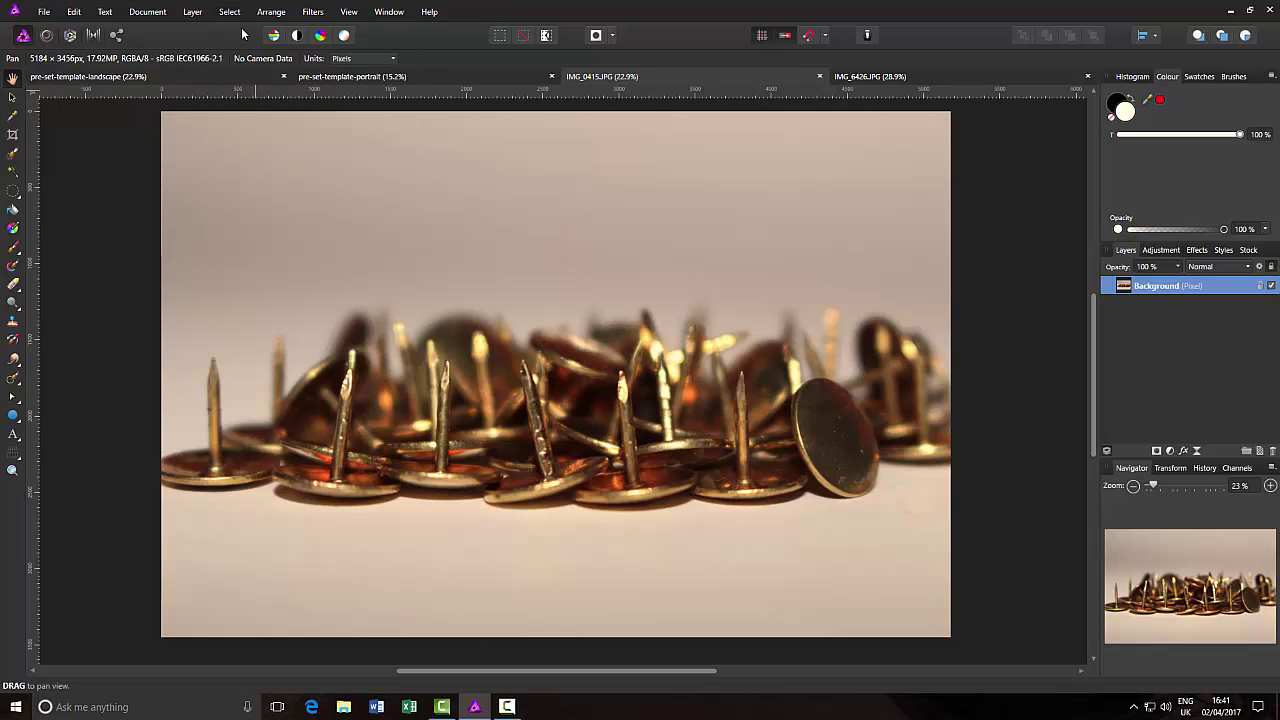
click(73, 14)
click(90, 86)
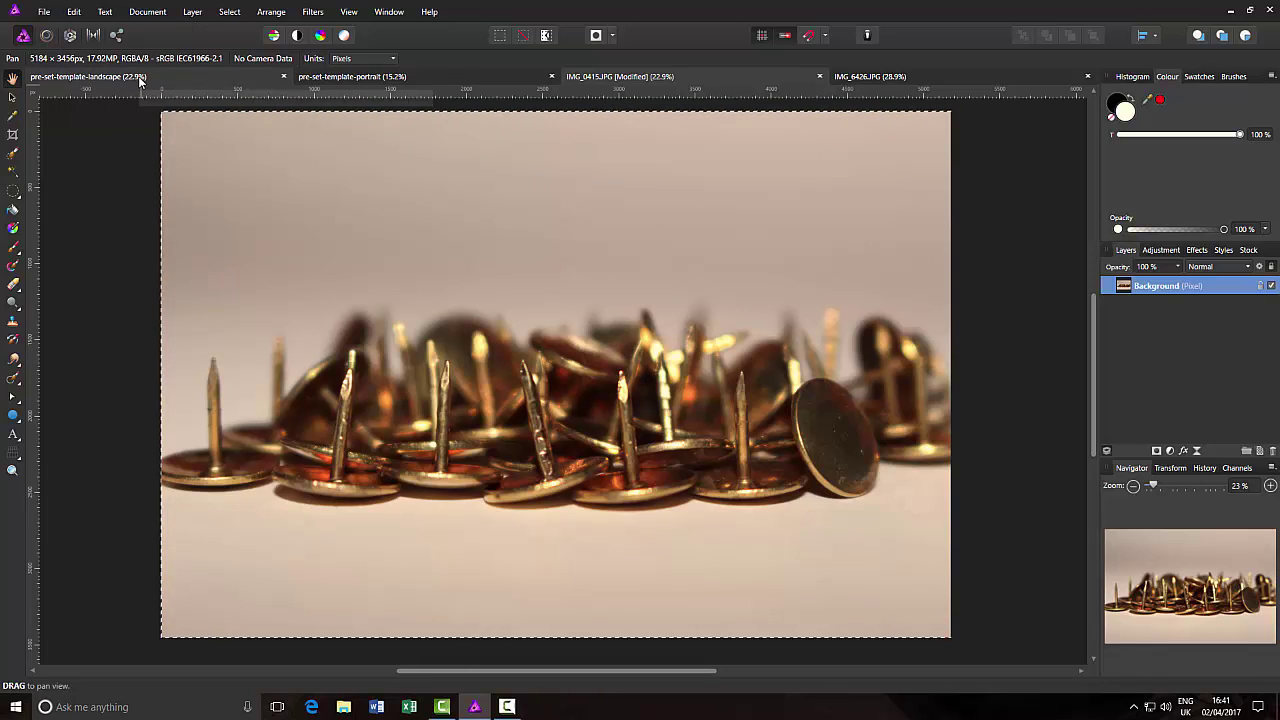
click(140, 80)
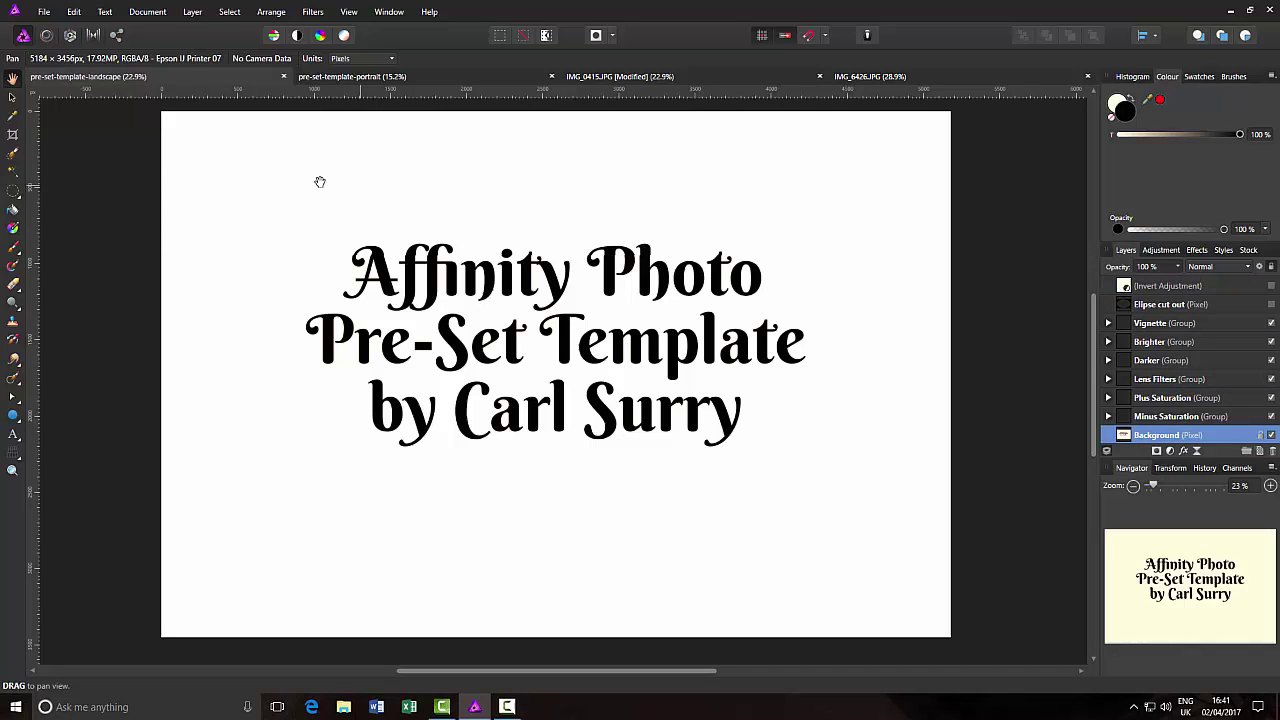
click(76, 12)
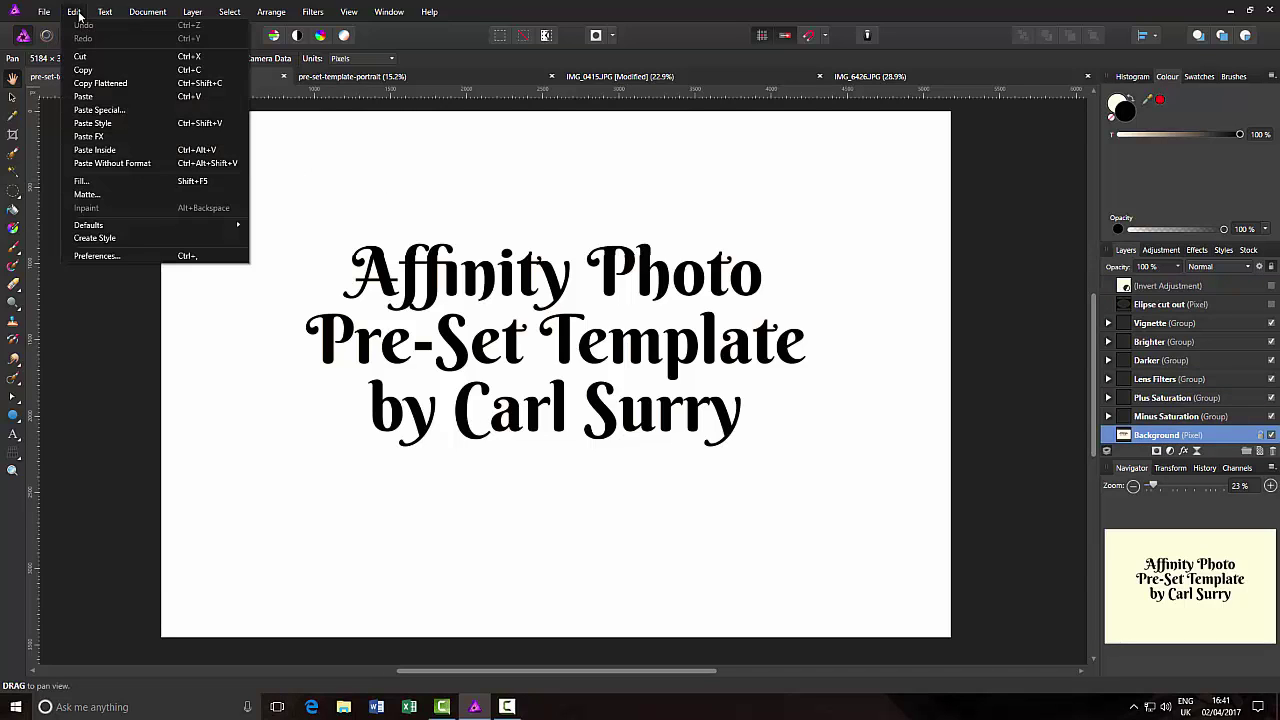
click(86, 95)
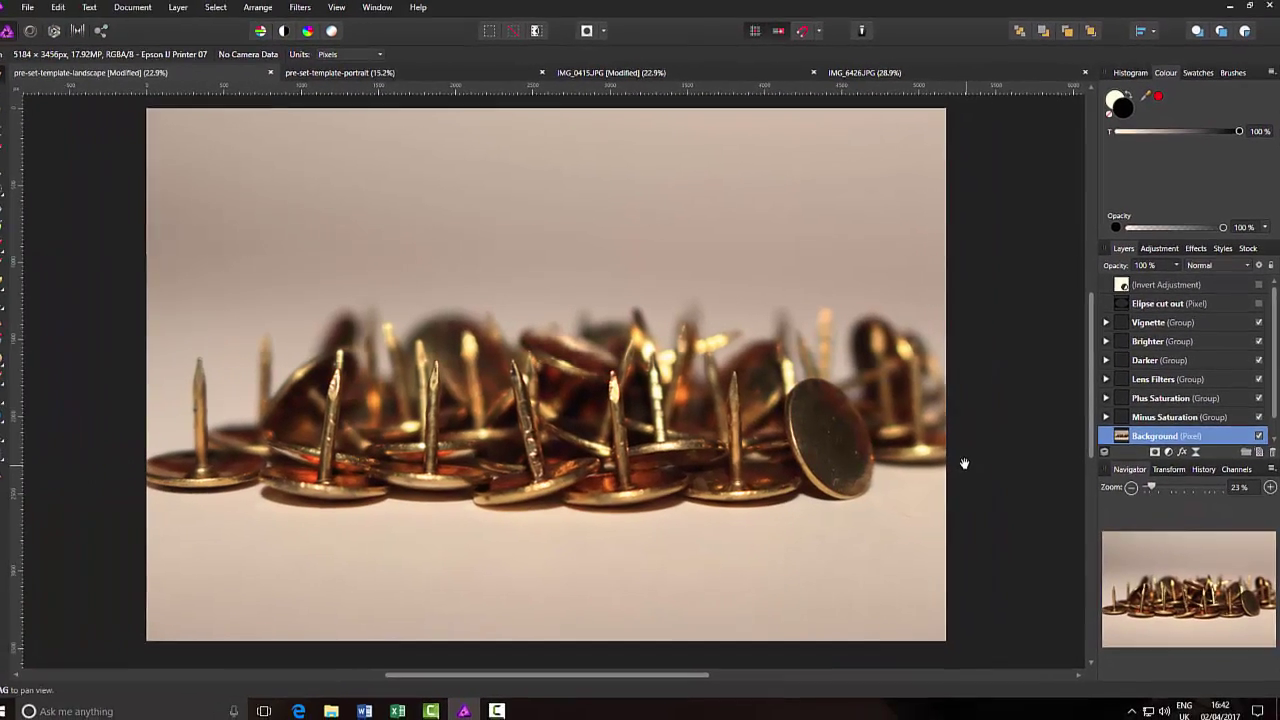
Expand Minus Saturation and rename its layers to Saturation -40% and Saturation -80%
click(1108, 416)
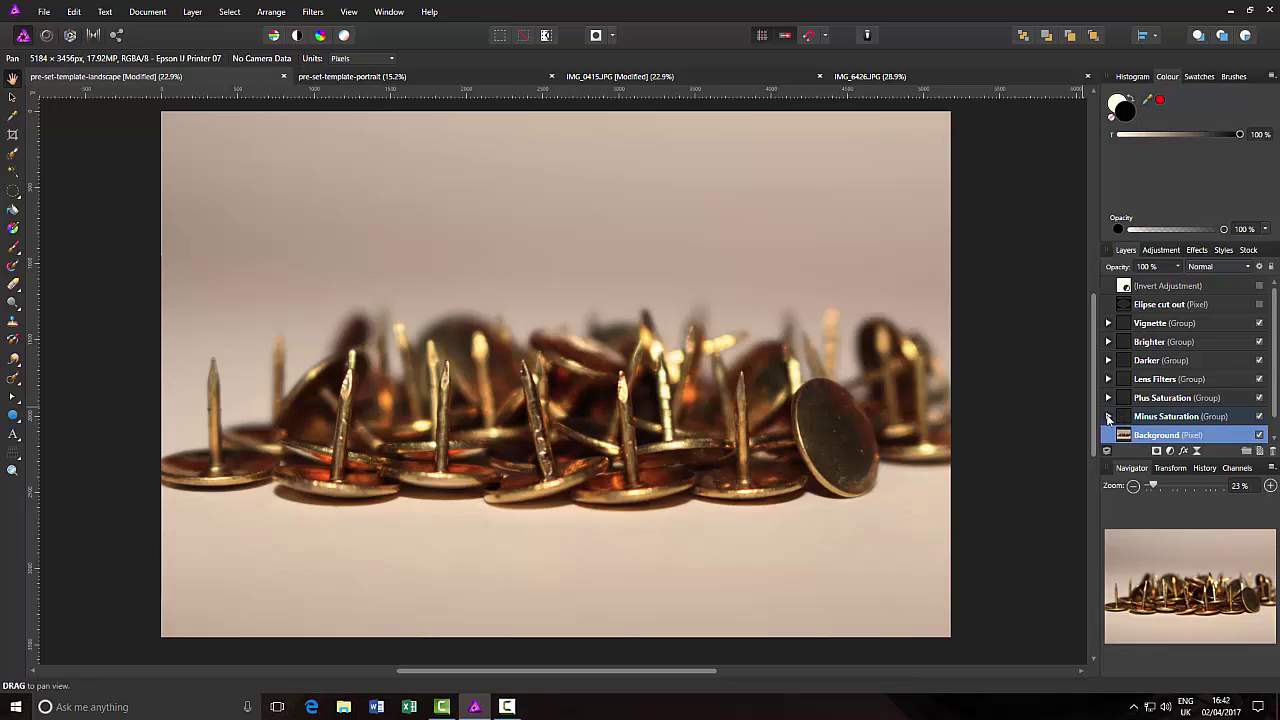
drag(1275, 358, 1275, 397)
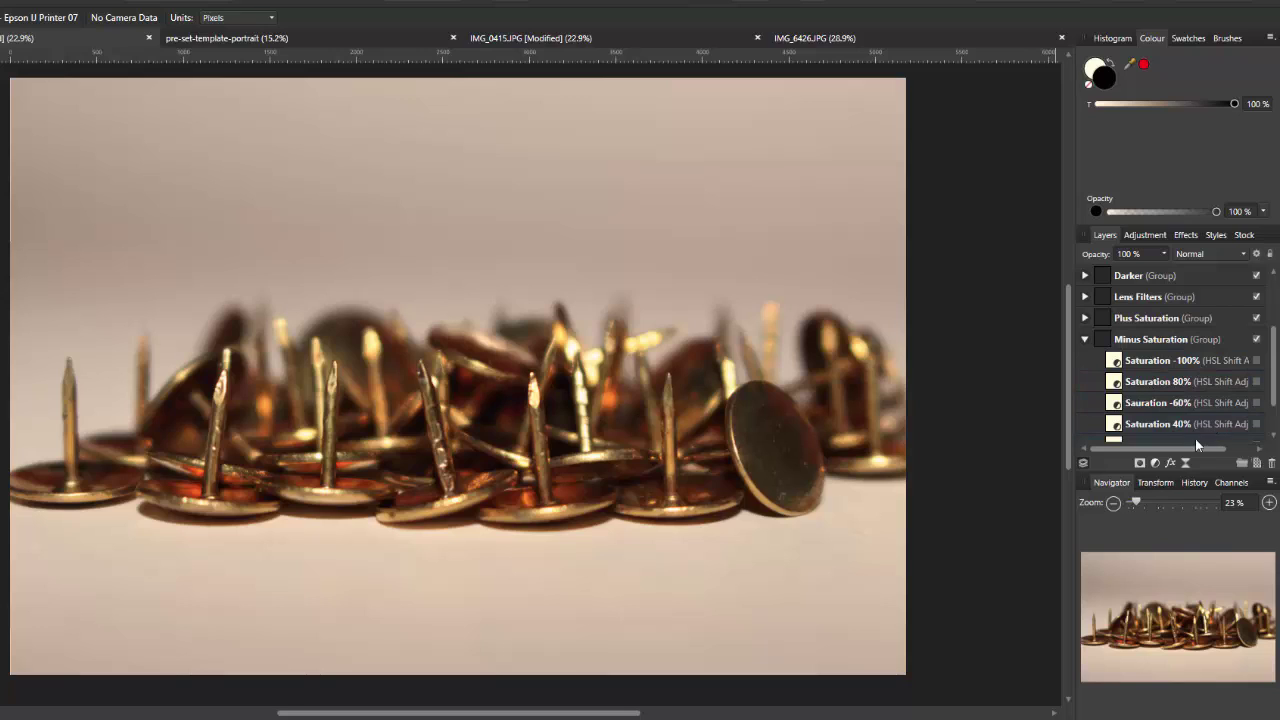
double_click(1178, 425)
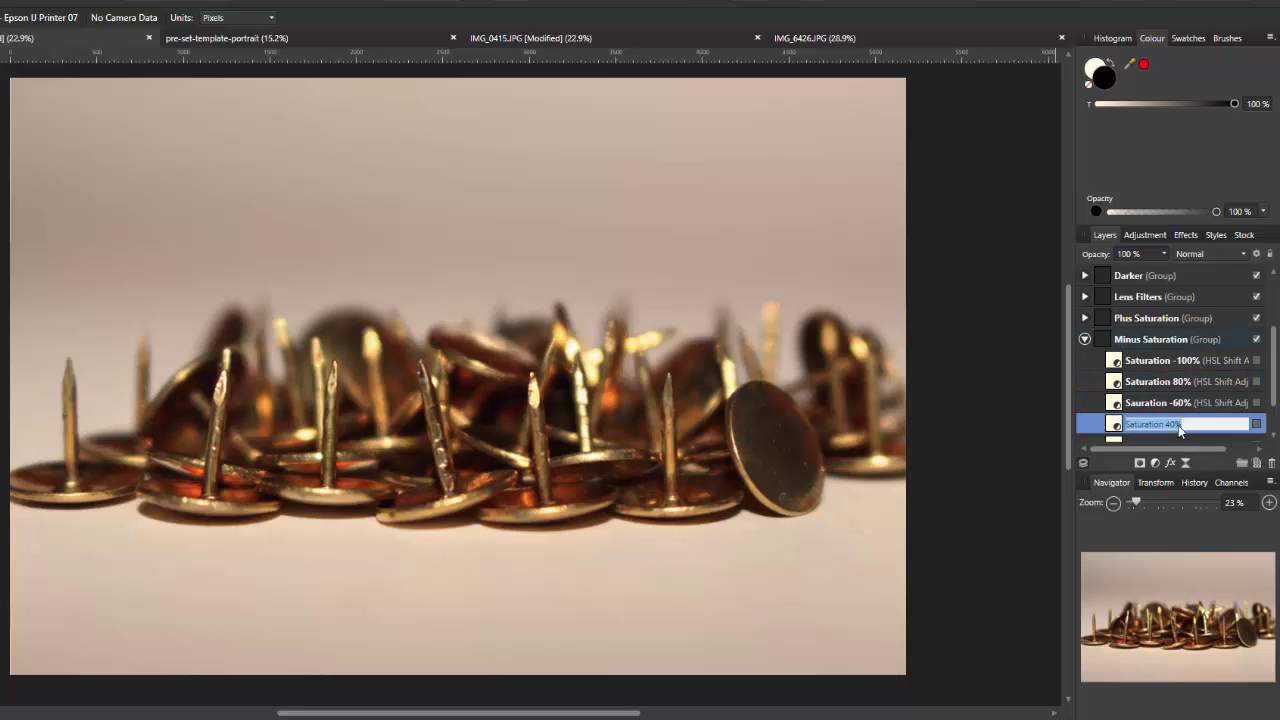
click(1167, 424)
text(-)
key(Return)
click(1184, 383)
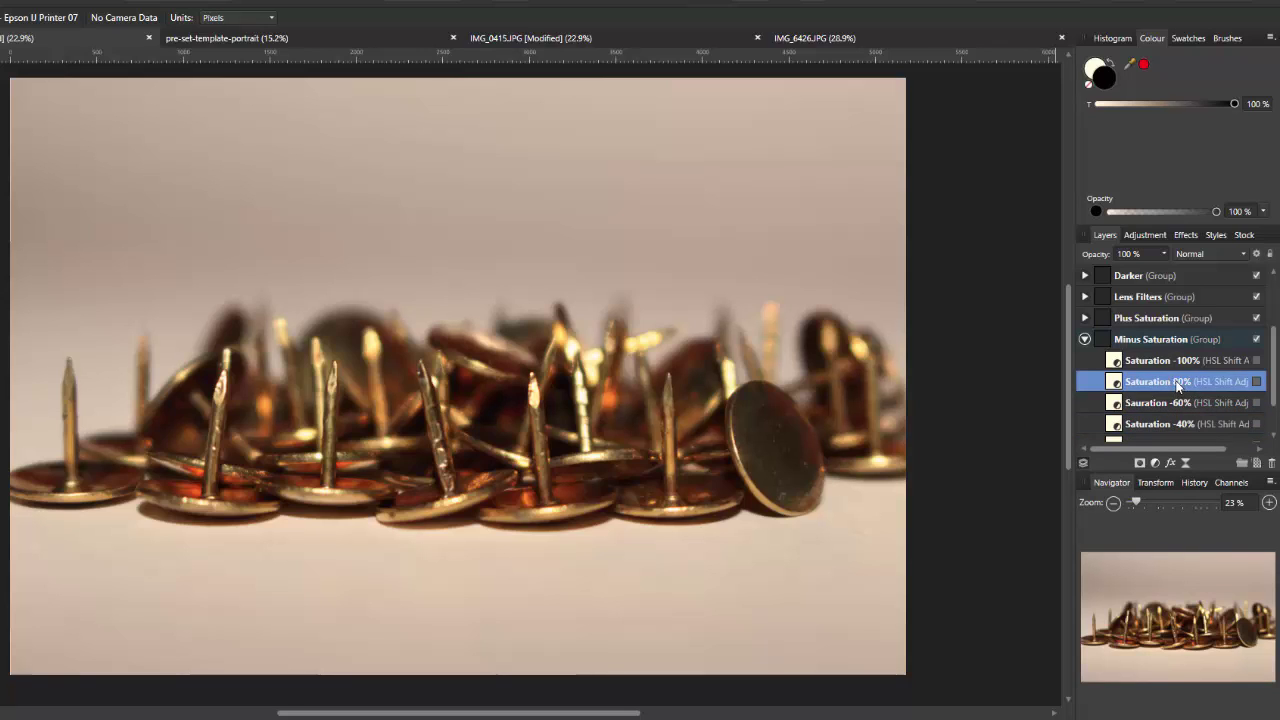
double_click(1168, 382)
click(1167, 381)
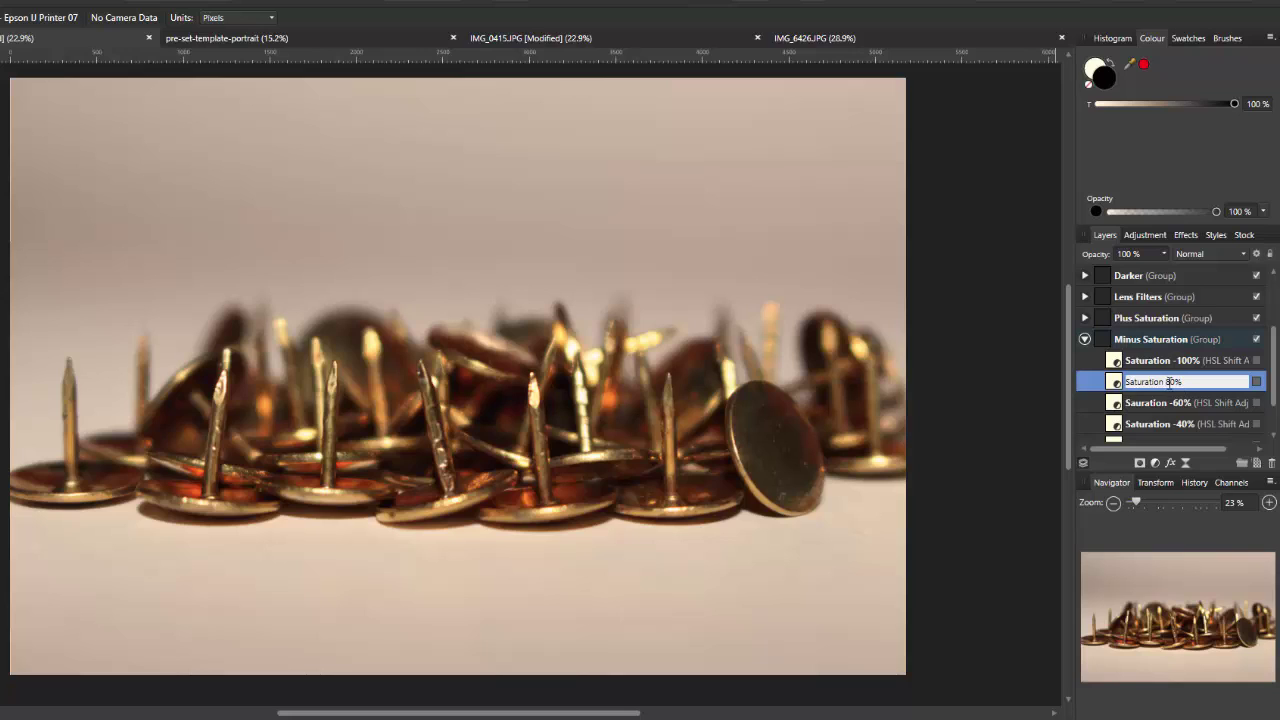
text(-)
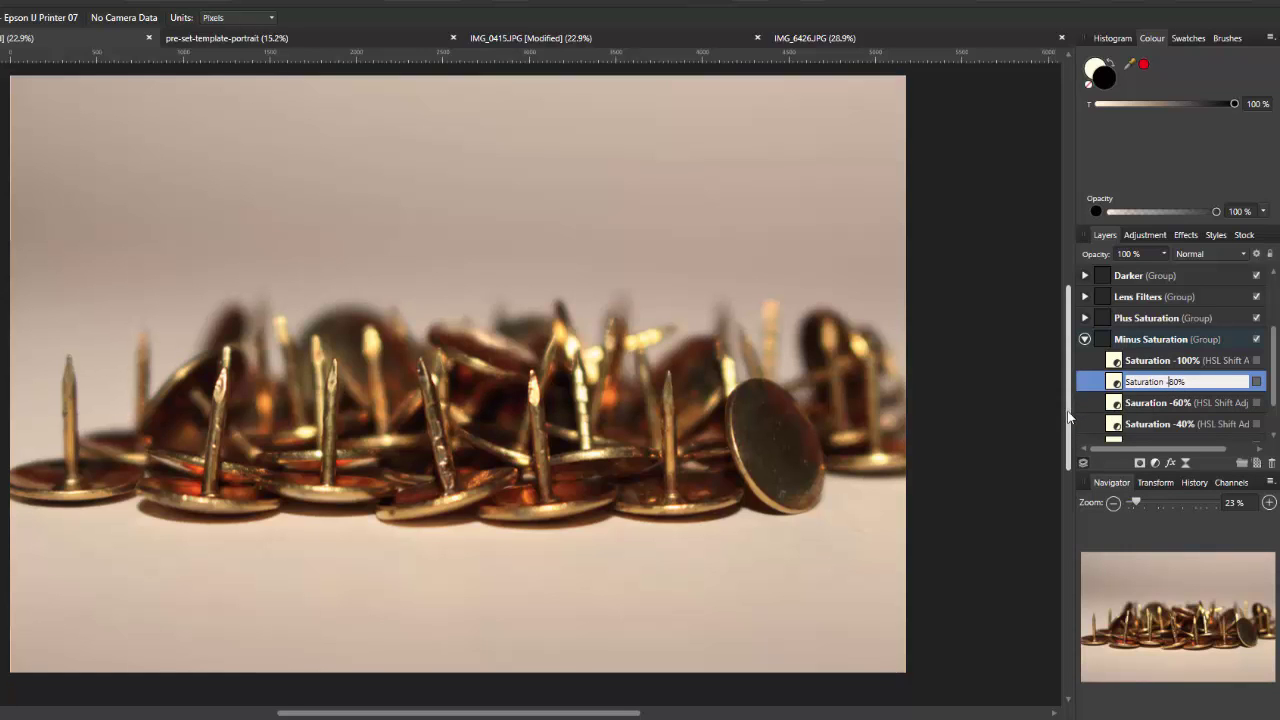
key(Return)
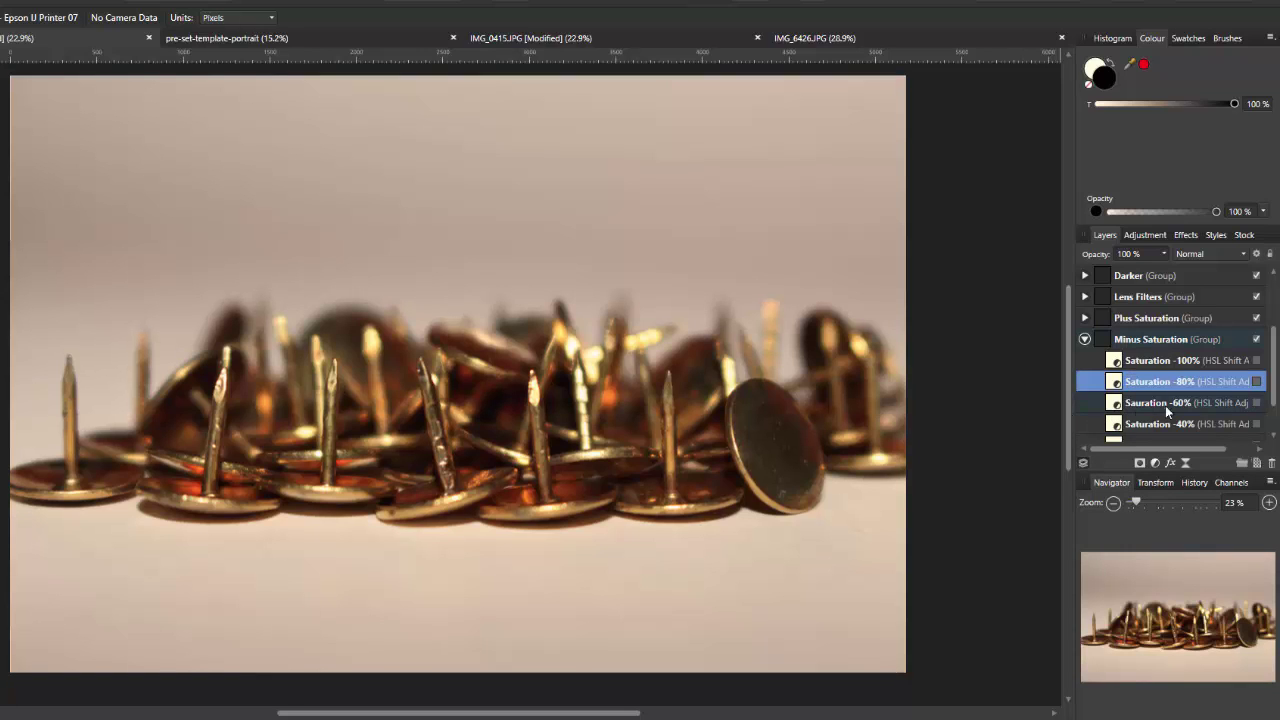
Preview the -40%, -80%, -100% and -60% saturation layers on the photo, then hide them all
click(1257, 424)
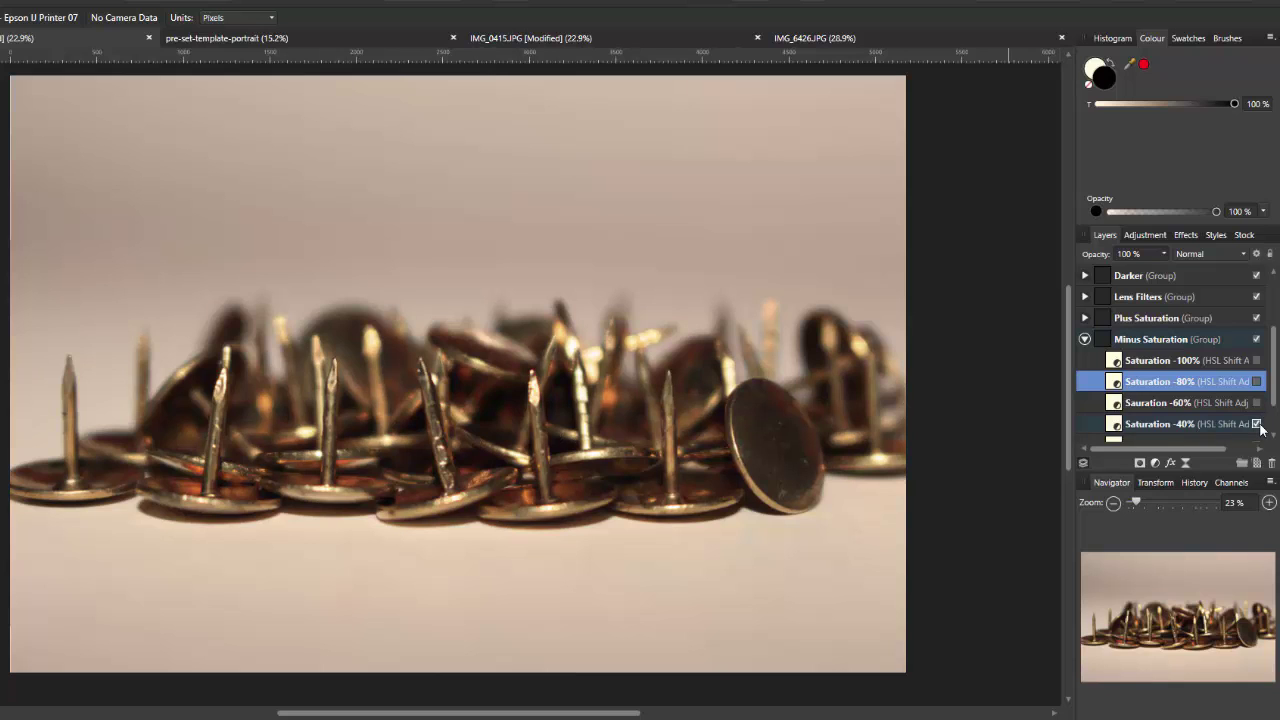
click(1257, 424)
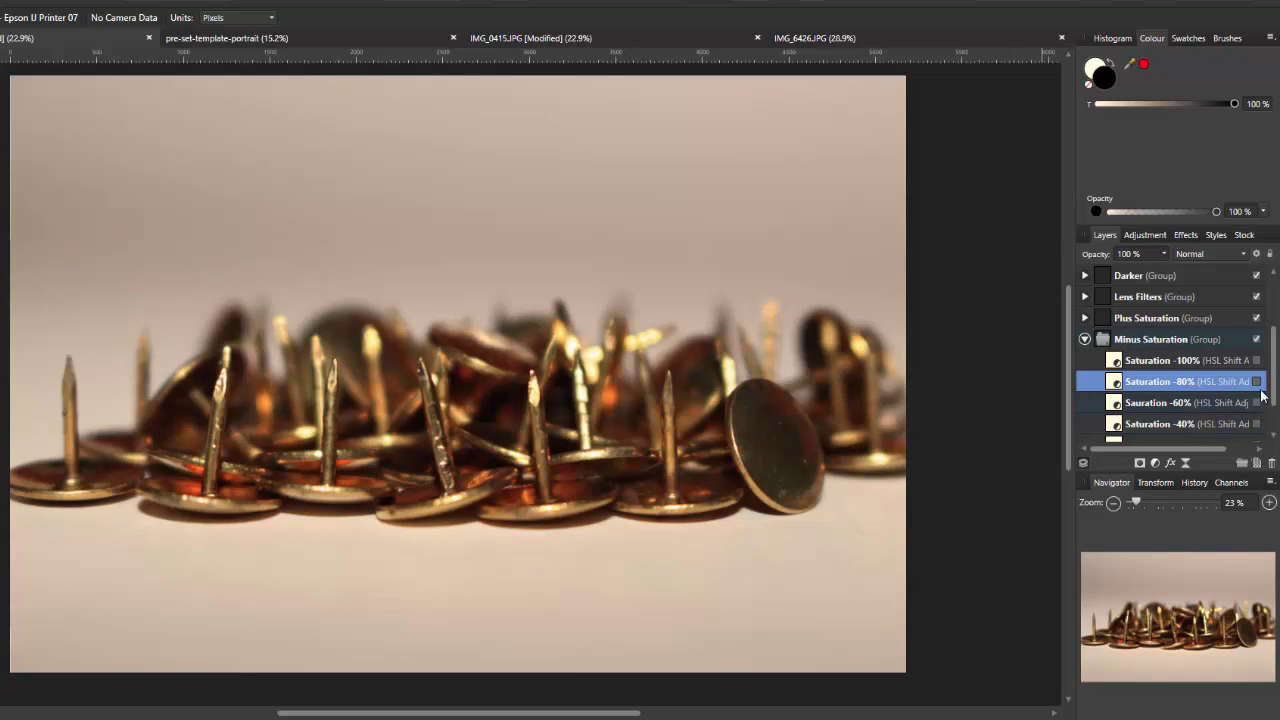
click(1257, 382)
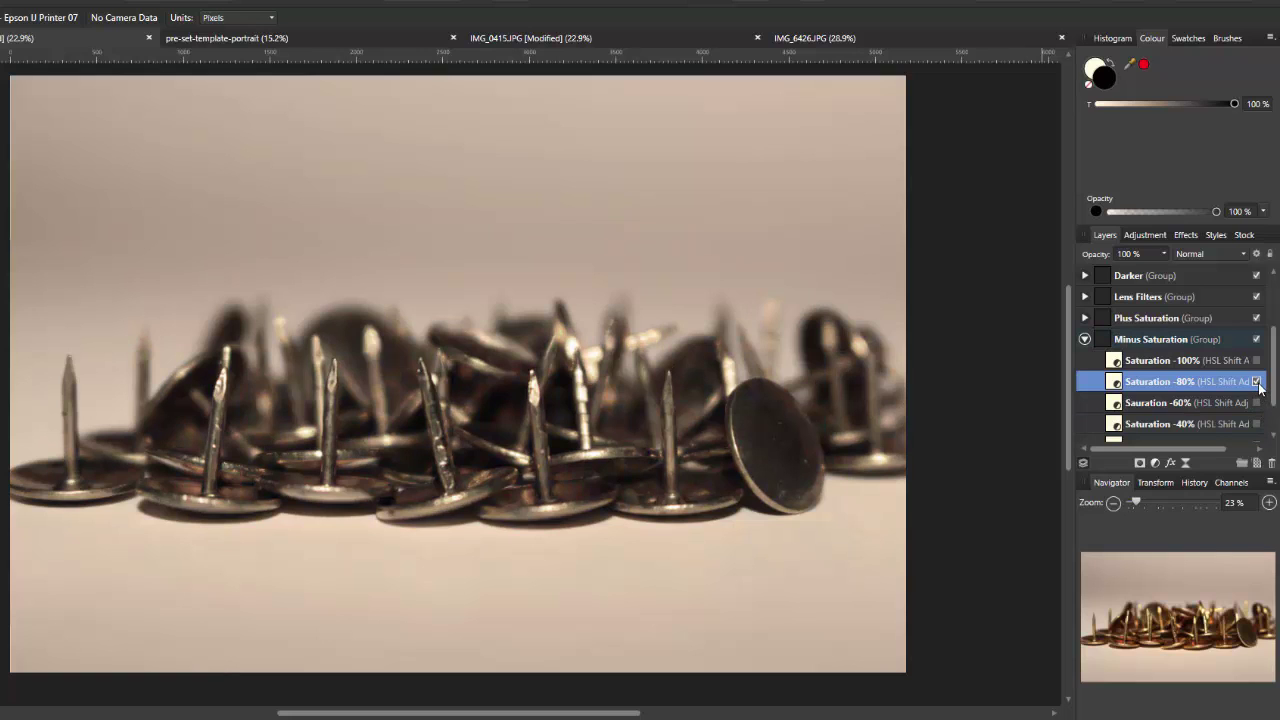
click(1257, 382)
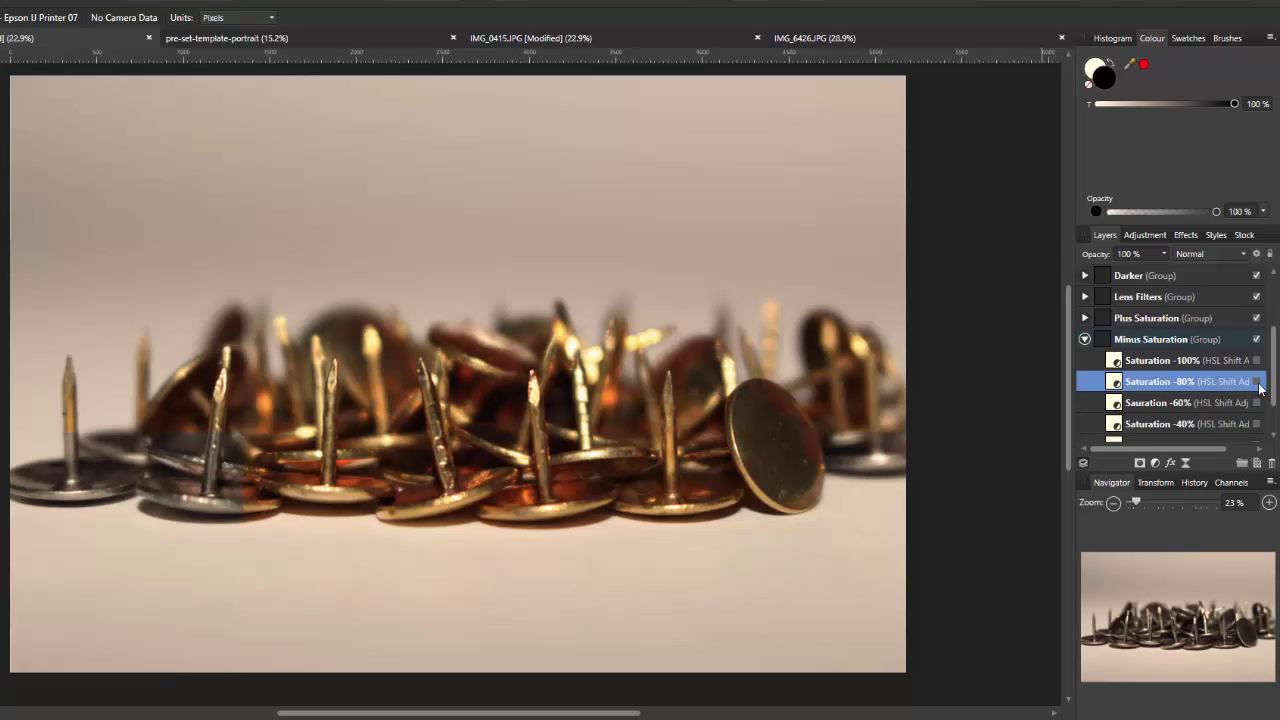
click(1257, 361)
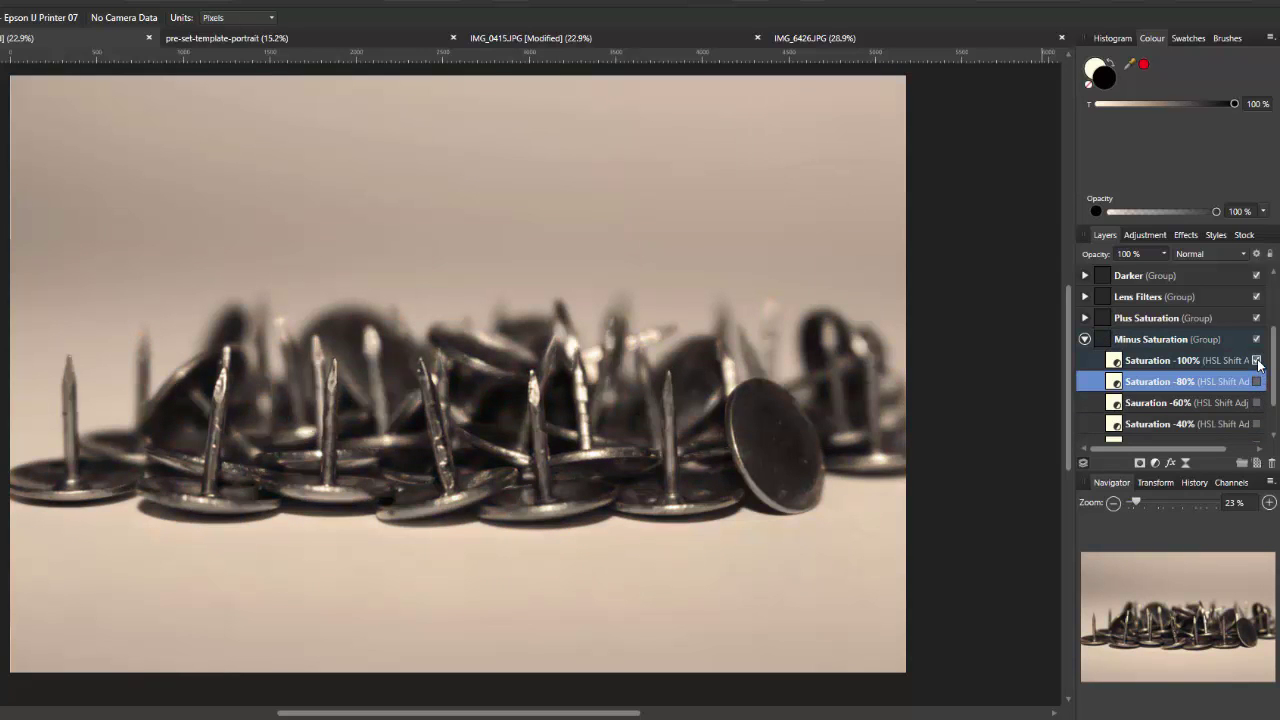
click(1257, 361)
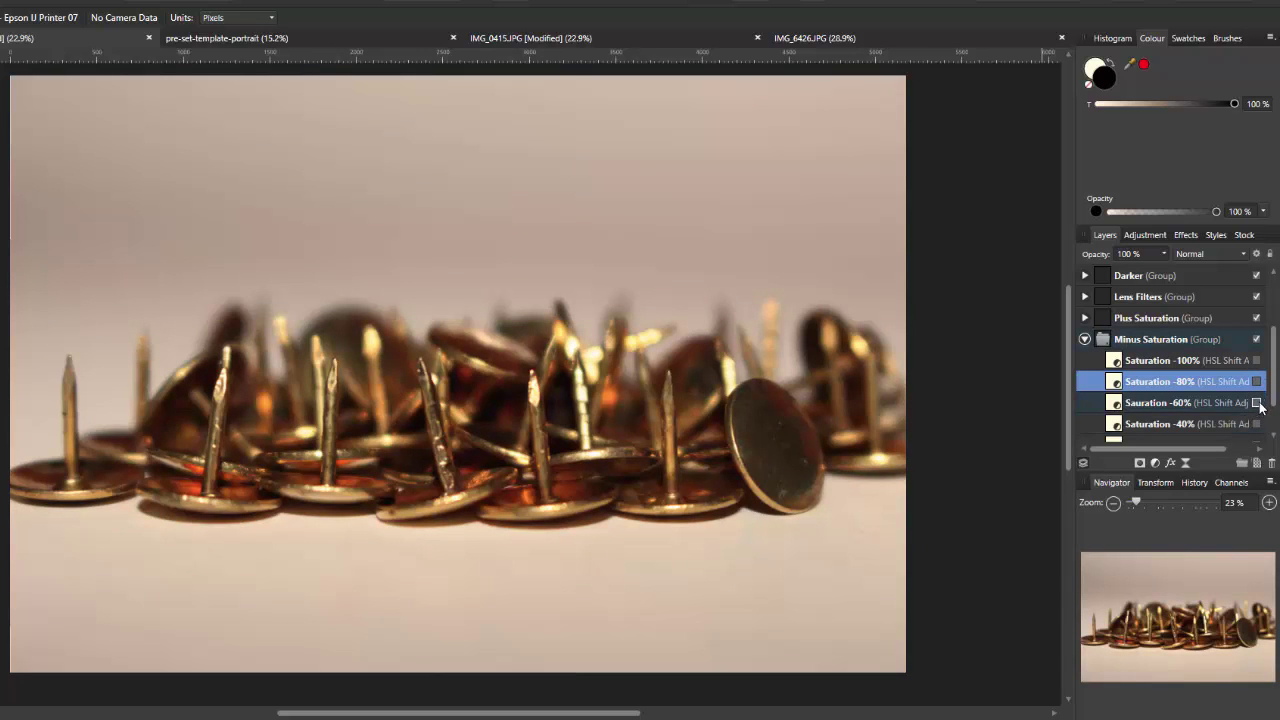
click(1257, 403)
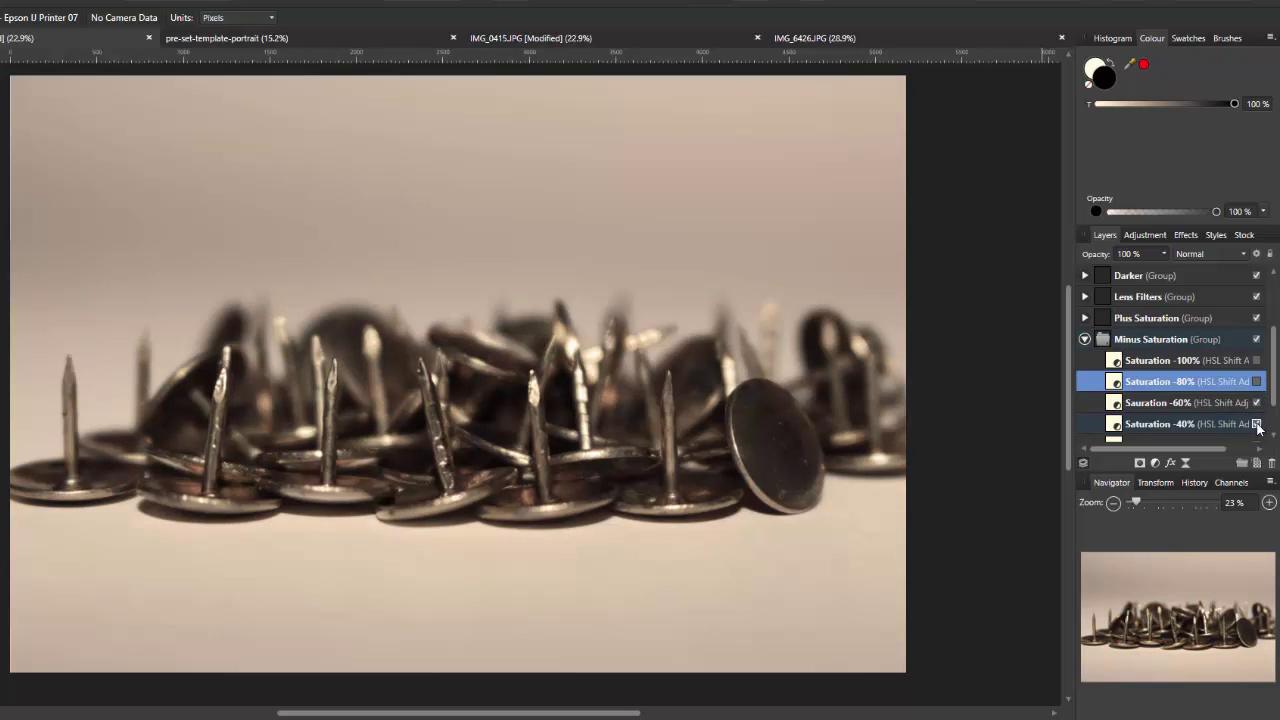
click(1257, 424)
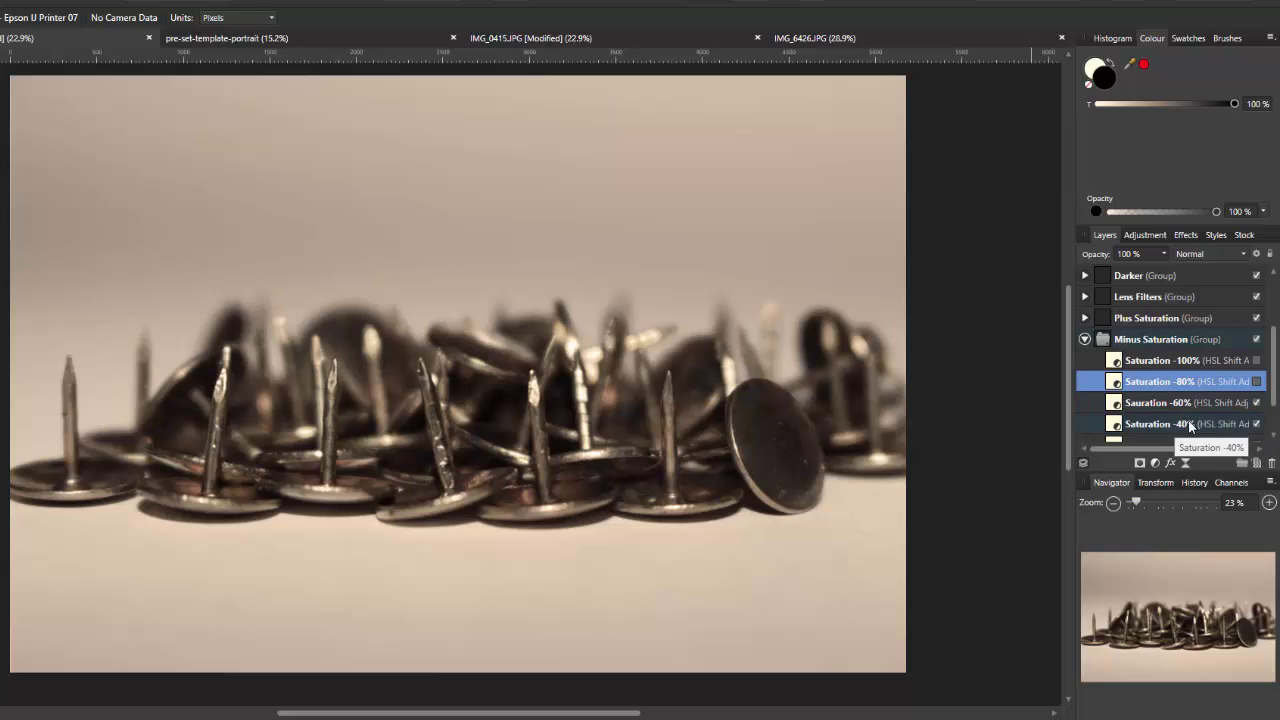
click(1257, 424)
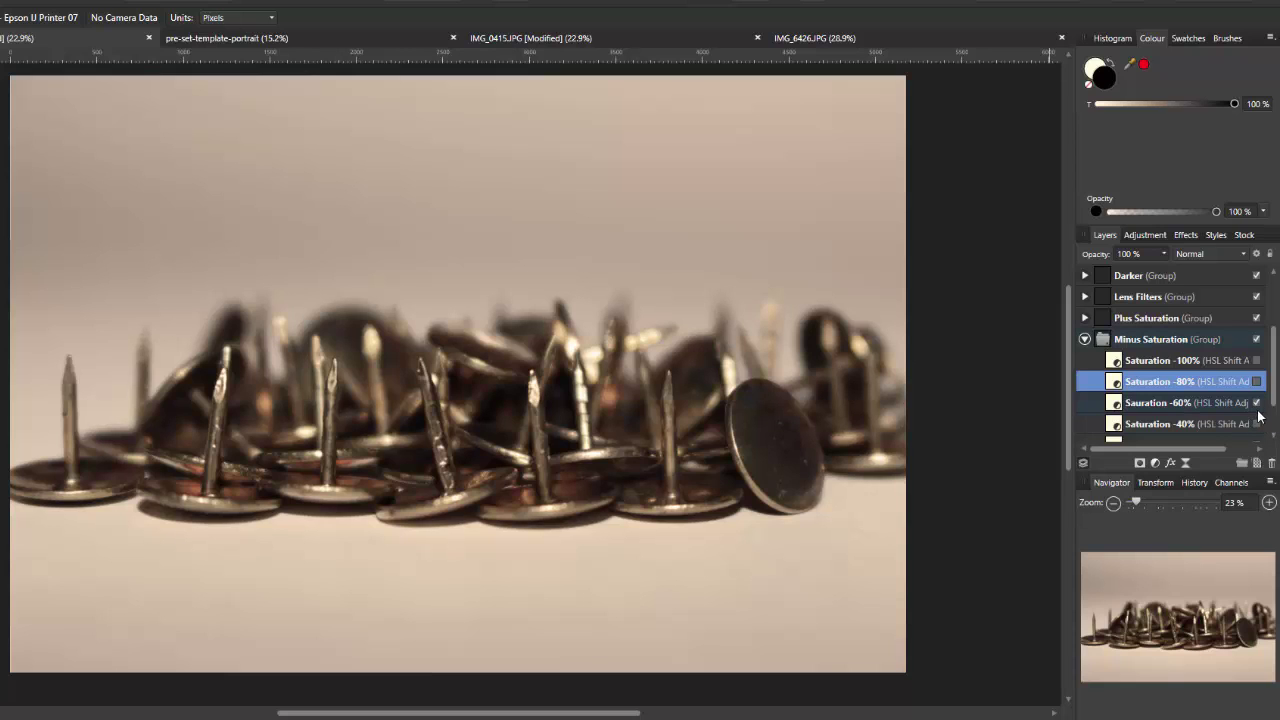
click(1257, 403)
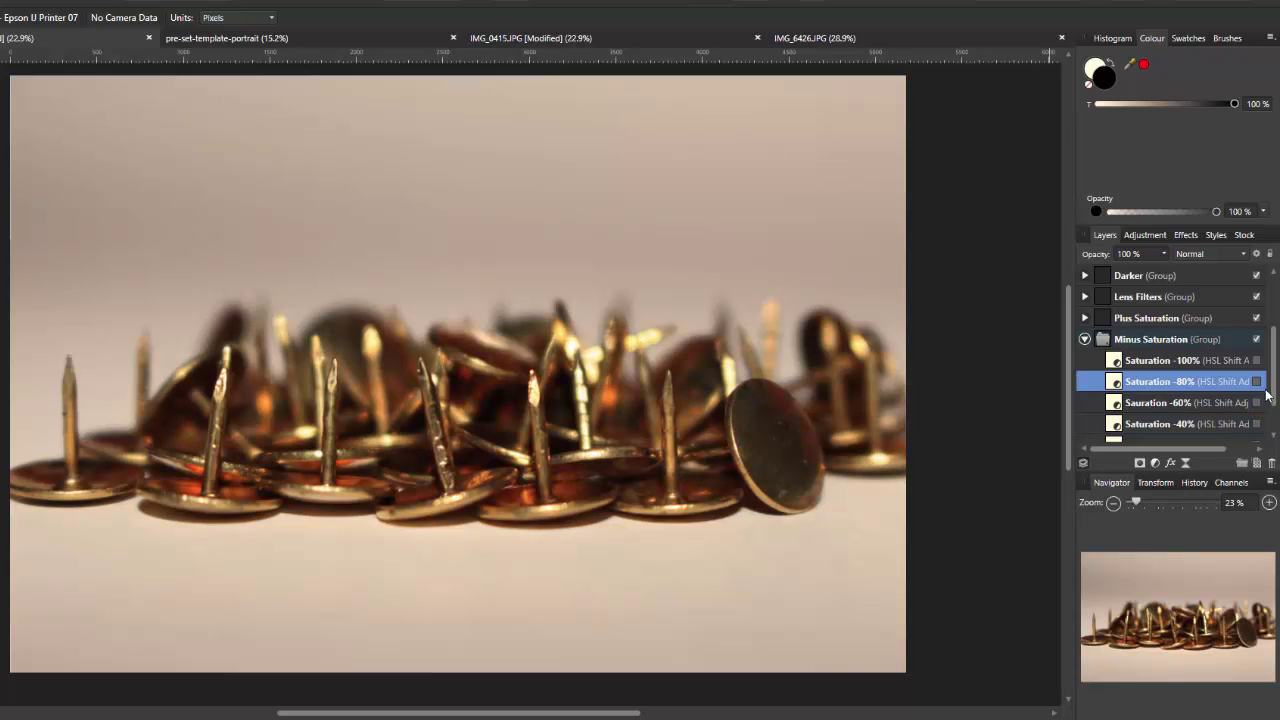
Collapse Minus Saturation, preview the Plus Saturation +80% boost, then turn it off and collapse the group
click(1084, 340)
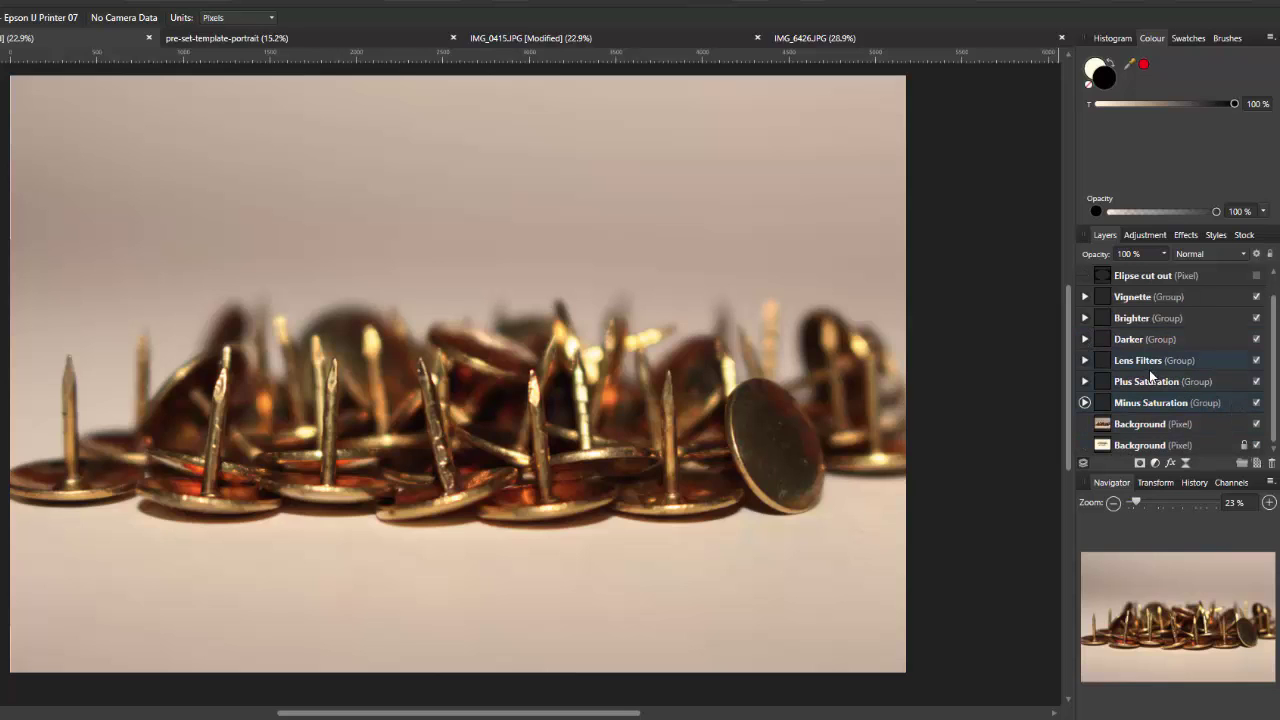
click(1083, 382)
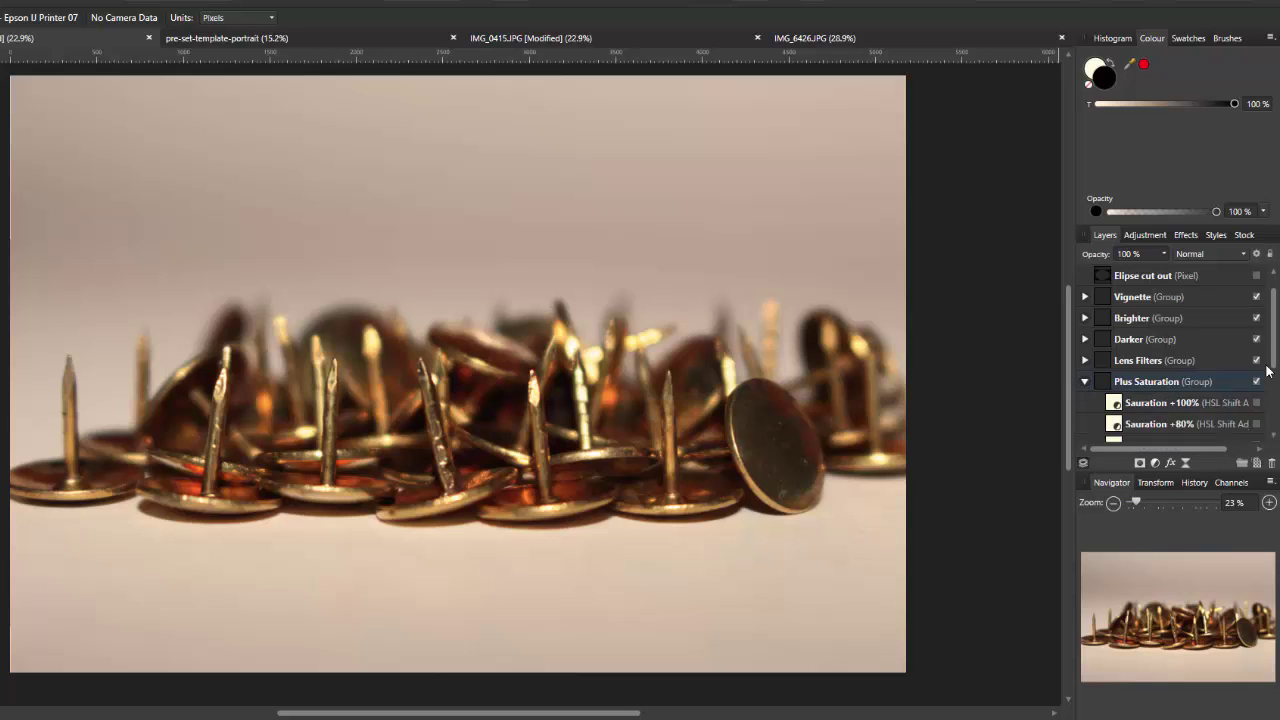
drag(1273, 343, 1273, 375)
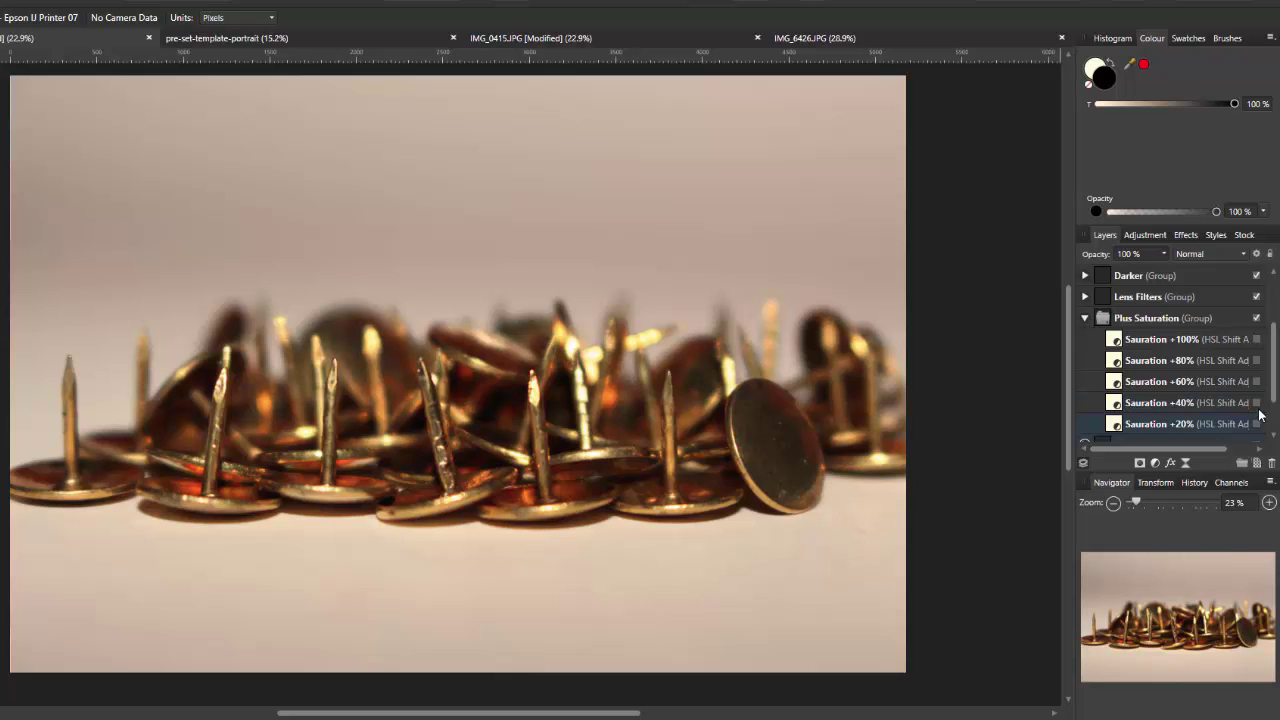
click(1257, 363)
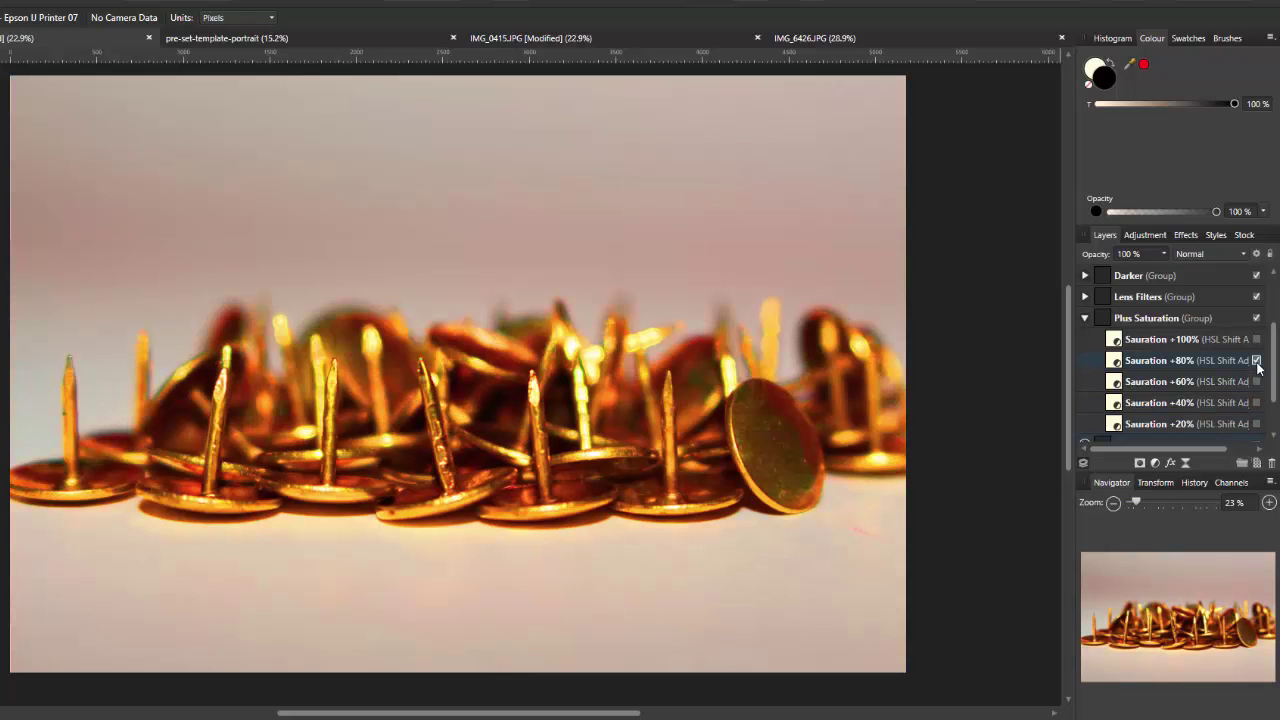
click(1257, 362)
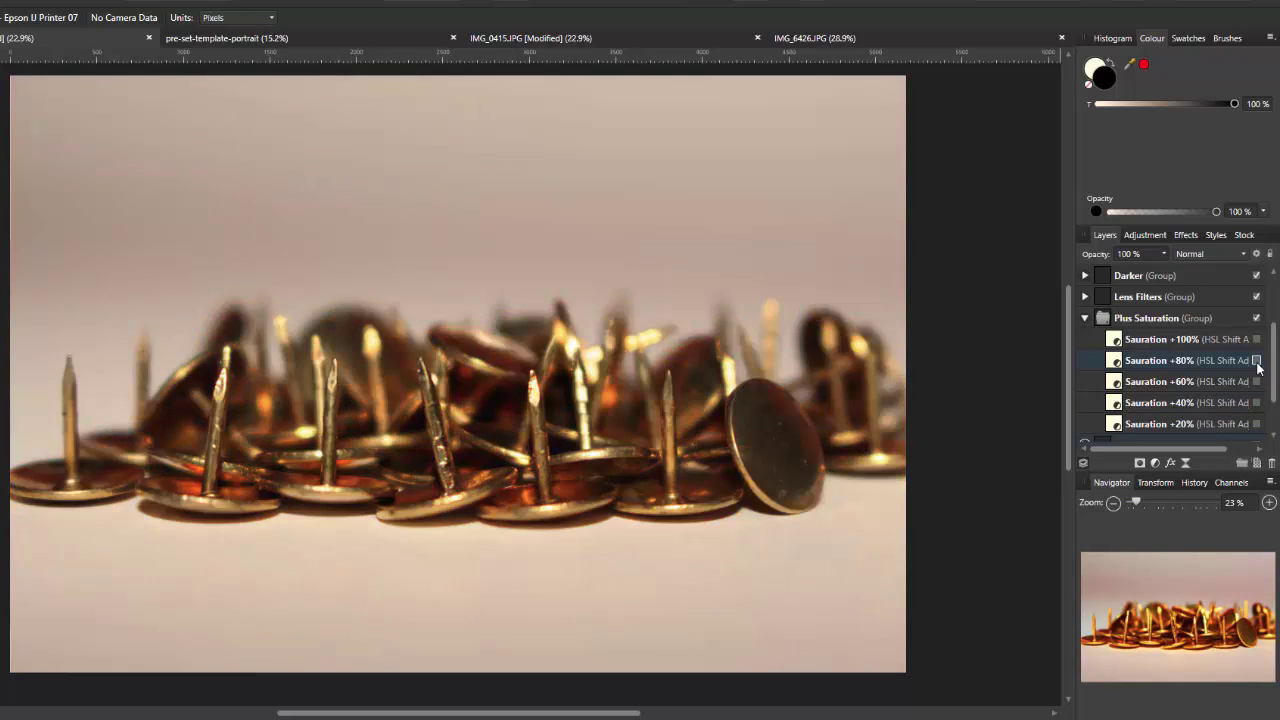
scroll(1276, 360, up, 1)
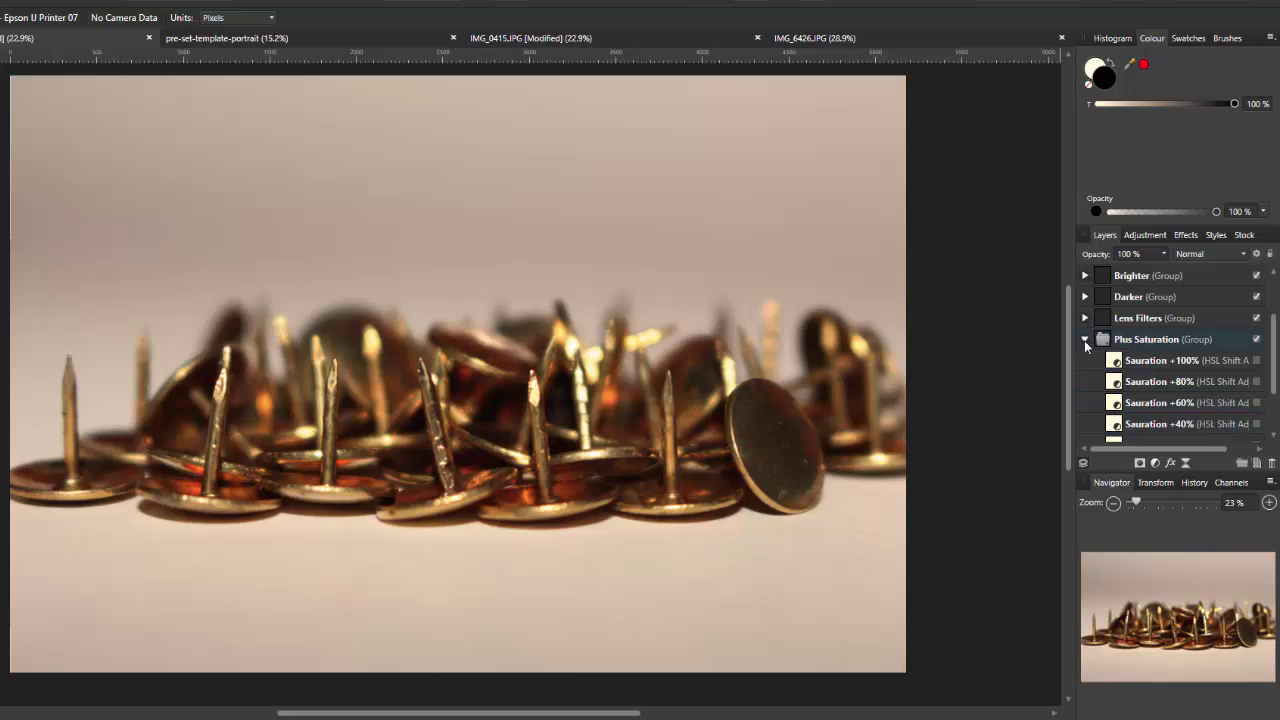
click(1085, 340)
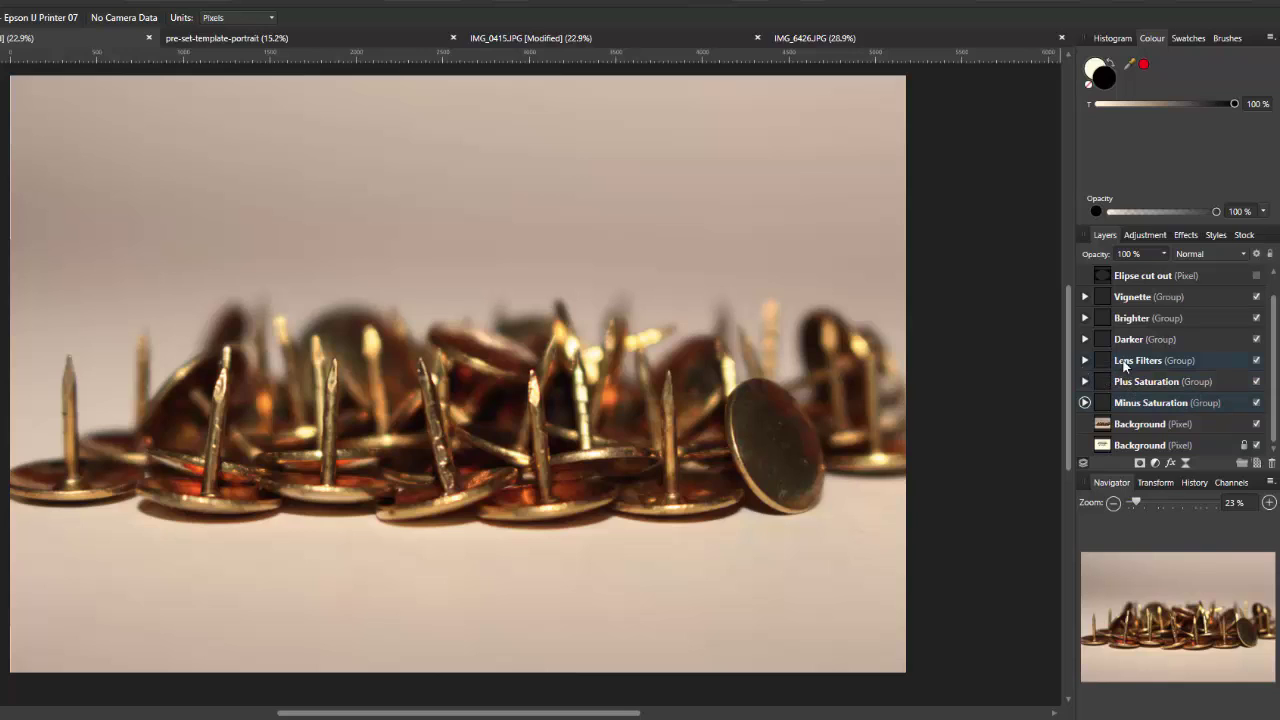
click(1084, 361)
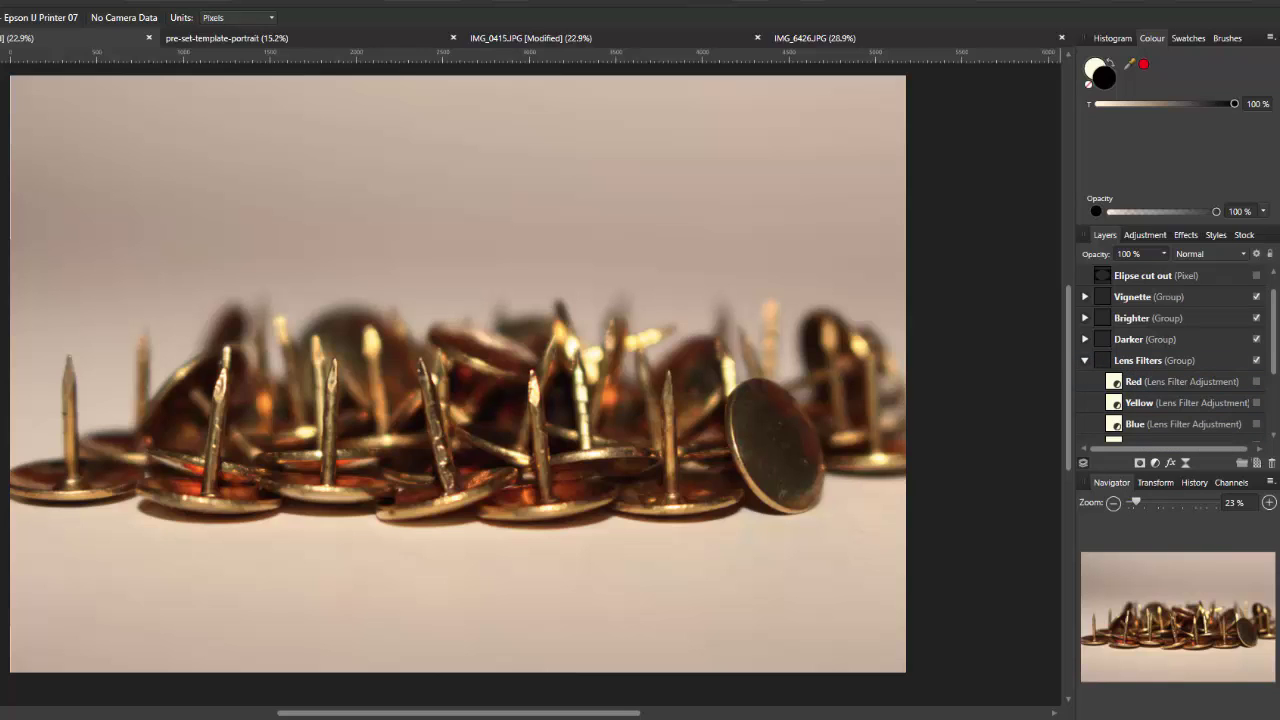
scroll(1277, 341, down, 1)
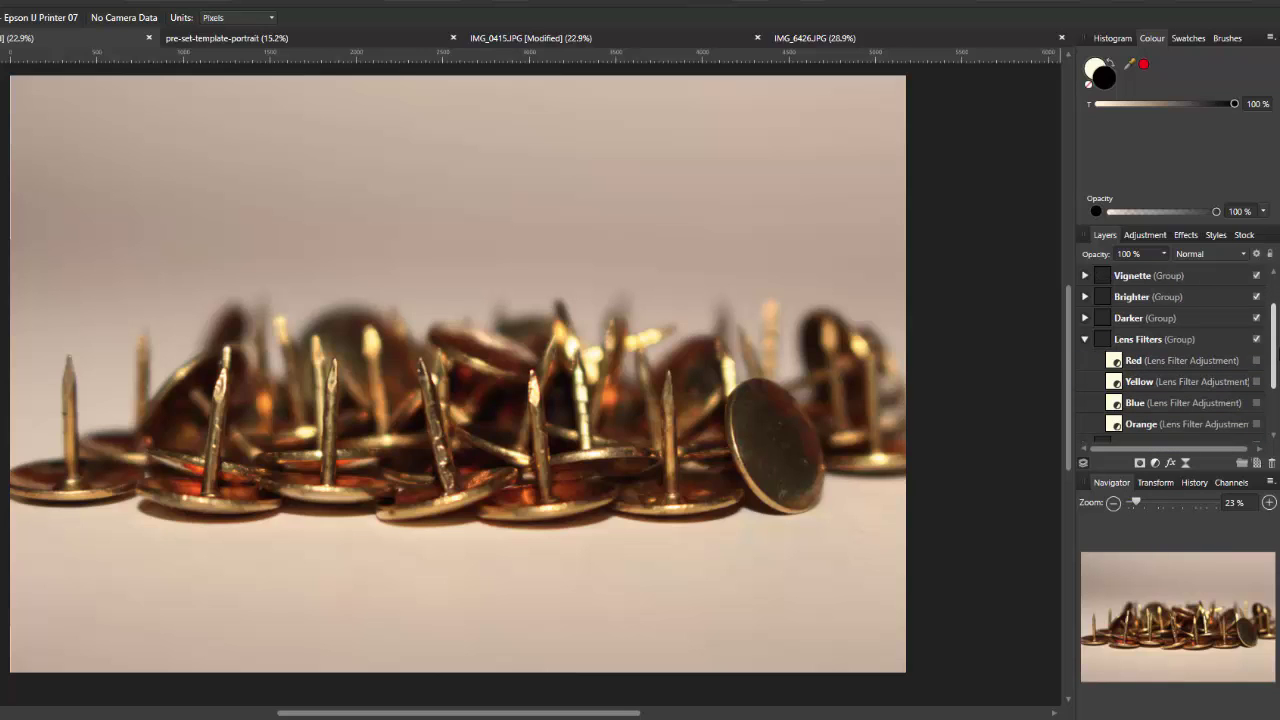
drag(1276, 344, 1276, 351)
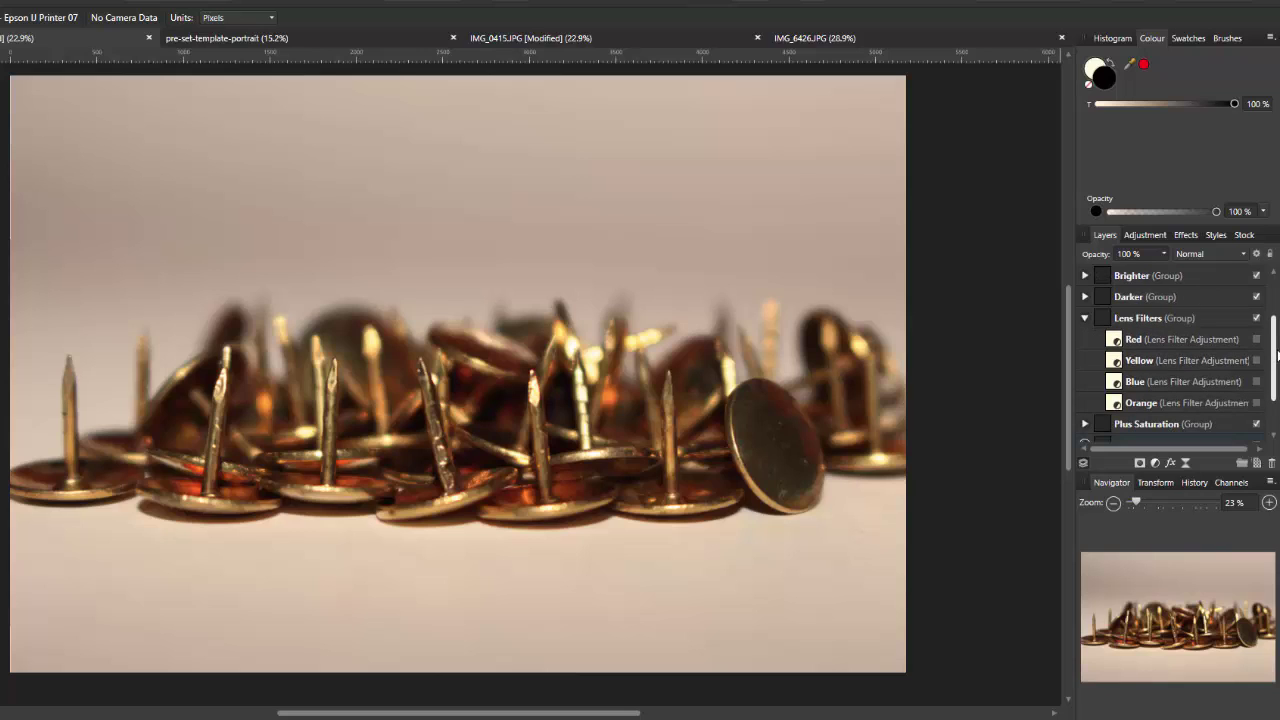
click(1257, 403)
click(1257, 382)
click(1257, 361)
click(1257, 361)
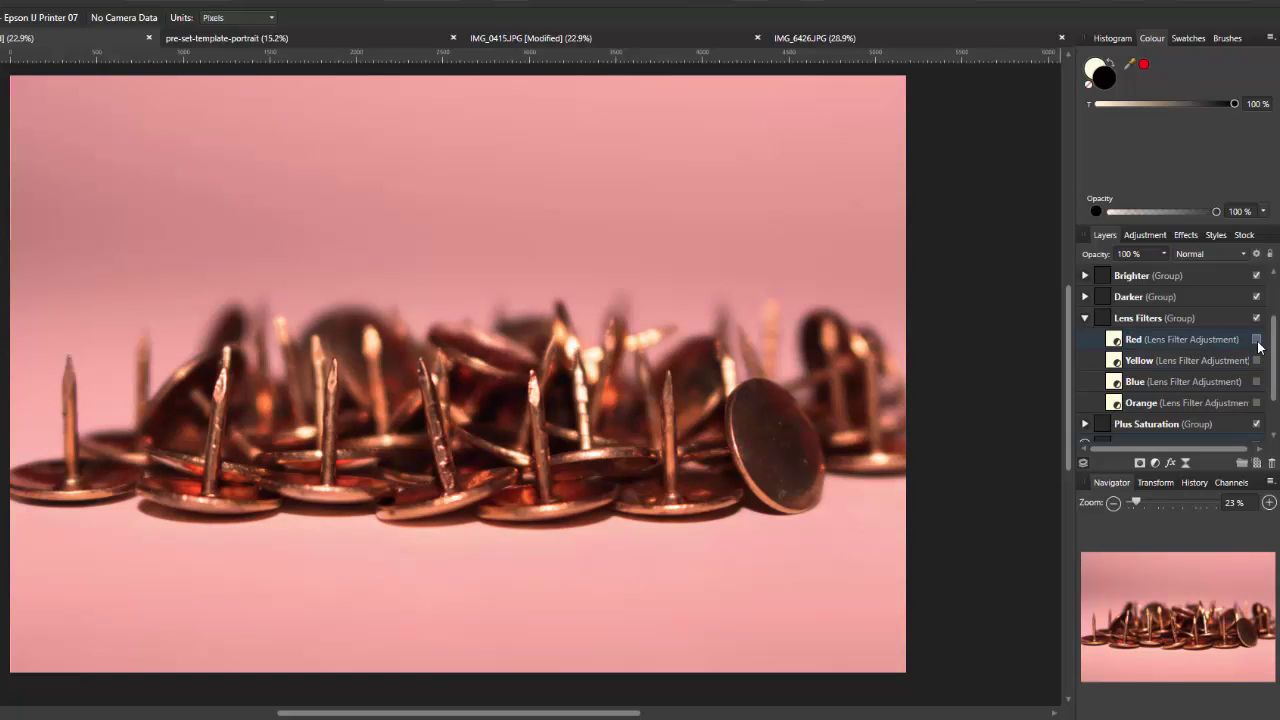
click(1257, 340)
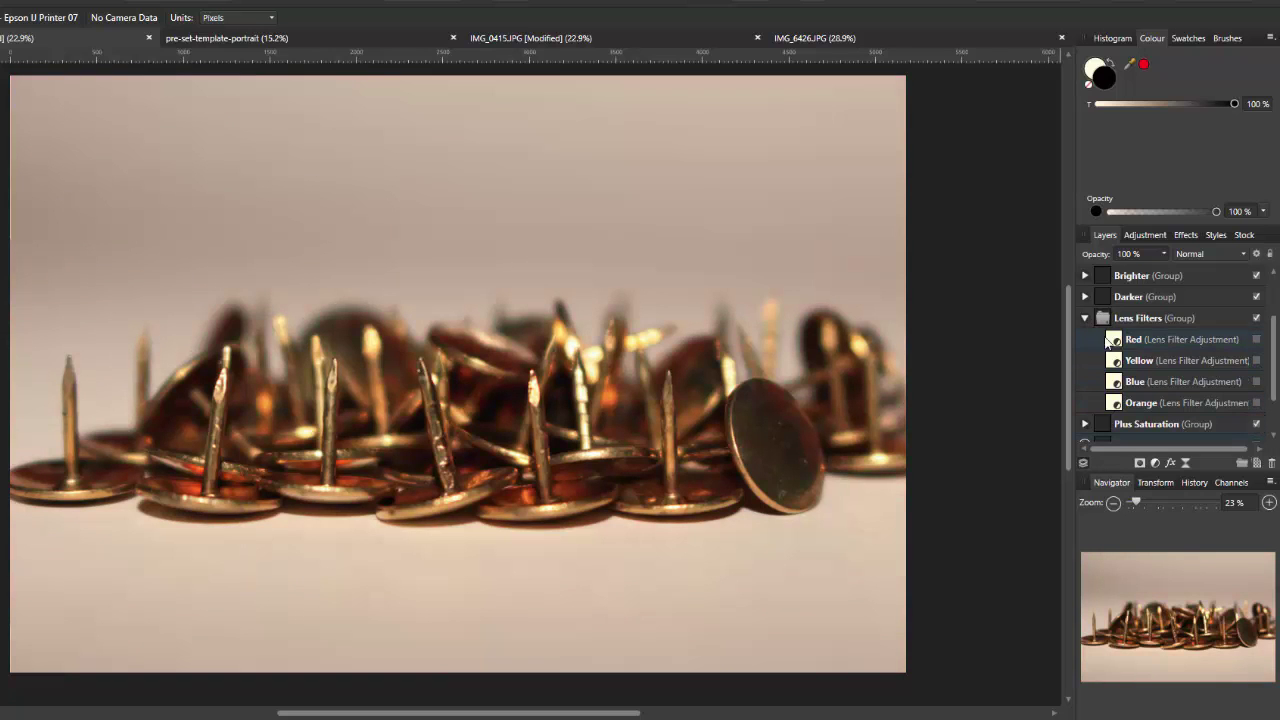
click(1085, 318)
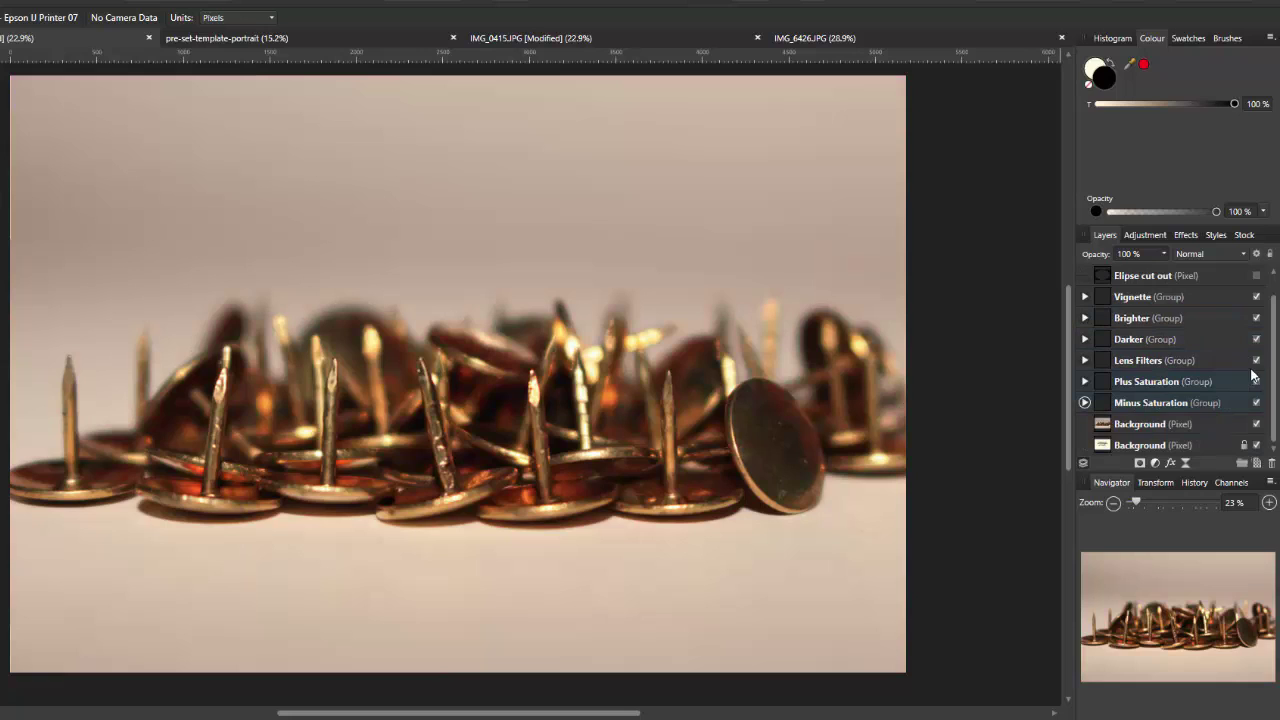
click(1085, 339)
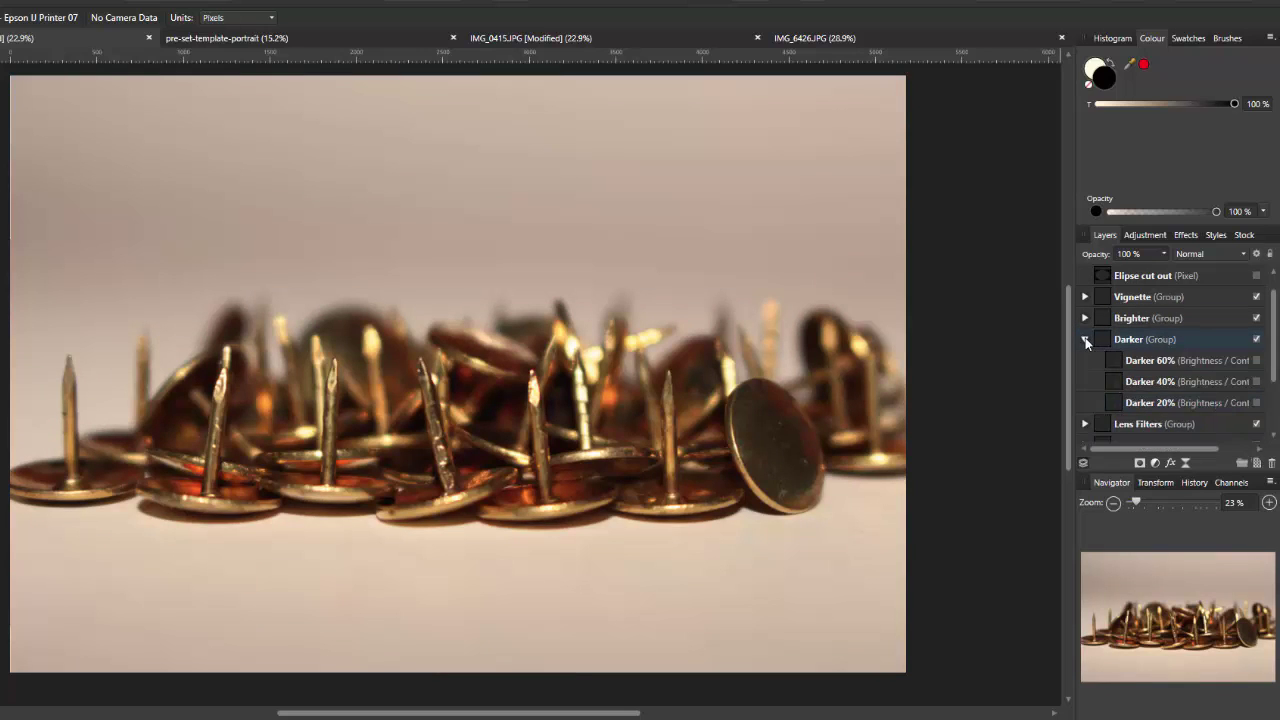
click(1257, 403)
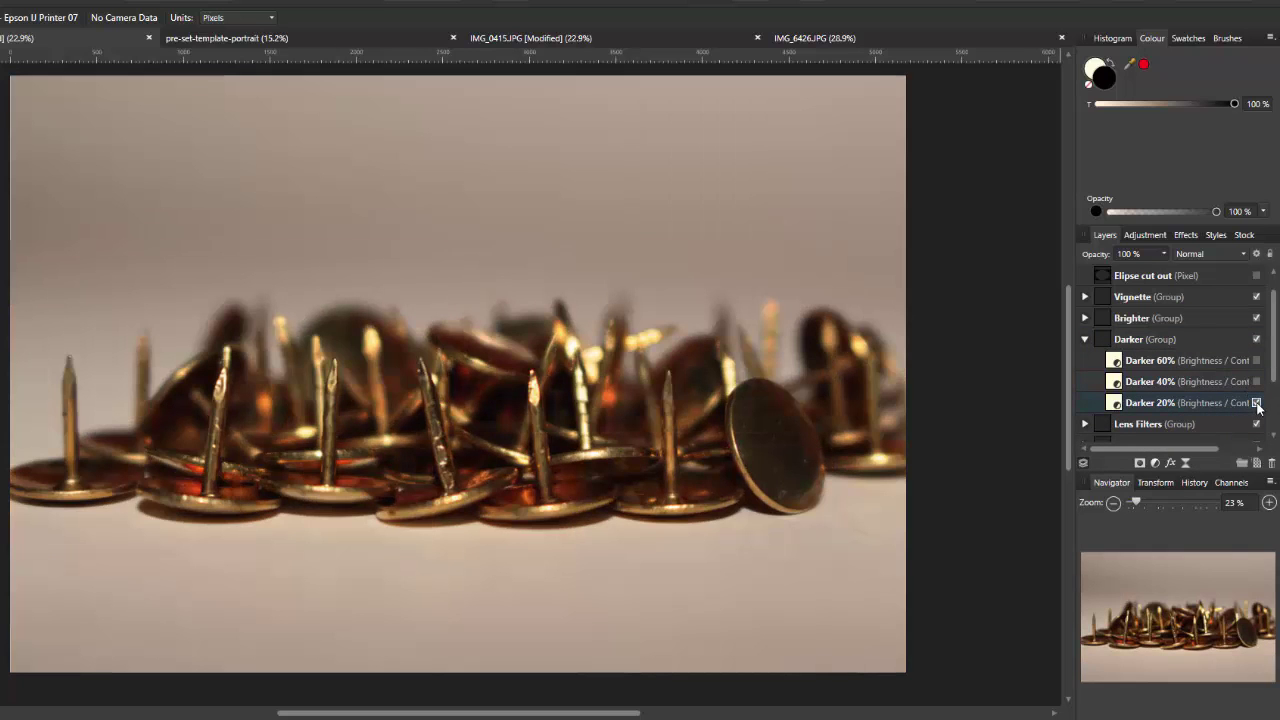
click(1257, 403)
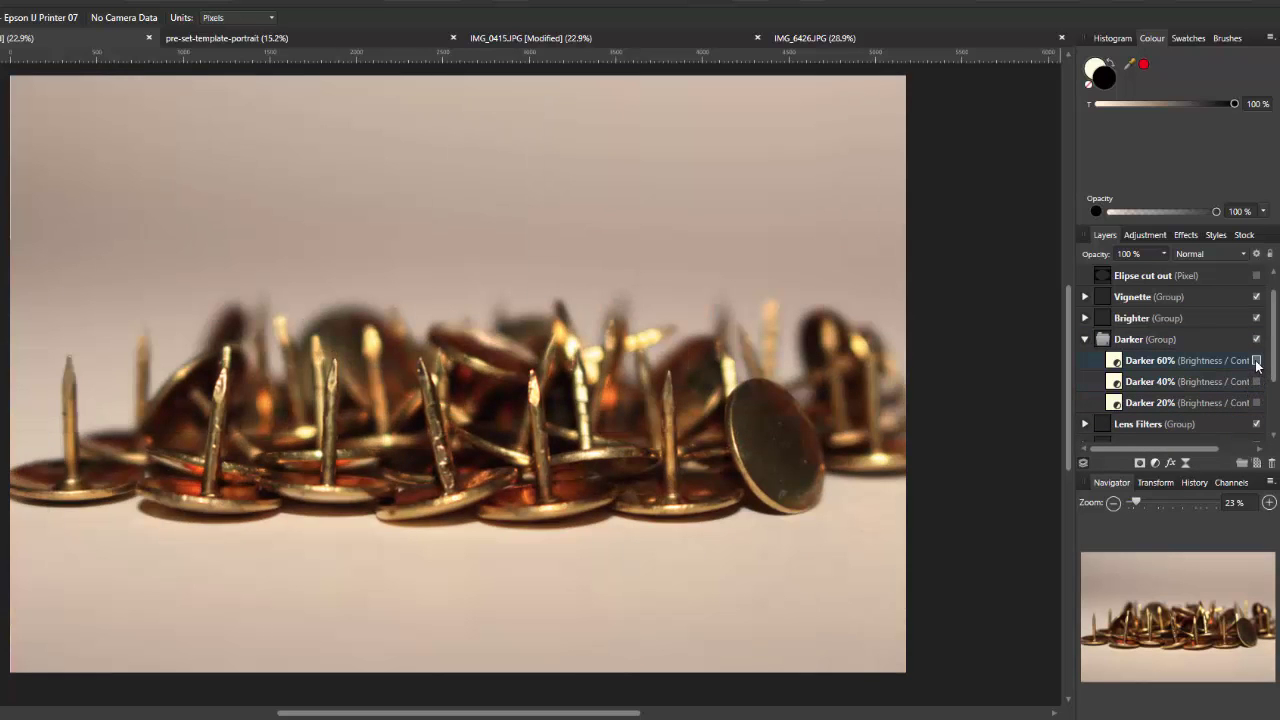
click(1257, 361)
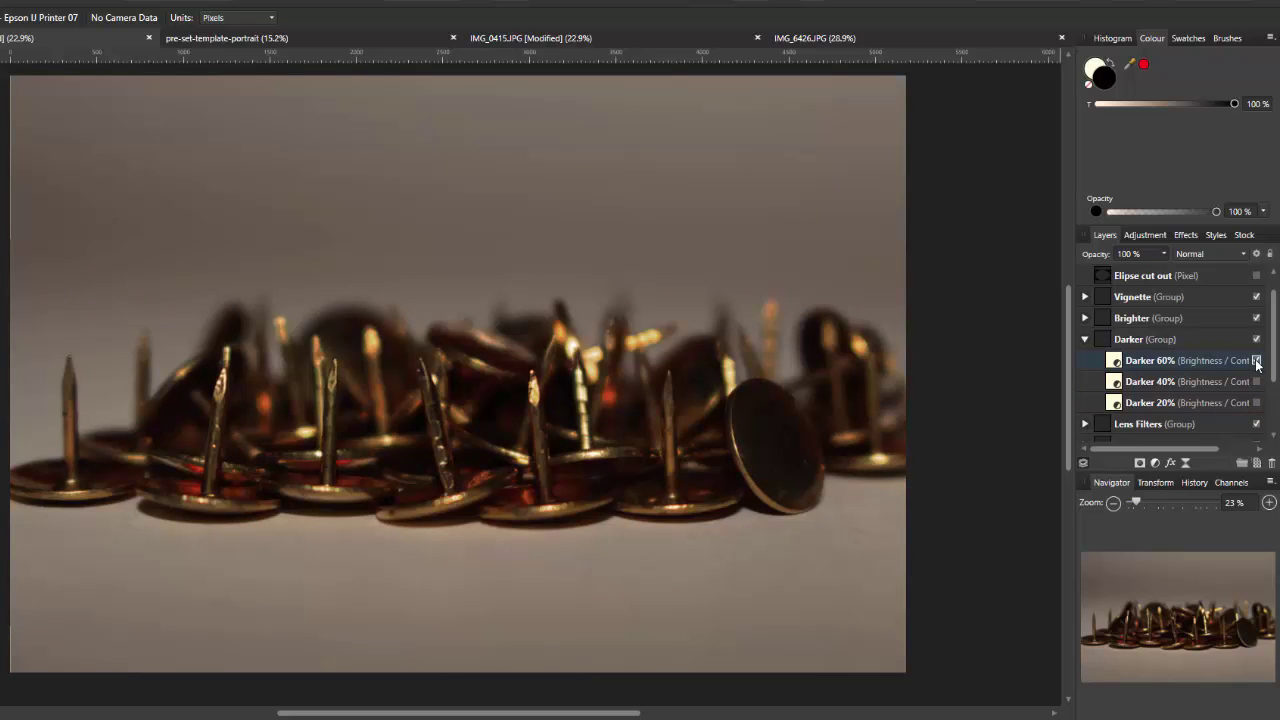
click(1257, 382)
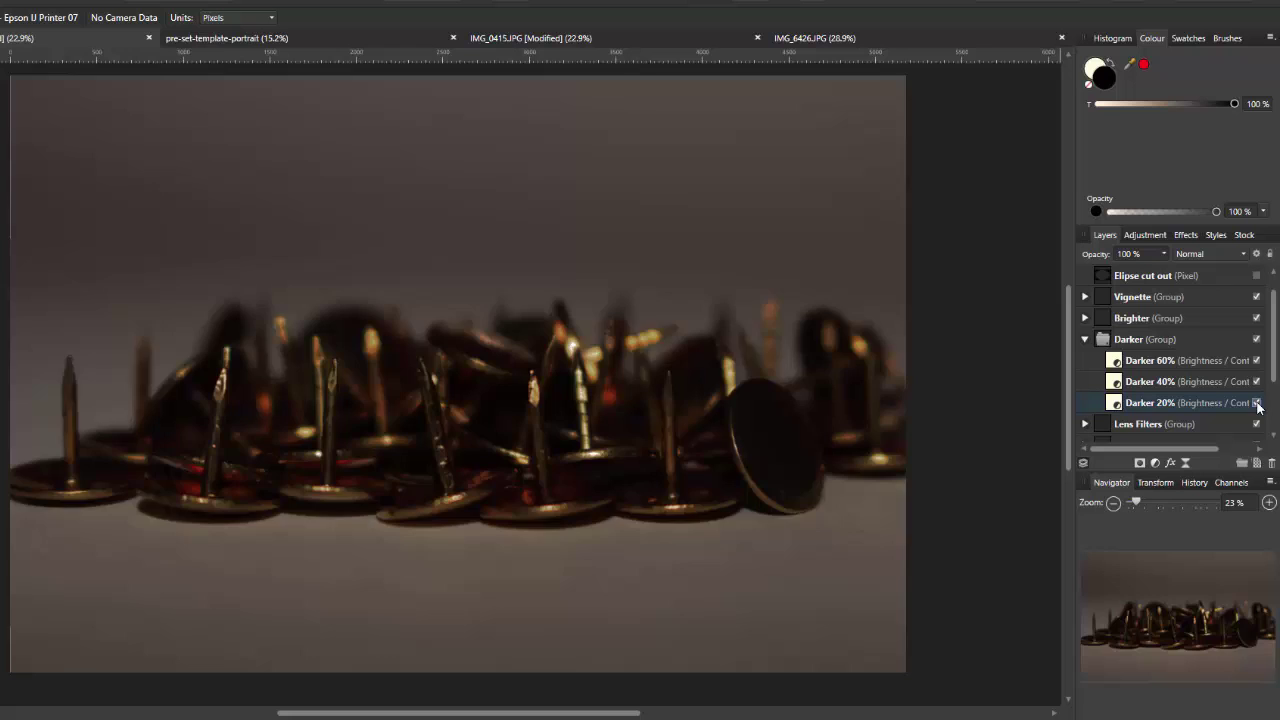
click(1257, 403)
click(1257, 403)
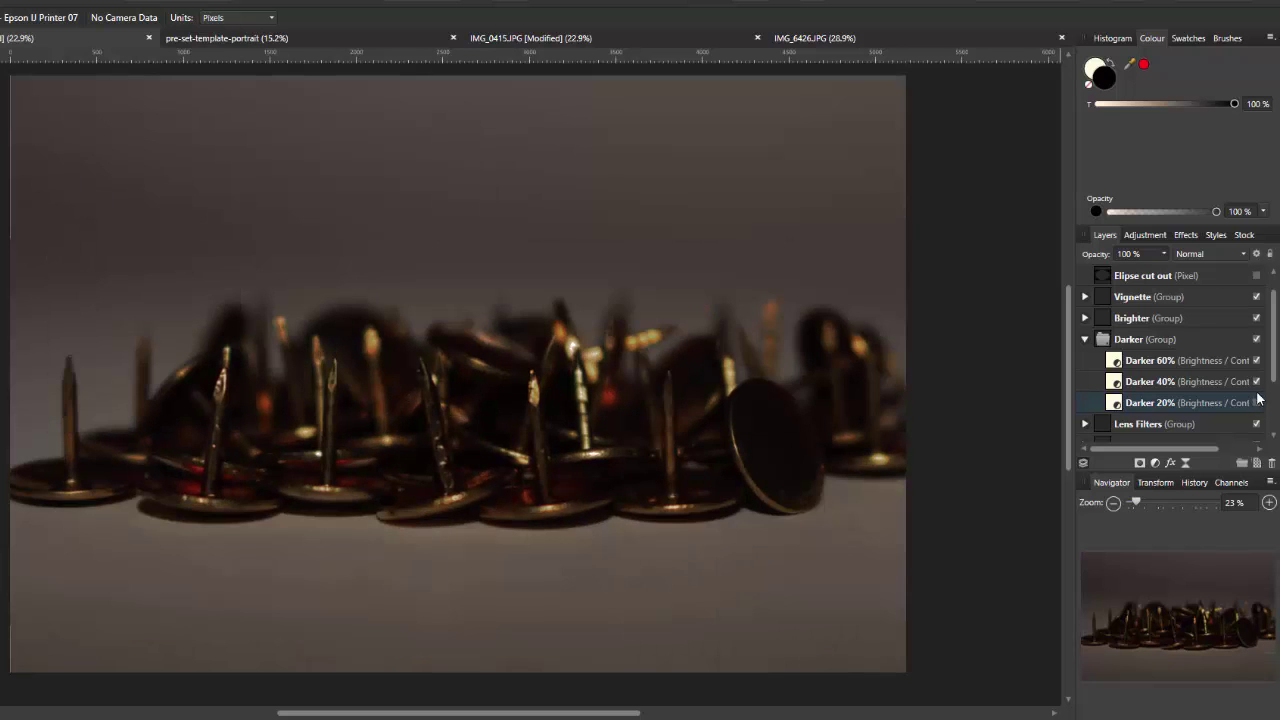
click(1257, 381)
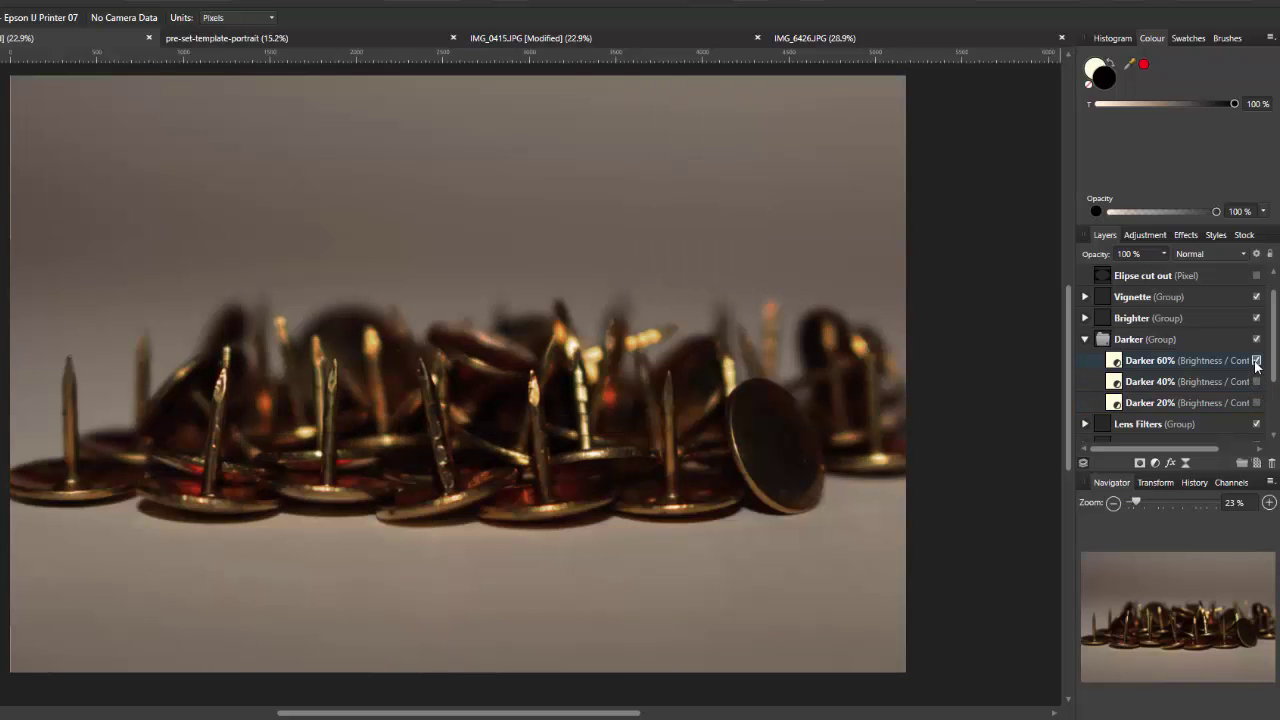
click(1257, 360)
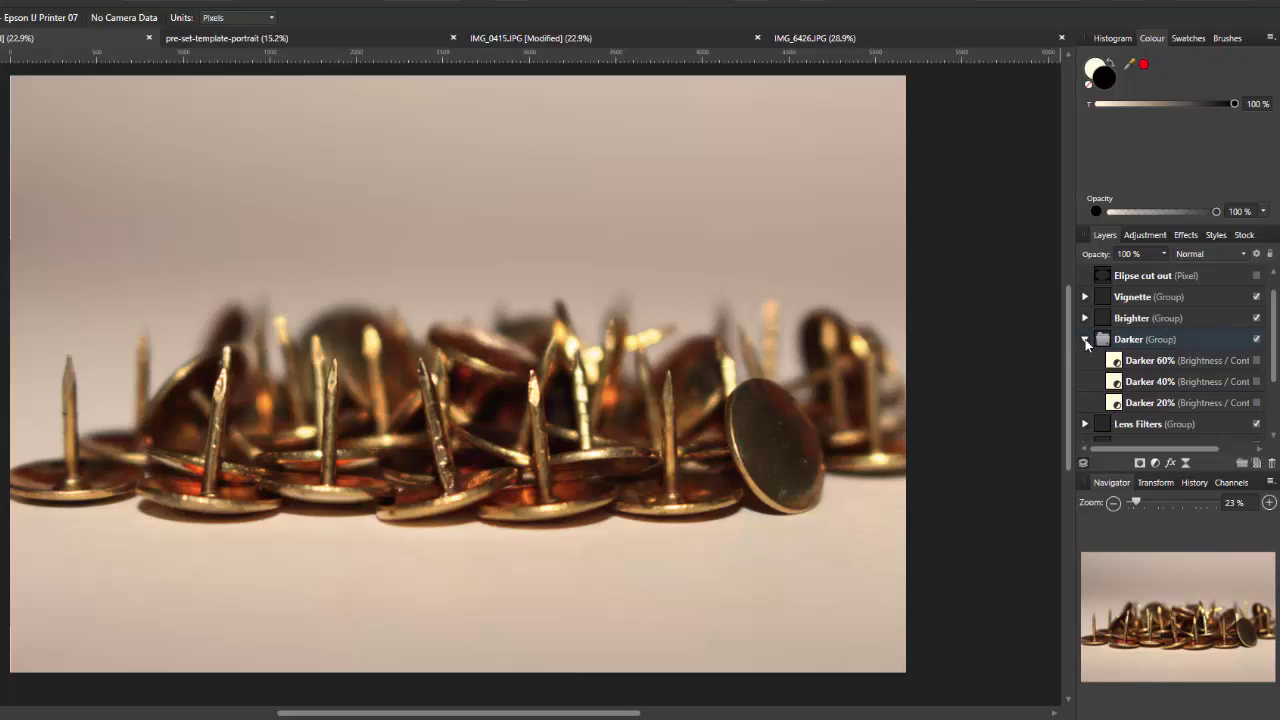
click(1085, 339)
click(1085, 318)
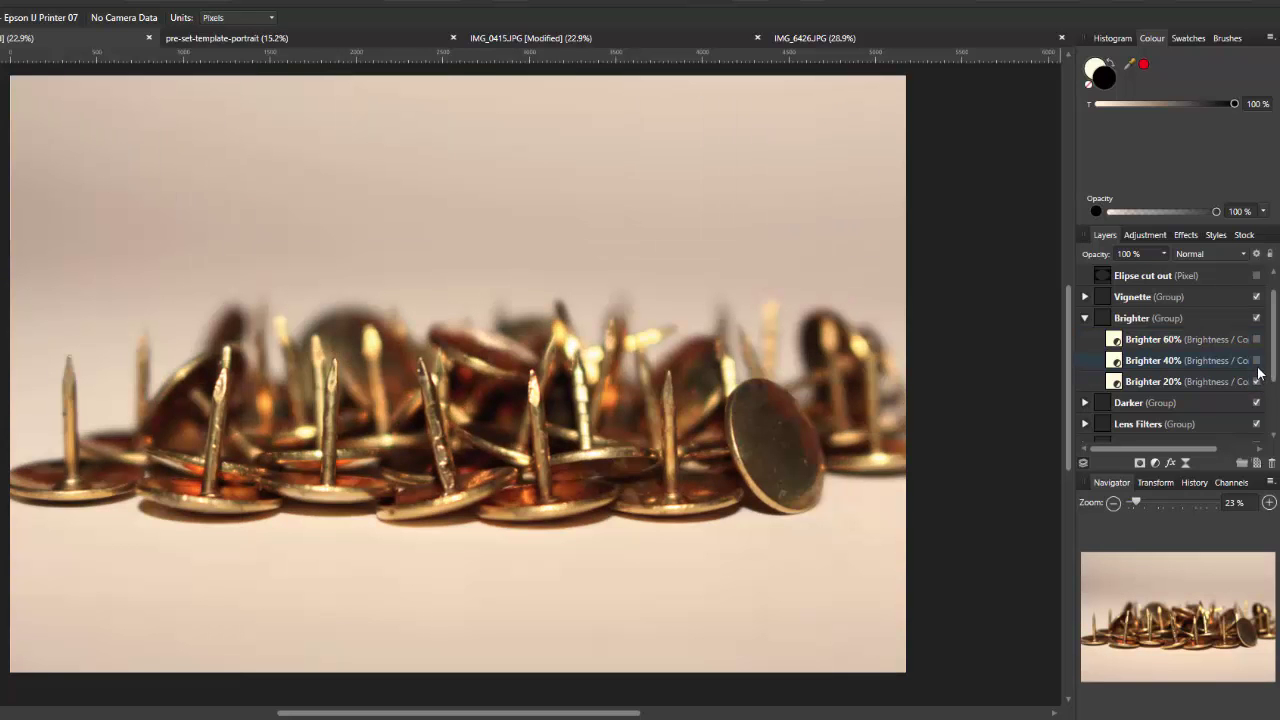
click(1257, 360)
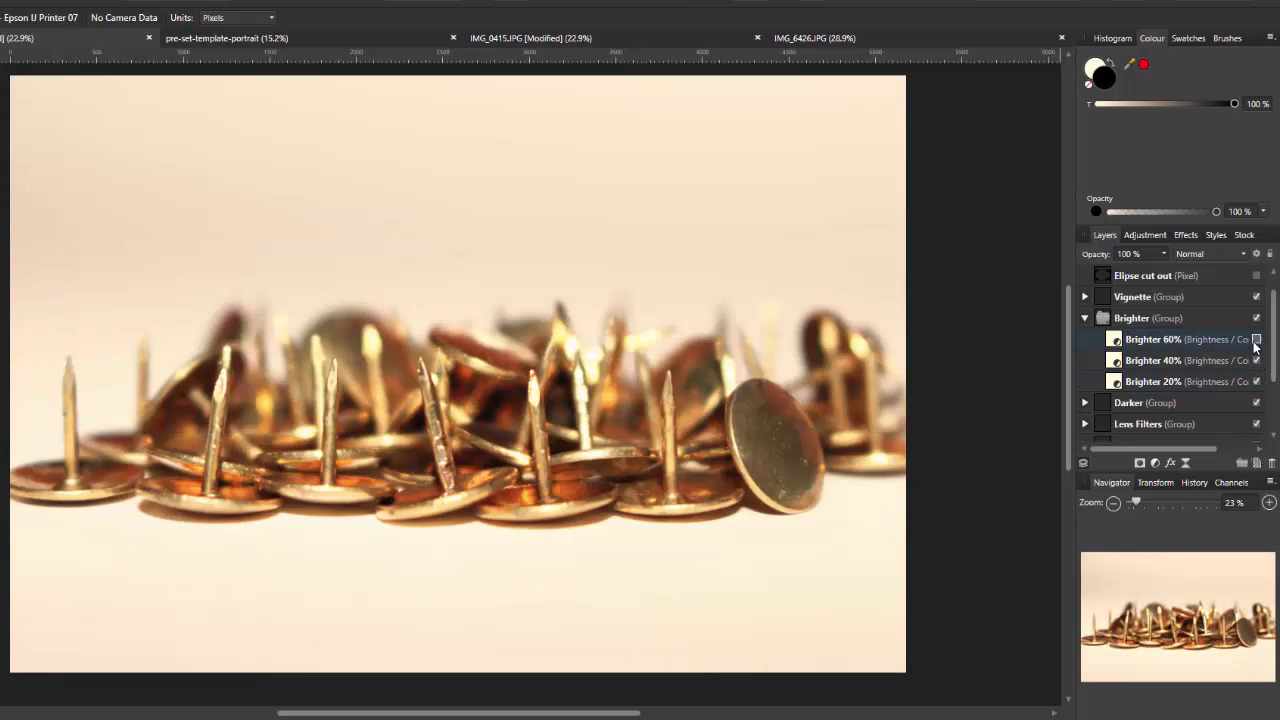
click(1256, 340)
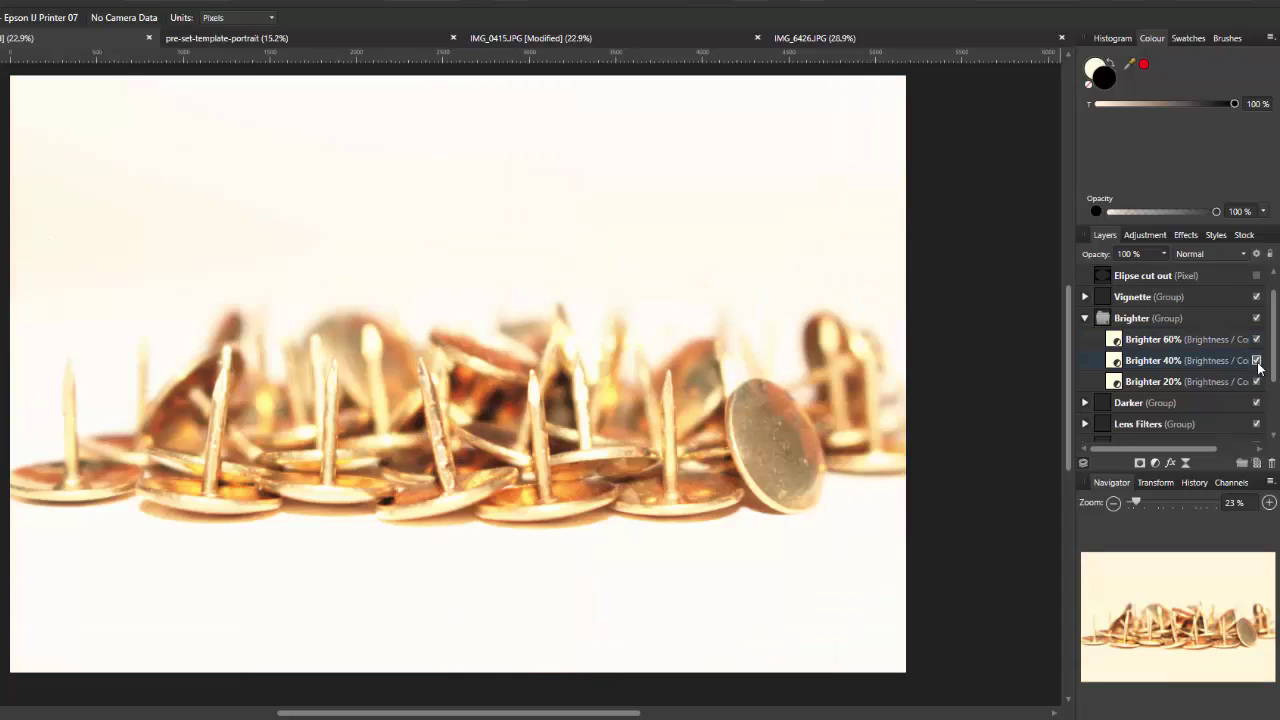
click(1257, 361)
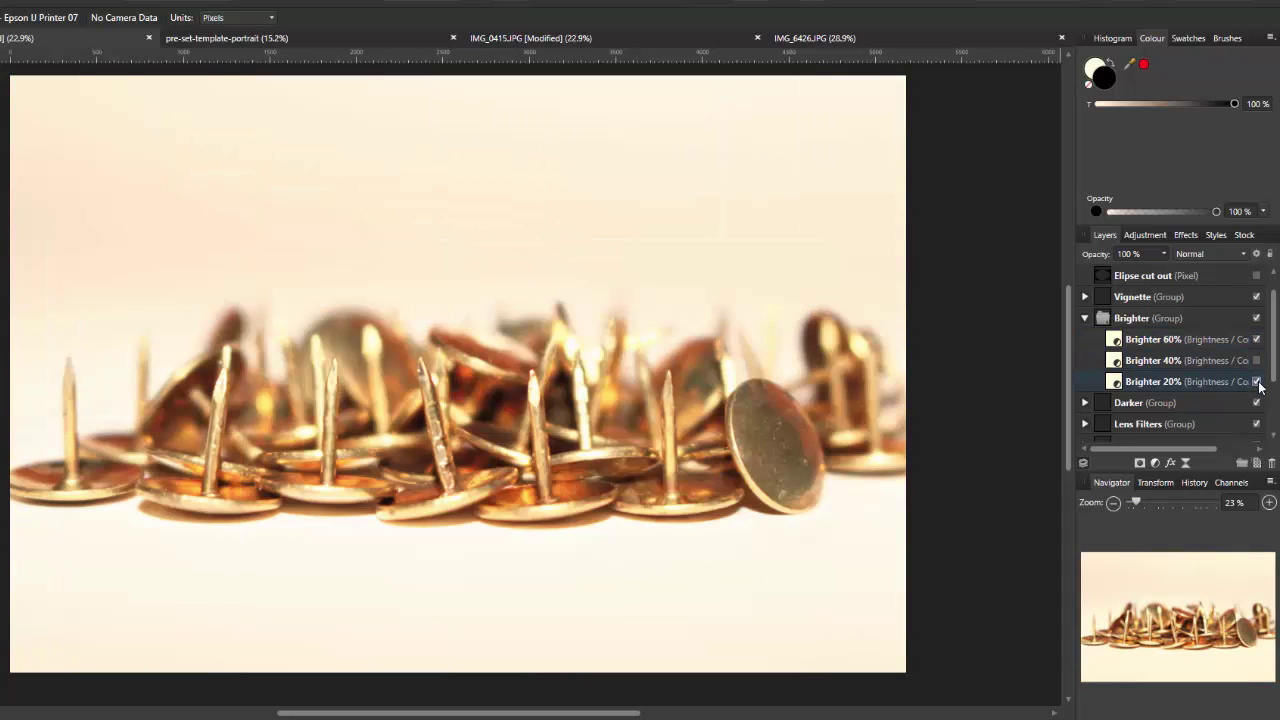
click(1257, 382)
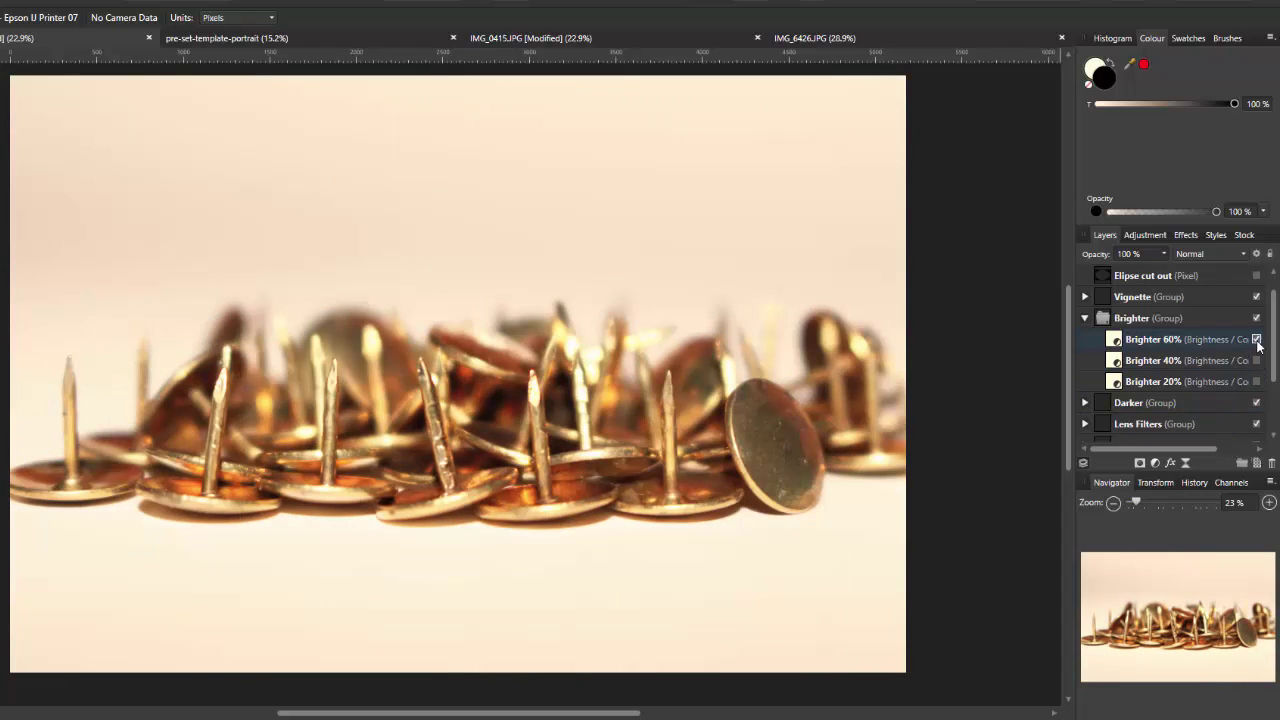
click(1257, 340)
click(1085, 318)
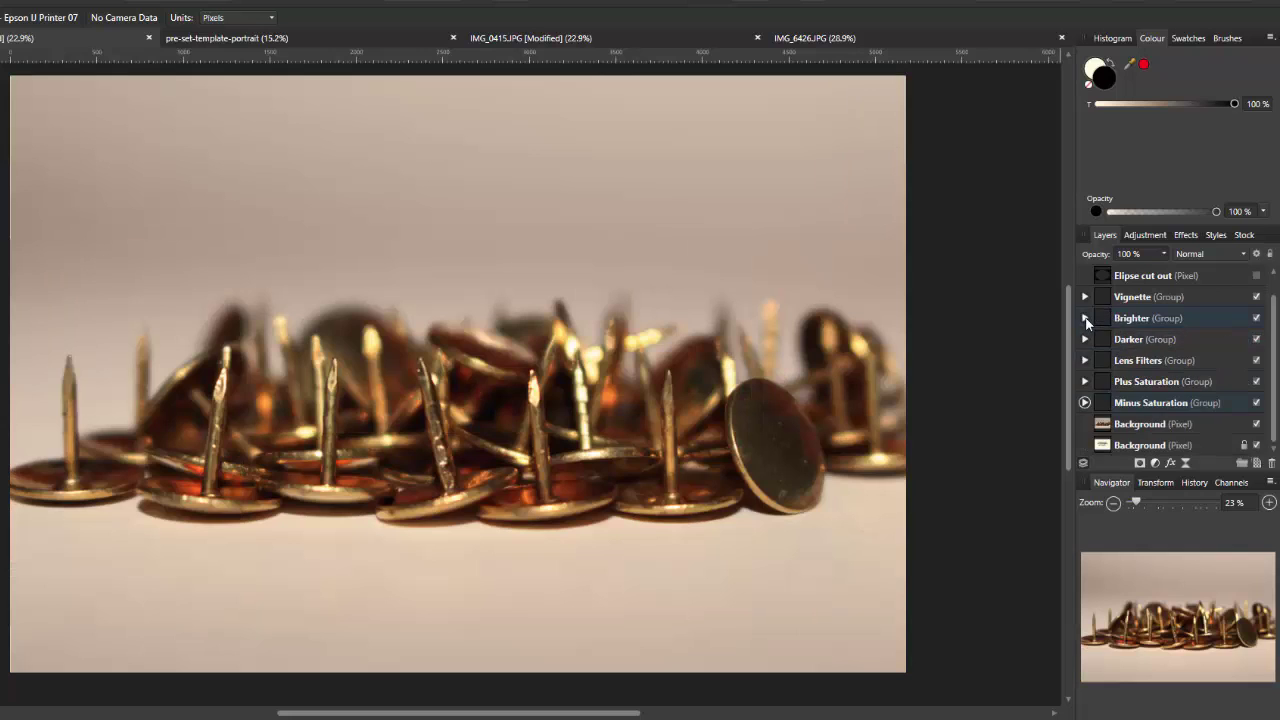
scroll(1130, 337, up, 1)
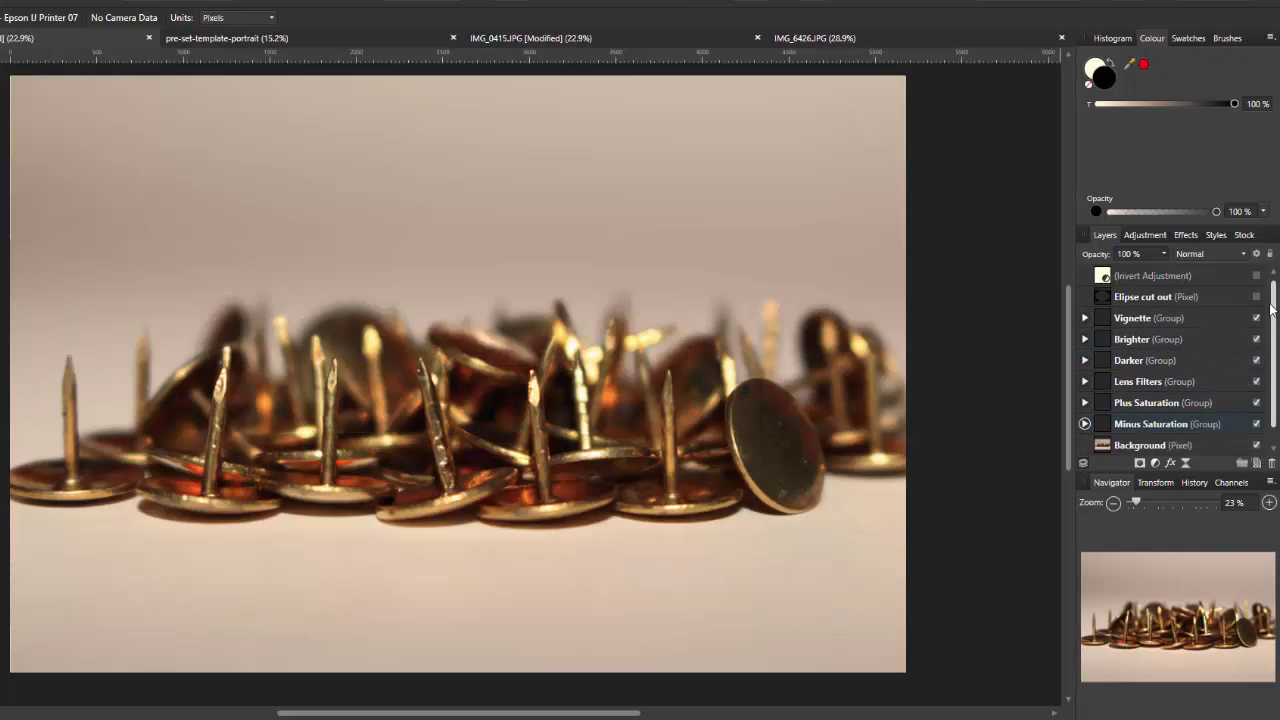
Expand the Vignette group and preview the Dark and Darker vignettes, then hide both
click(1084, 318)
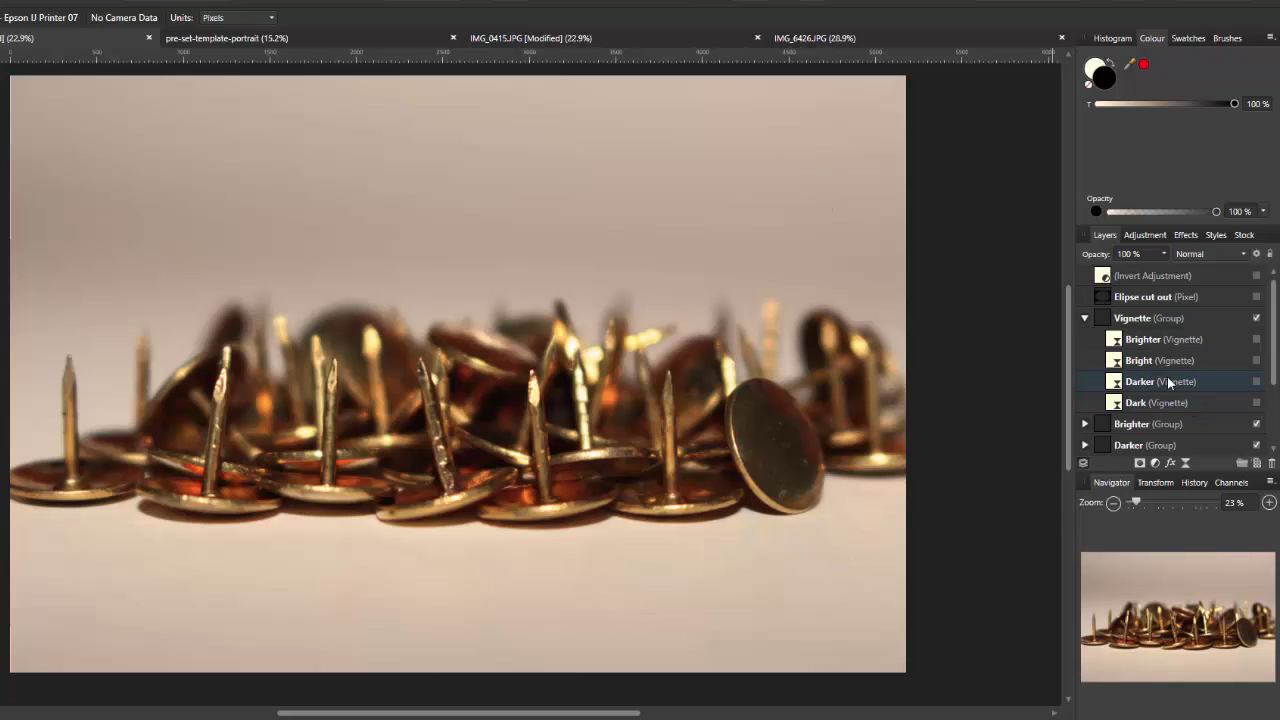
click(1257, 403)
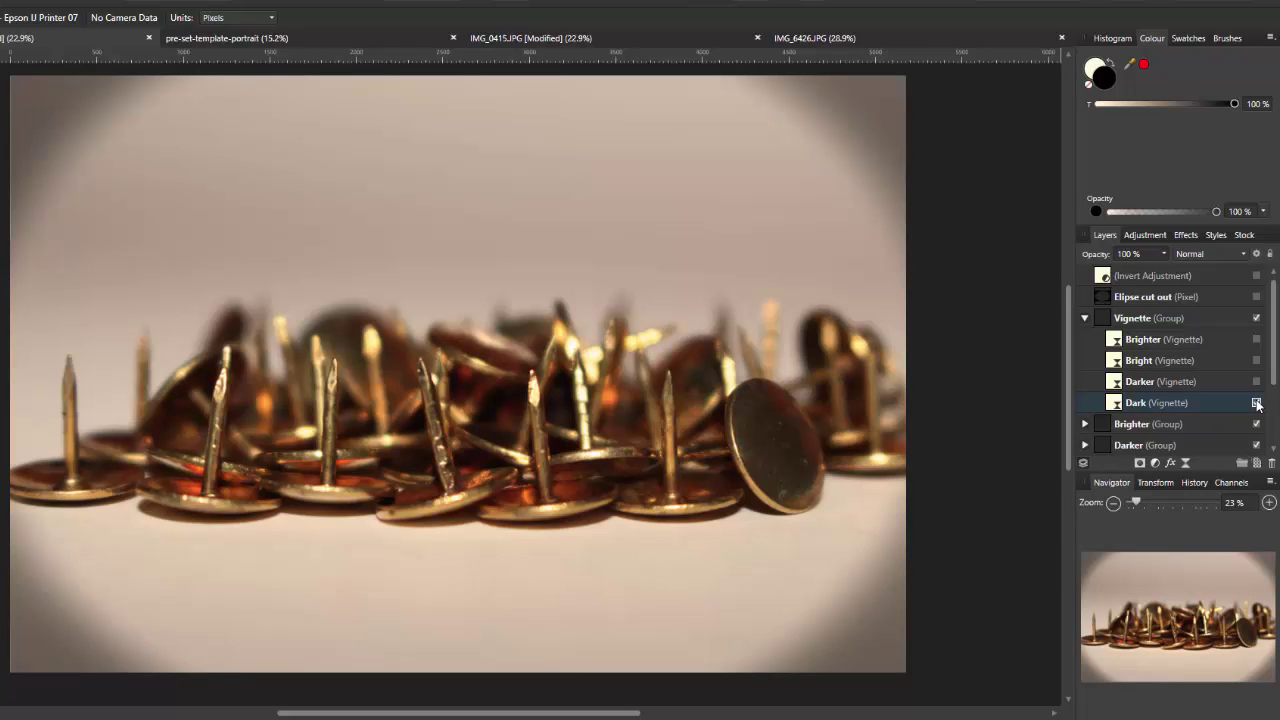
click(1257, 403)
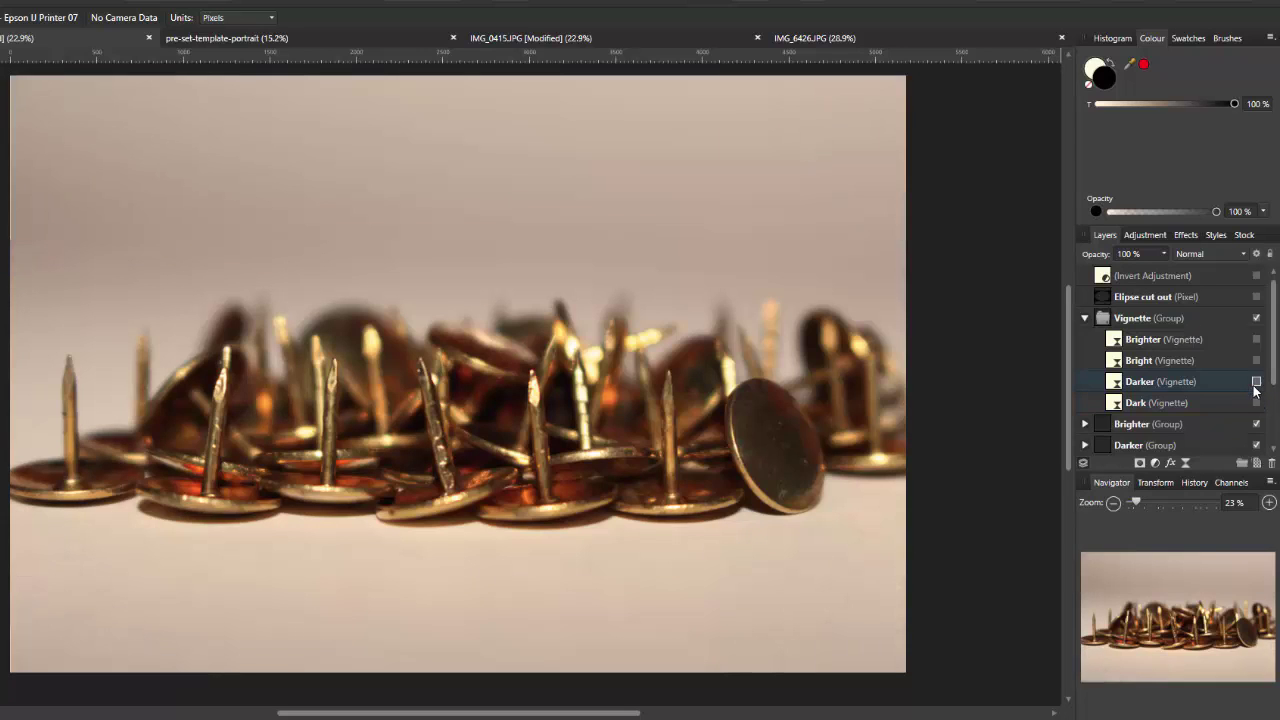
click(1257, 382)
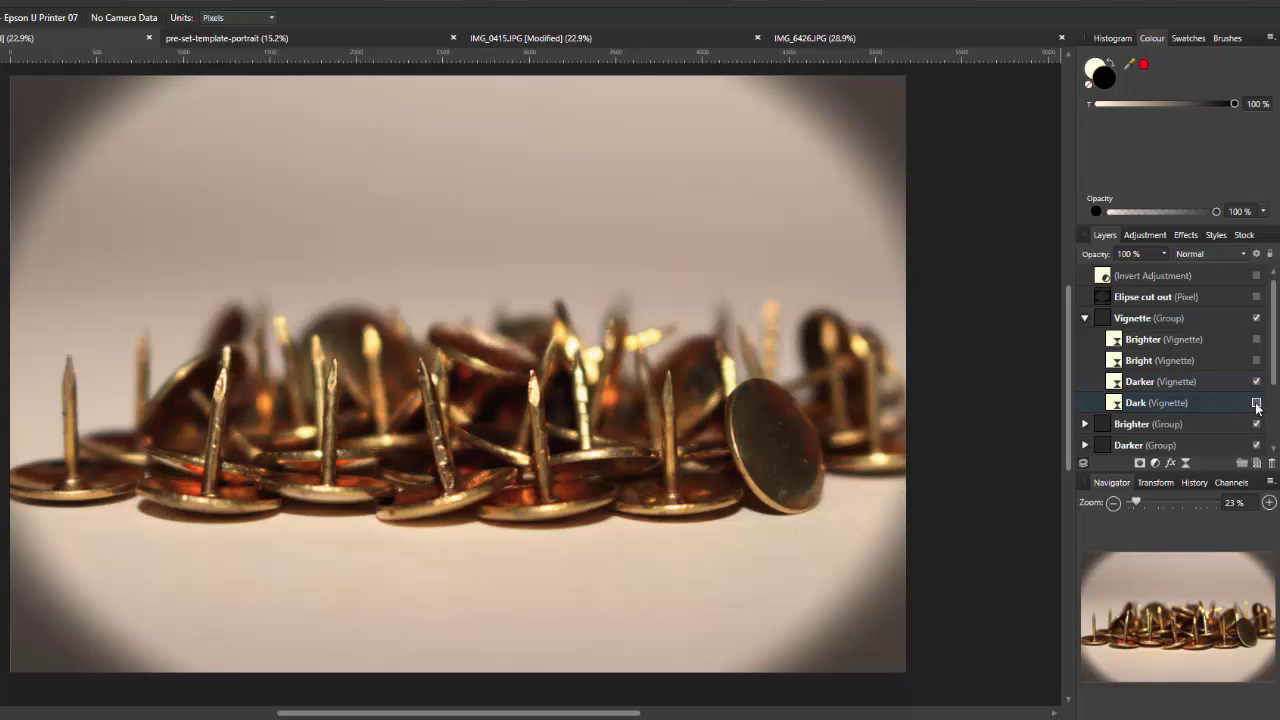
click(1257, 403)
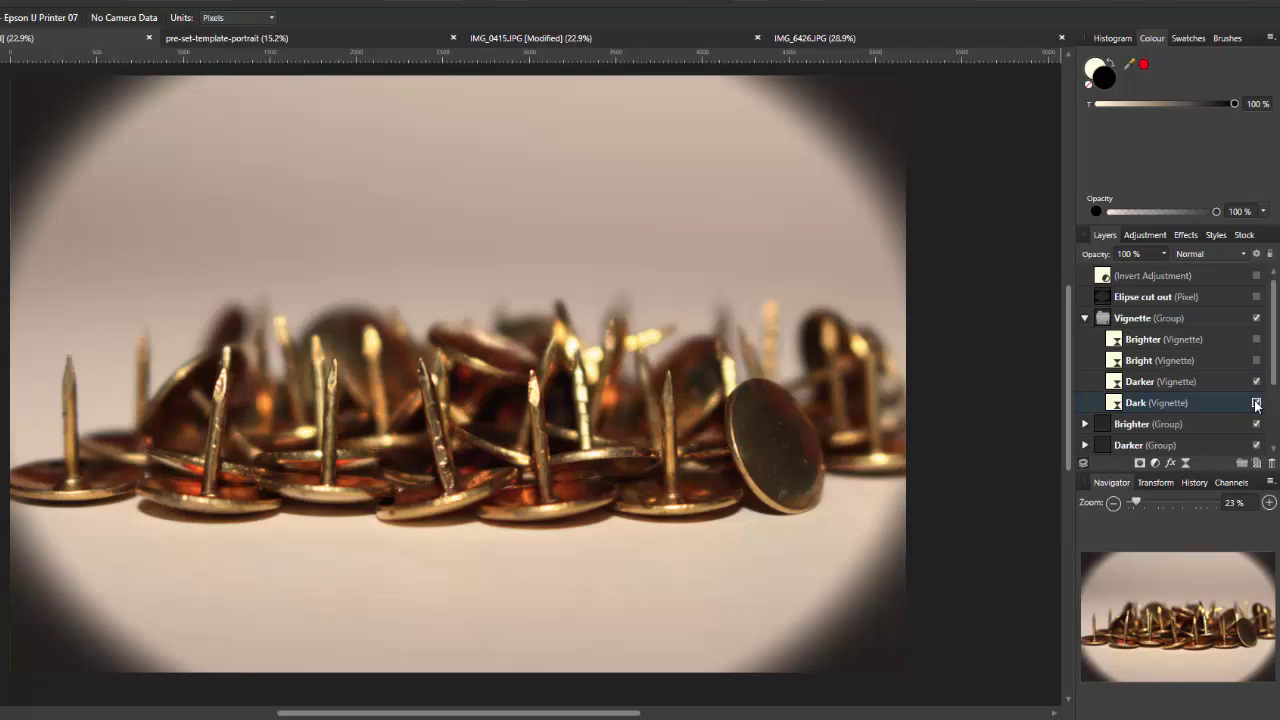
click(1257, 403)
click(1257, 382)
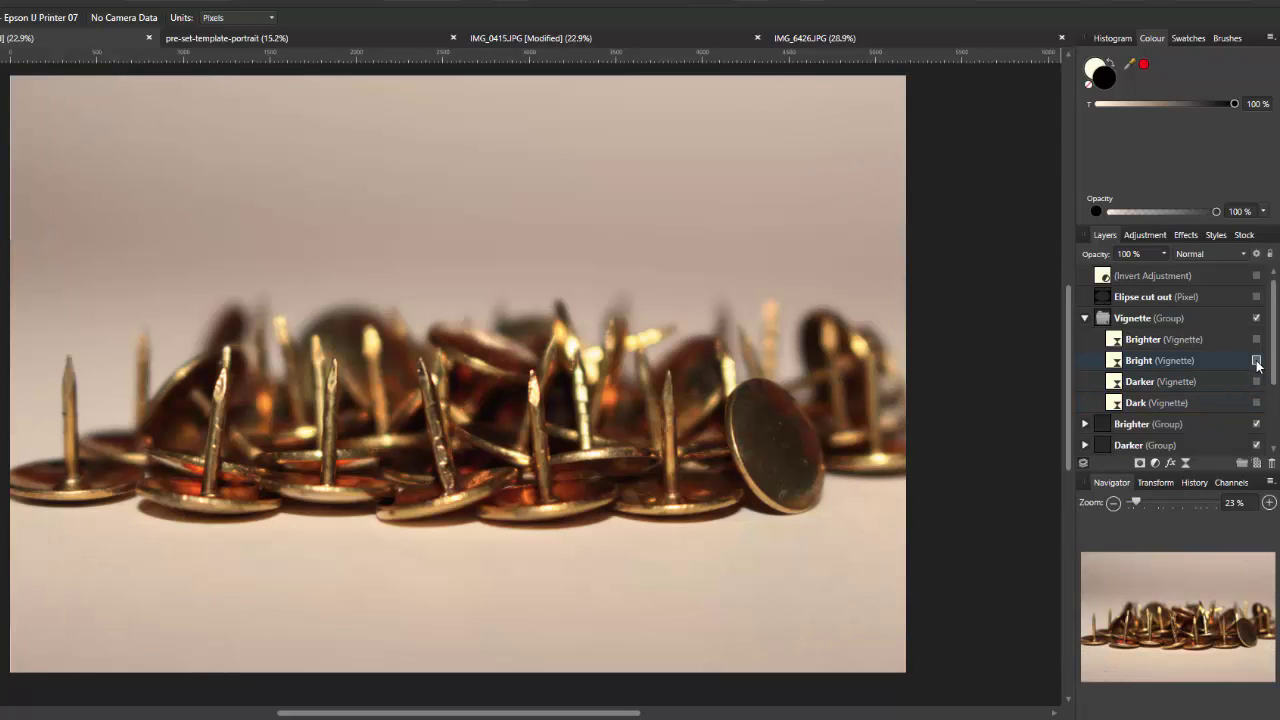
Preview the Bright and Brighter vignettes, hide them again, and collapse the Vignette group
click(1257, 361)
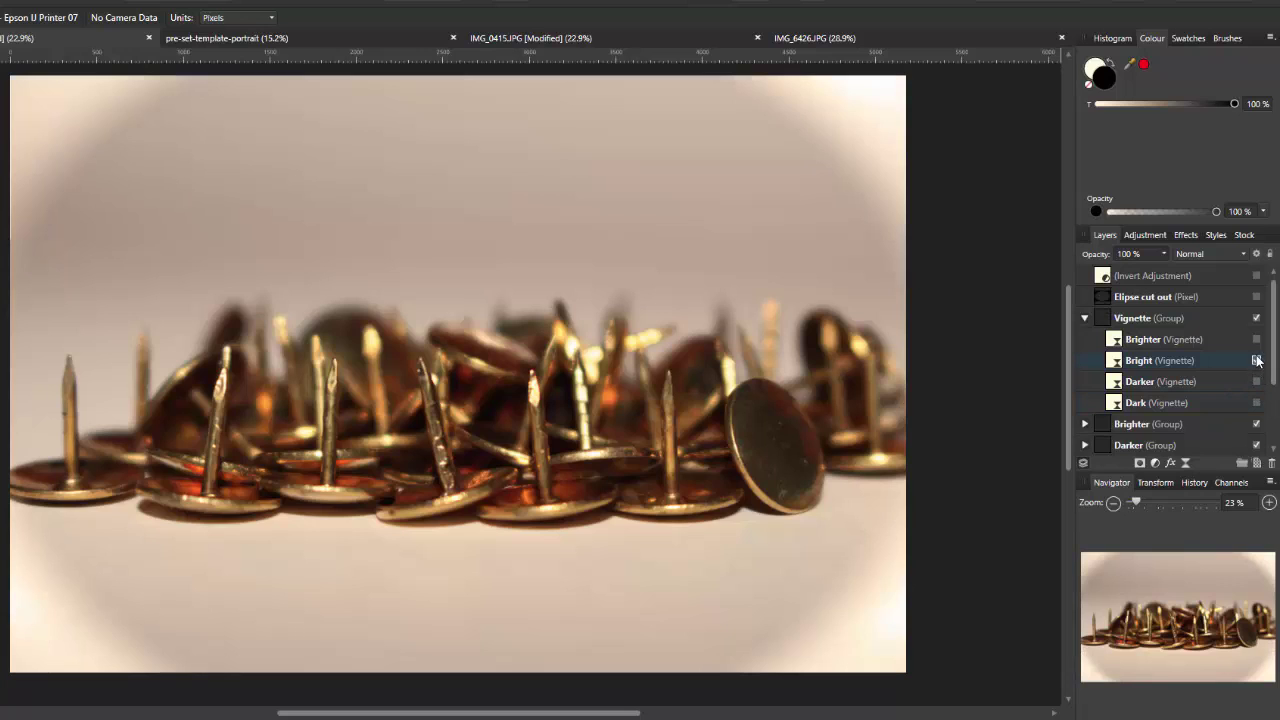
click(1257, 340)
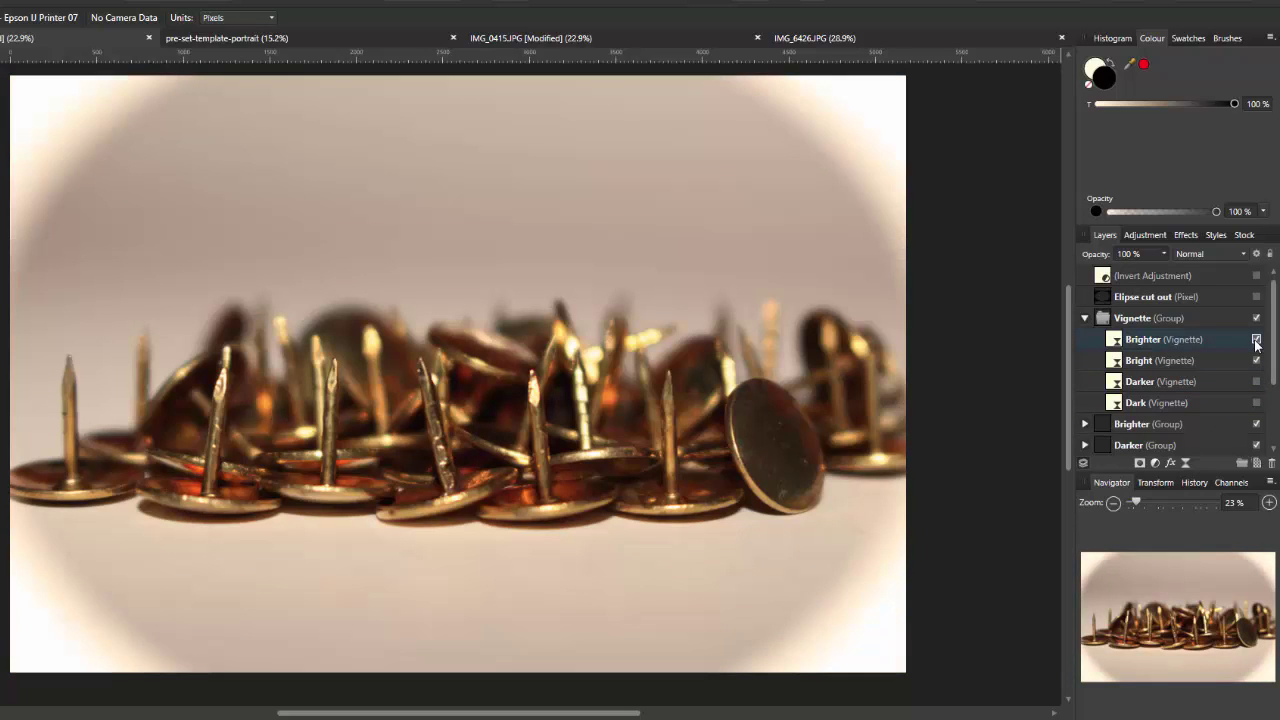
click(1257, 341)
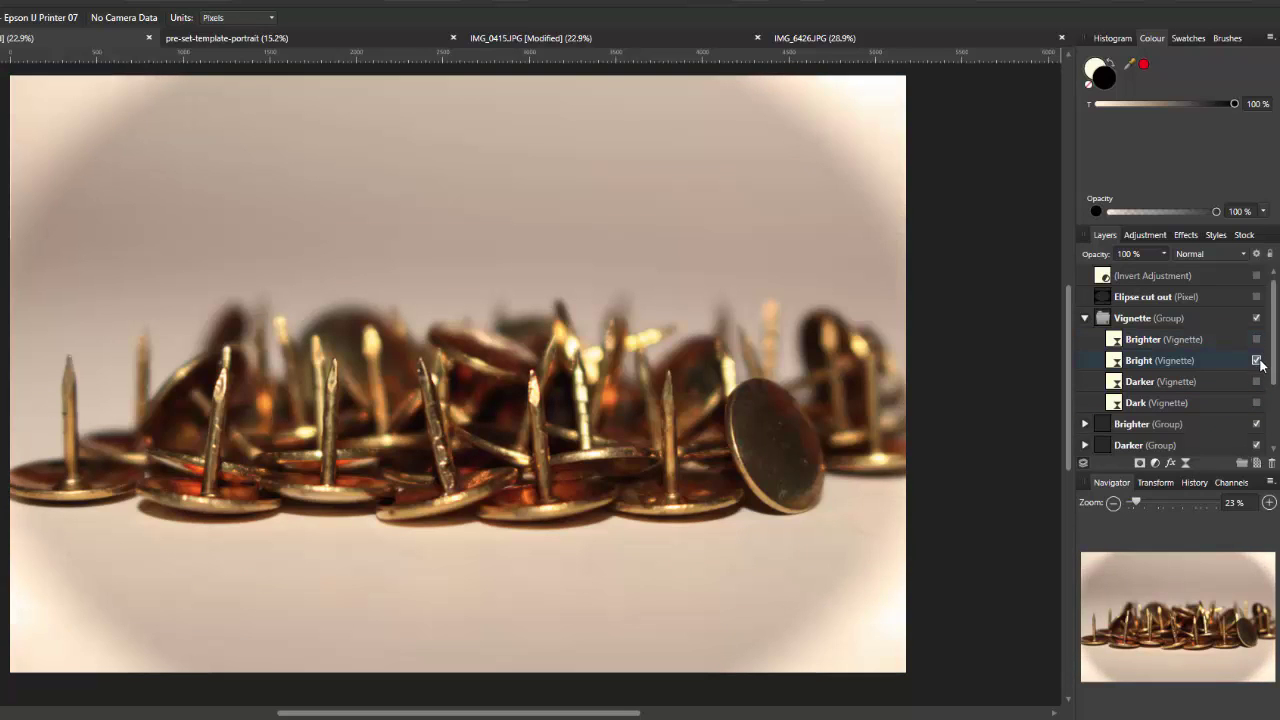
click(1257, 361)
click(1085, 319)
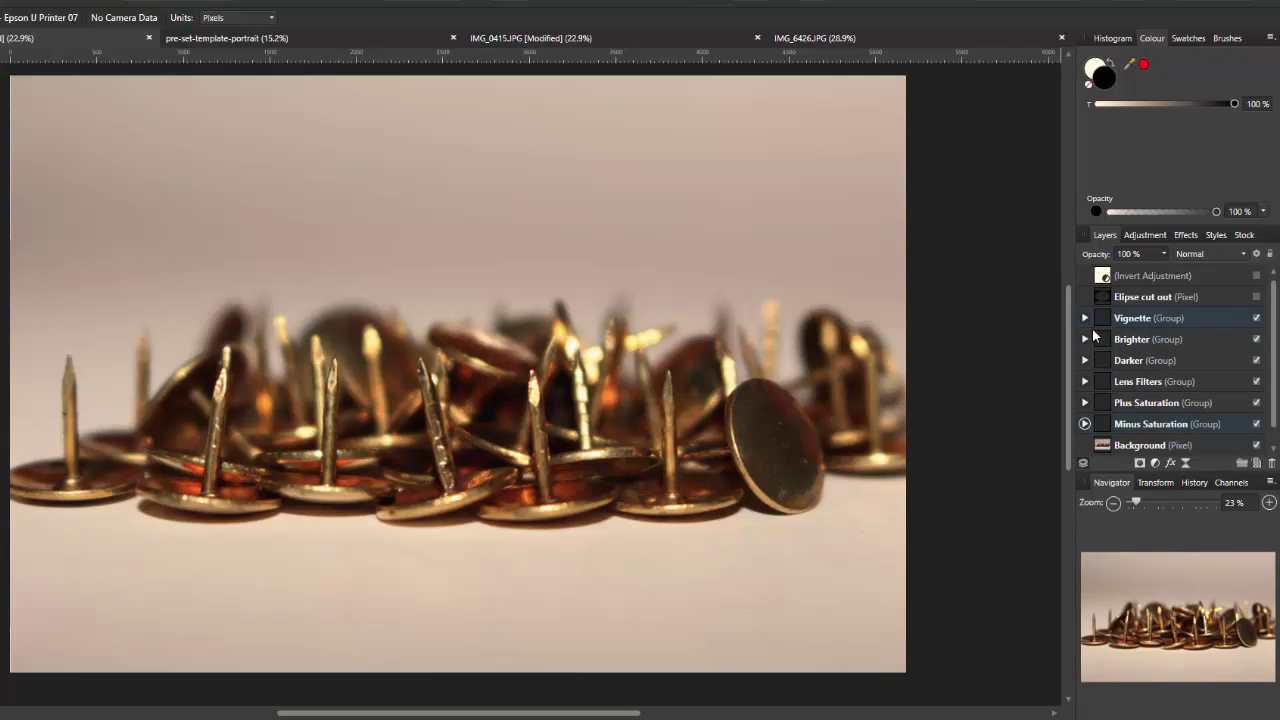
click(1257, 297)
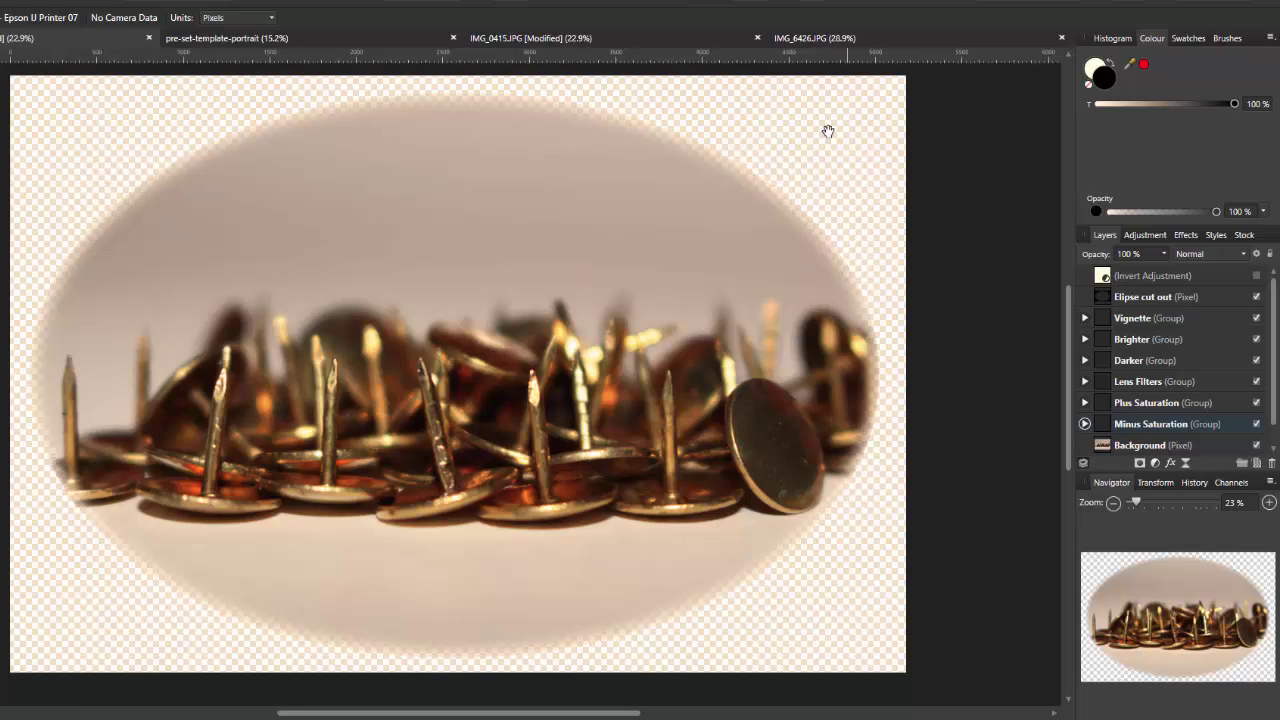
click(1257, 297)
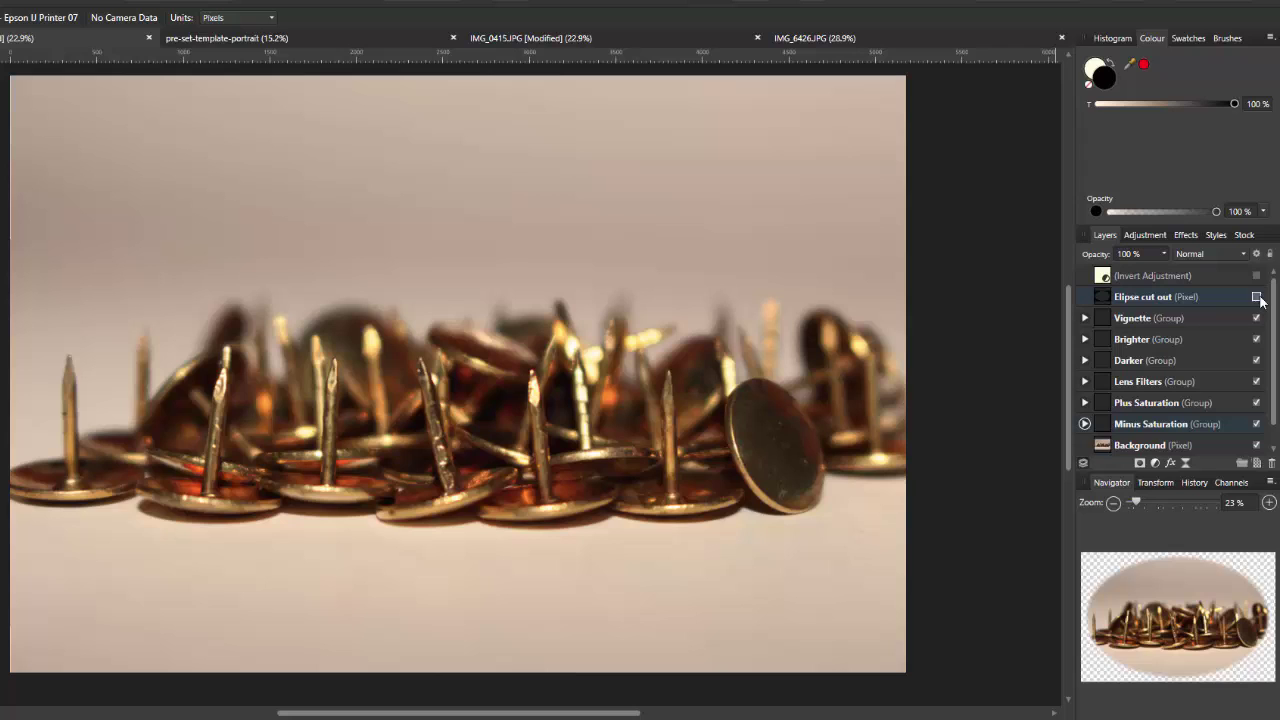
click(1257, 276)
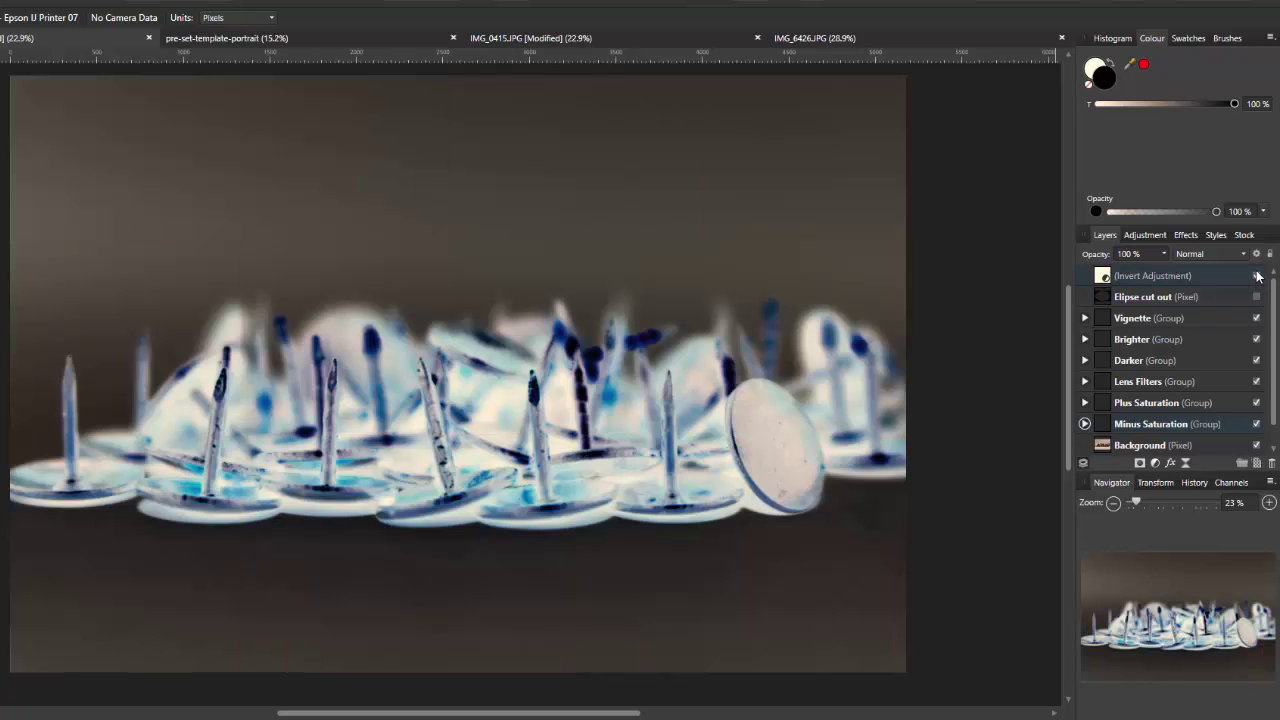
click(1257, 276)
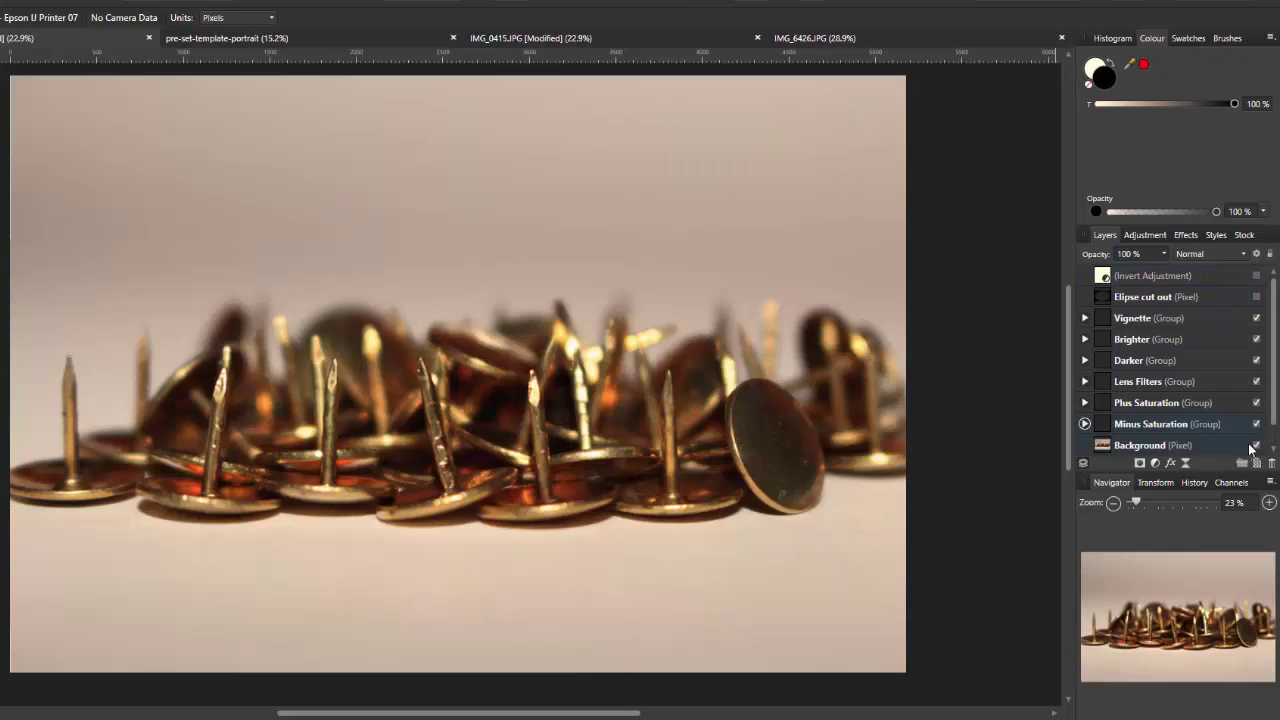
Expand Minus Saturation and confirm the Saturation -60% layer's HSL setting reads -60%
scroll(1275, 404, down, 1)
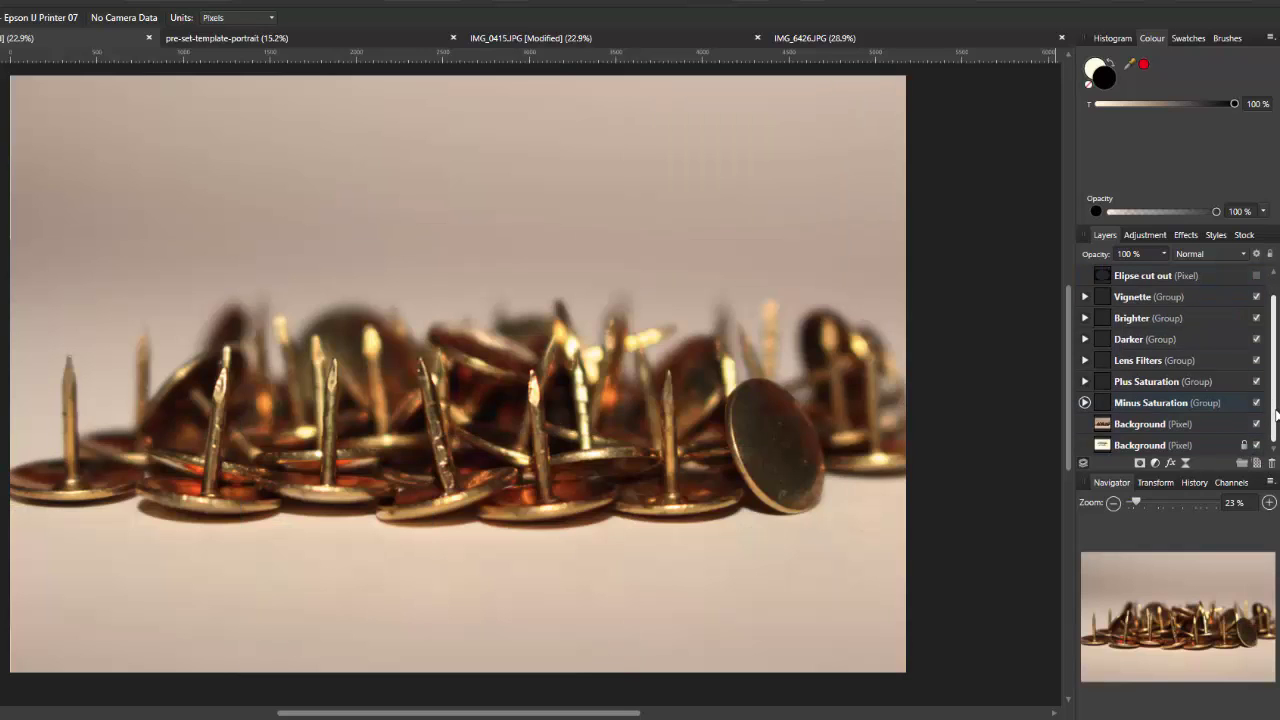
scroll(1275, 401, up, 1)
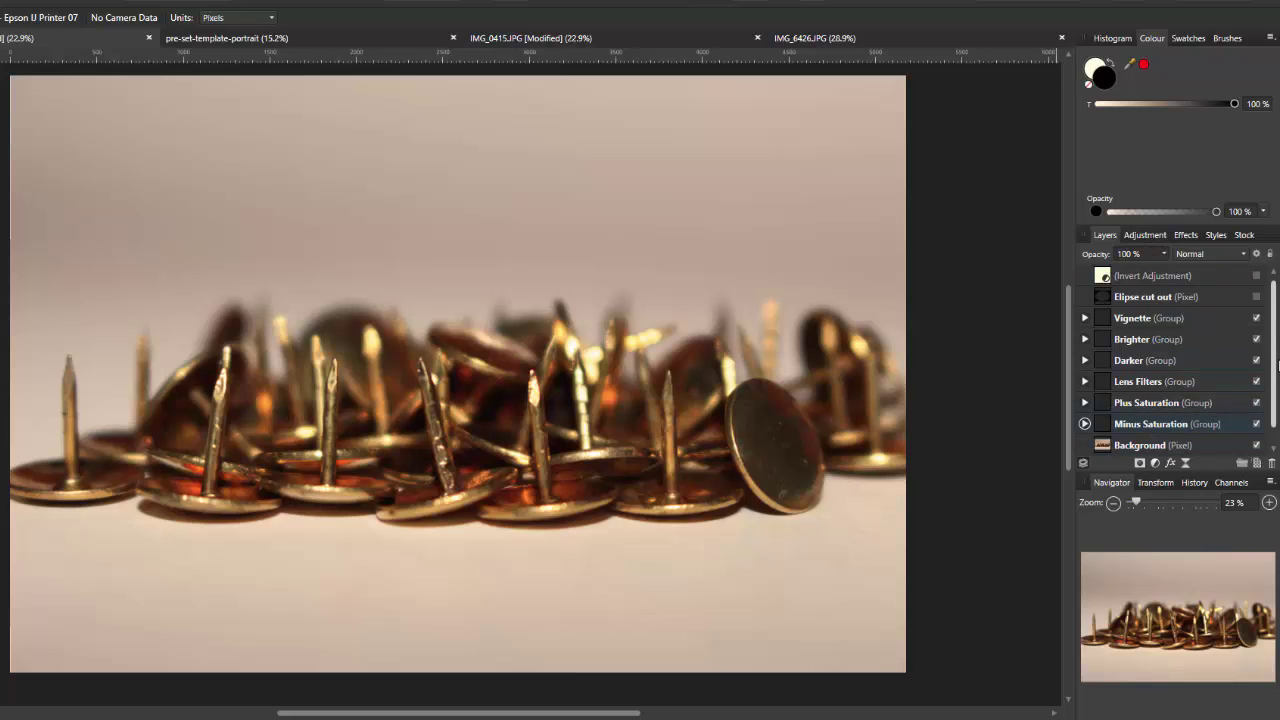
scroll(1274, 370, down, 1)
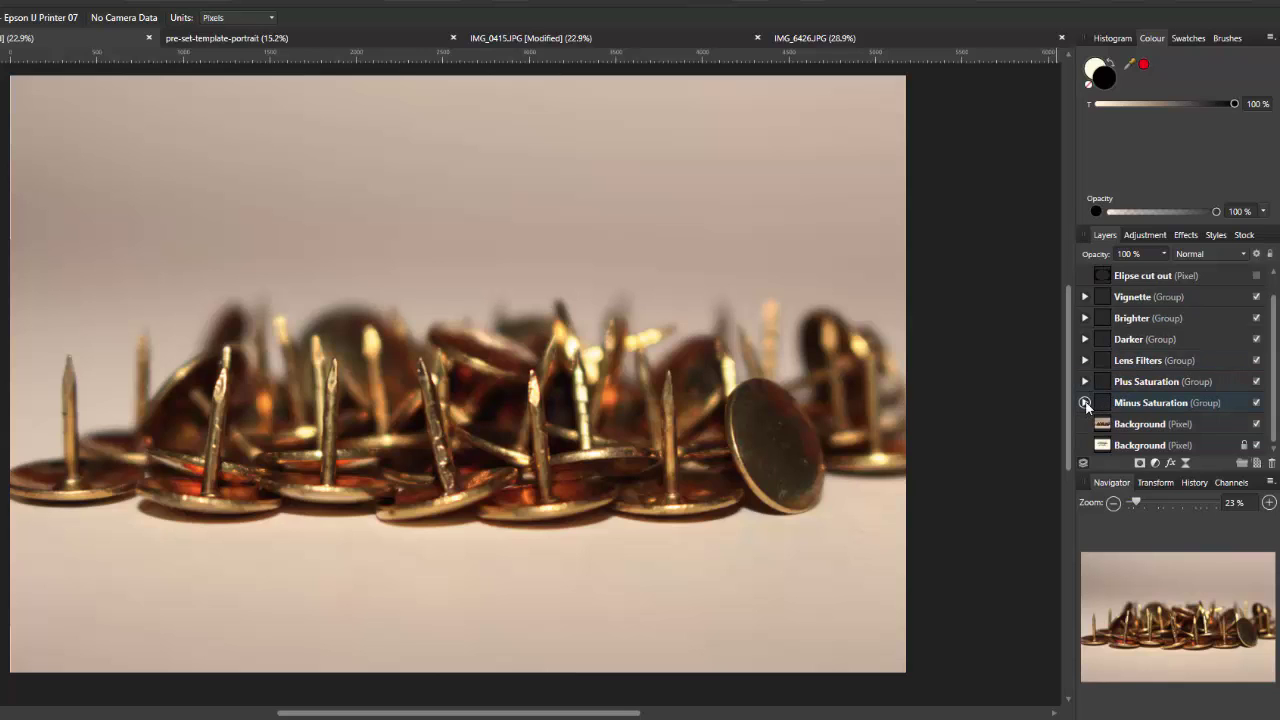
click(1085, 404)
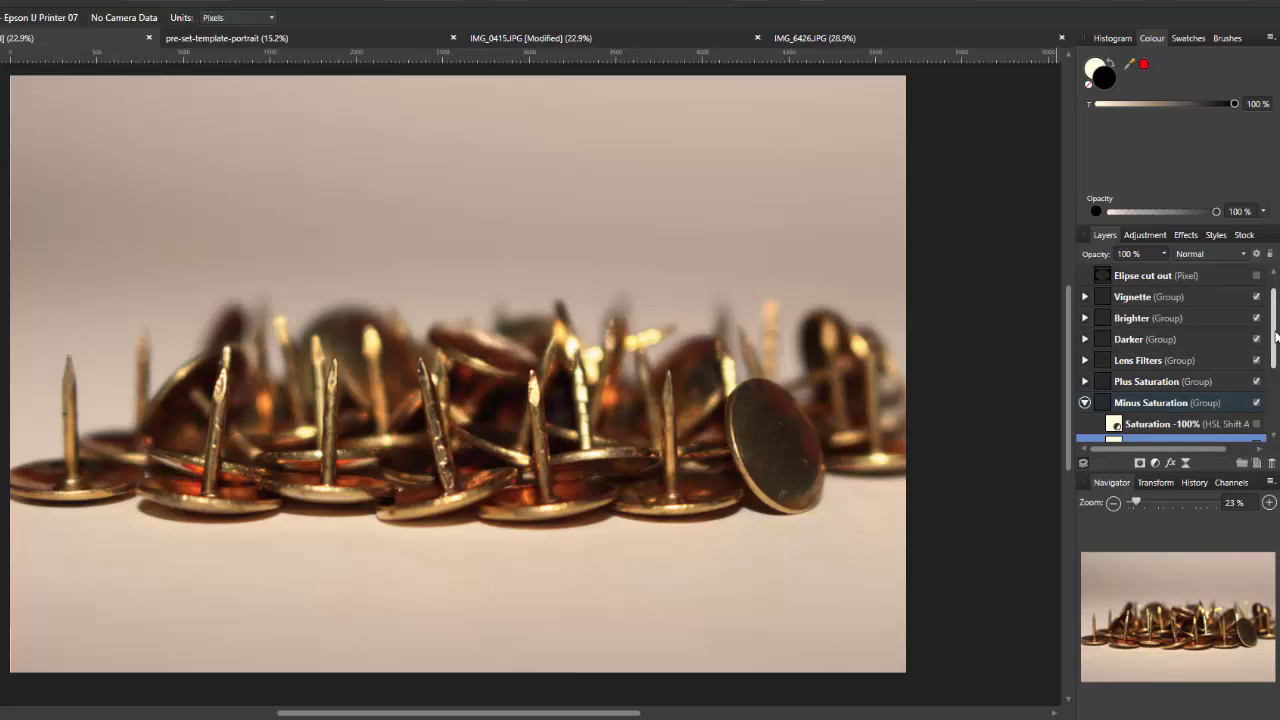
scroll(1274, 360, down, 3)
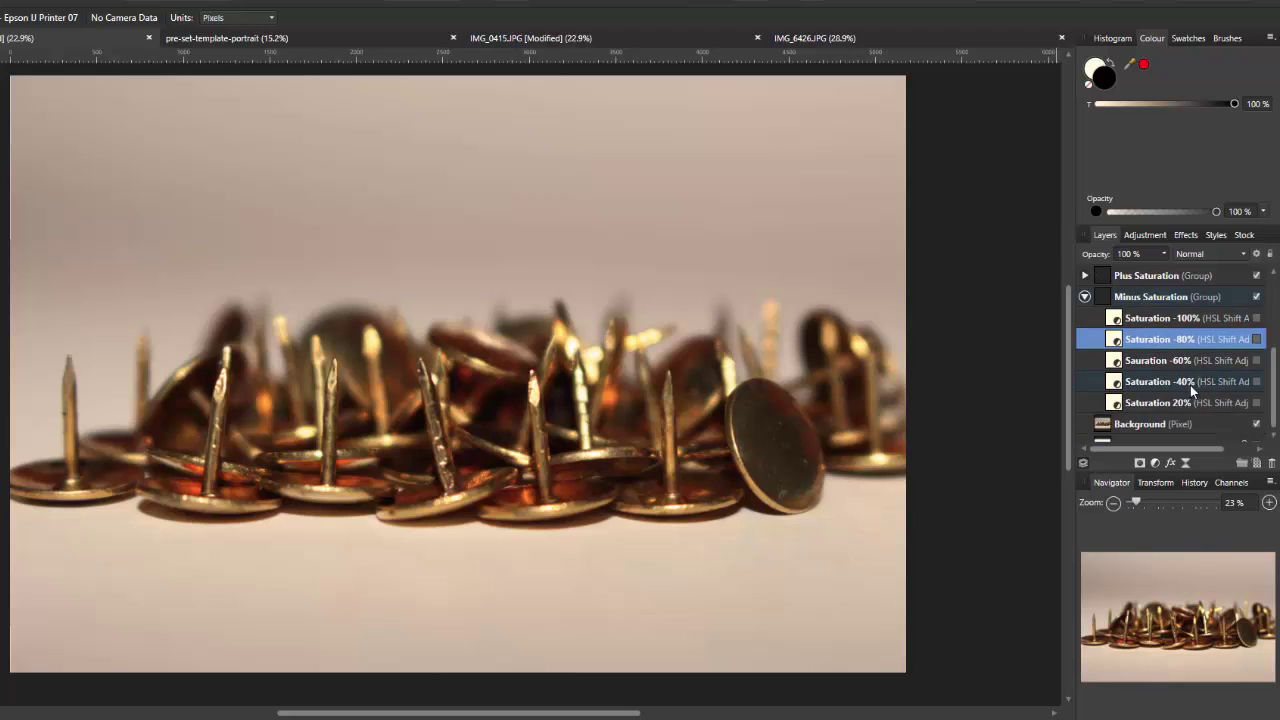
double_click(1115, 367)
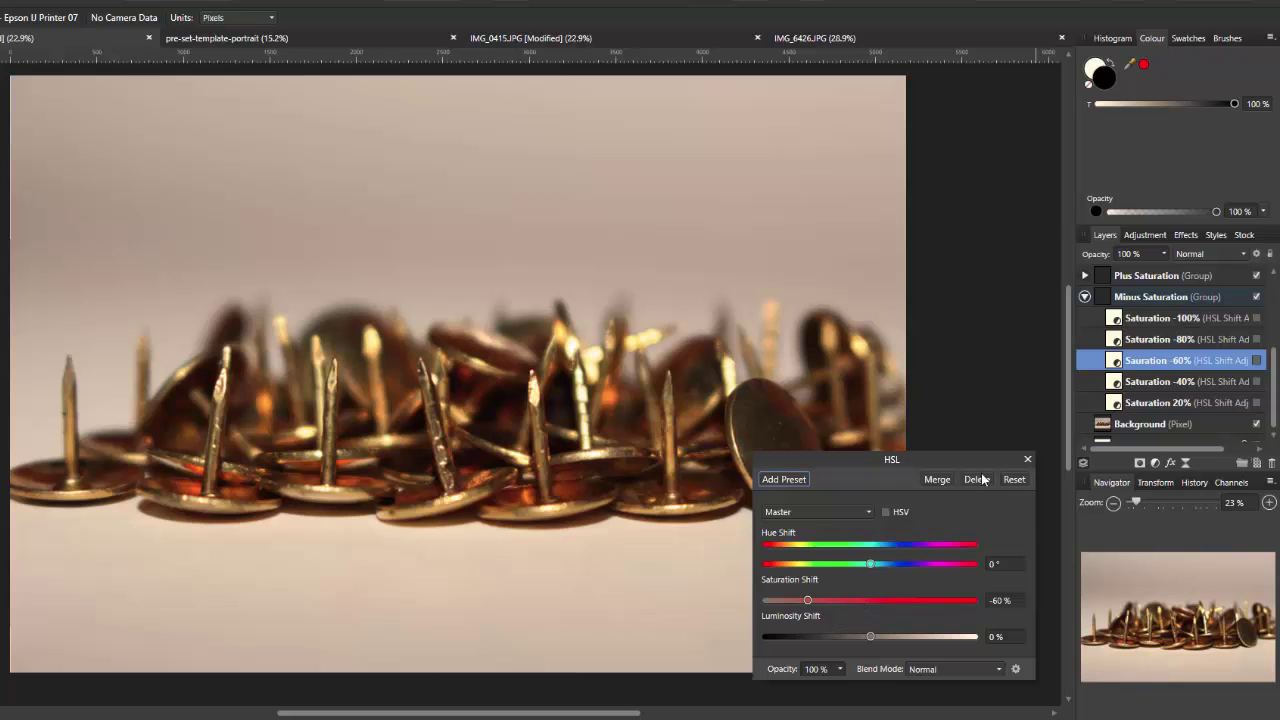
click(1029, 459)
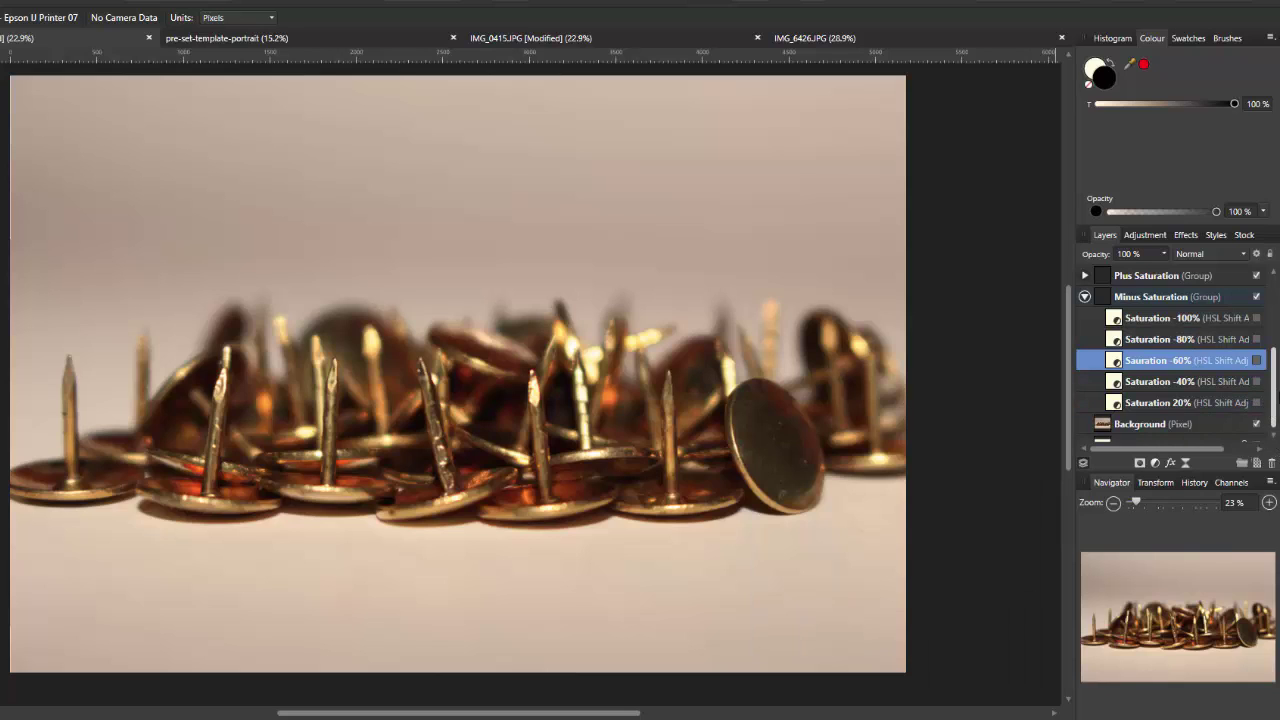
Collapse the Minus Saturation group and glance at the Adjustments list before returning to Layers
mouse_move(1274, 391)
mouse_down()
mouse_move(1275, 349)
mouse_move(1276, 392)
mouse_up()
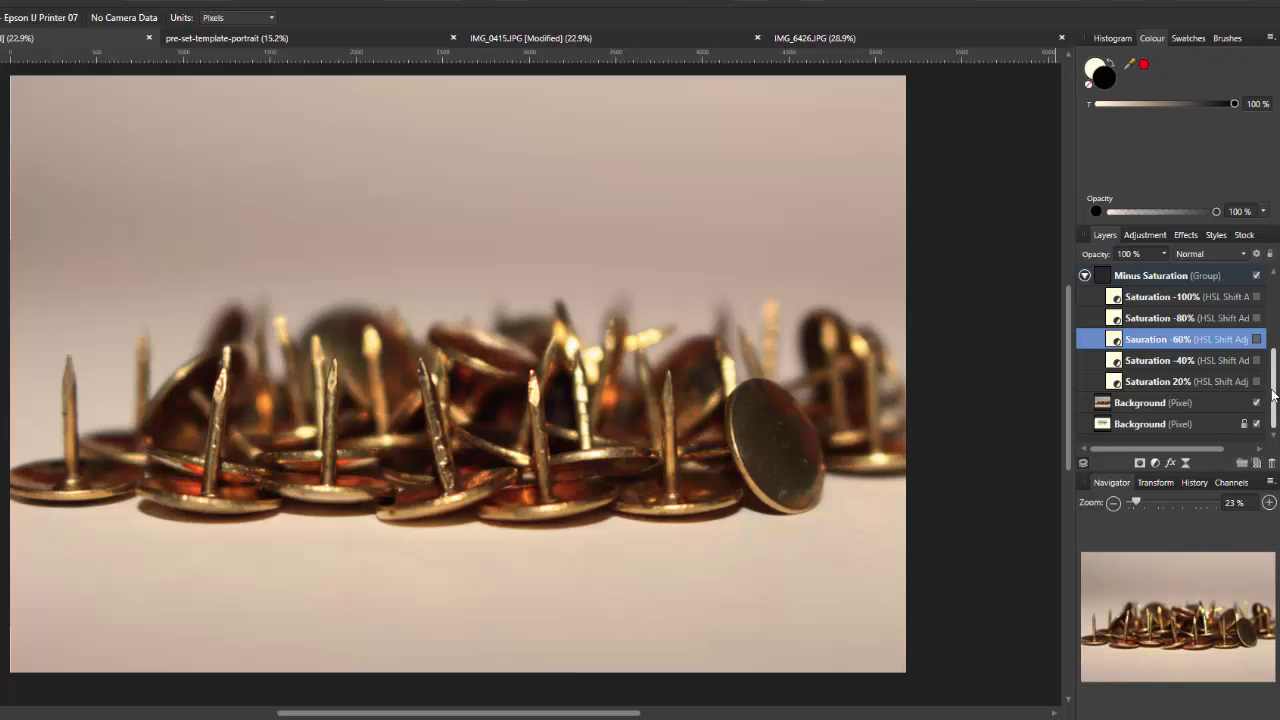
drag(1276, 380, 1276, 358)
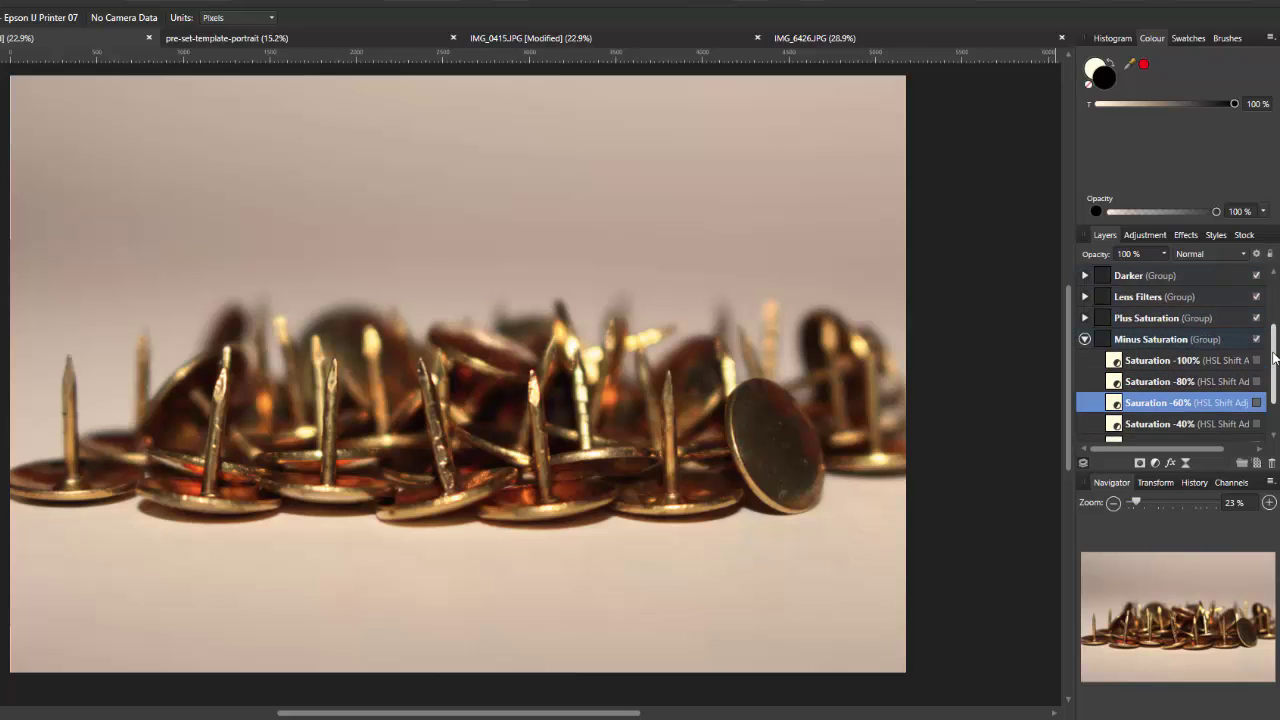
click(1085, 340)
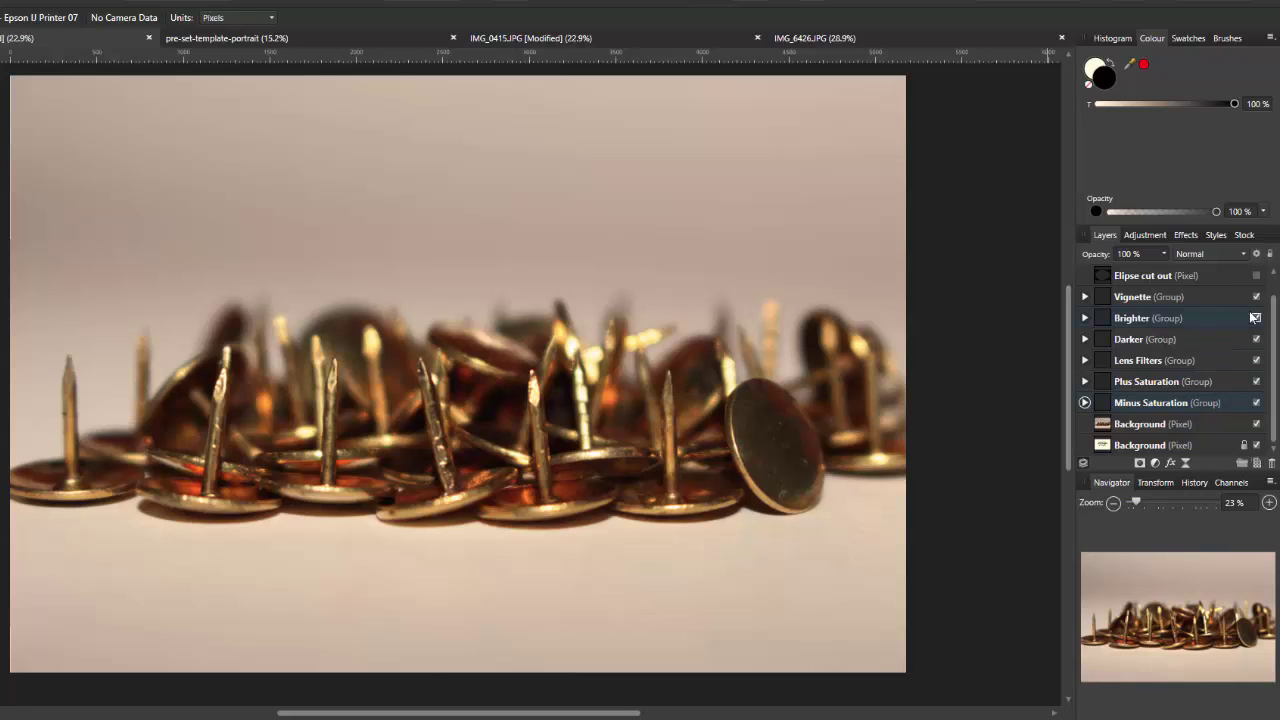
click(1150, 235)
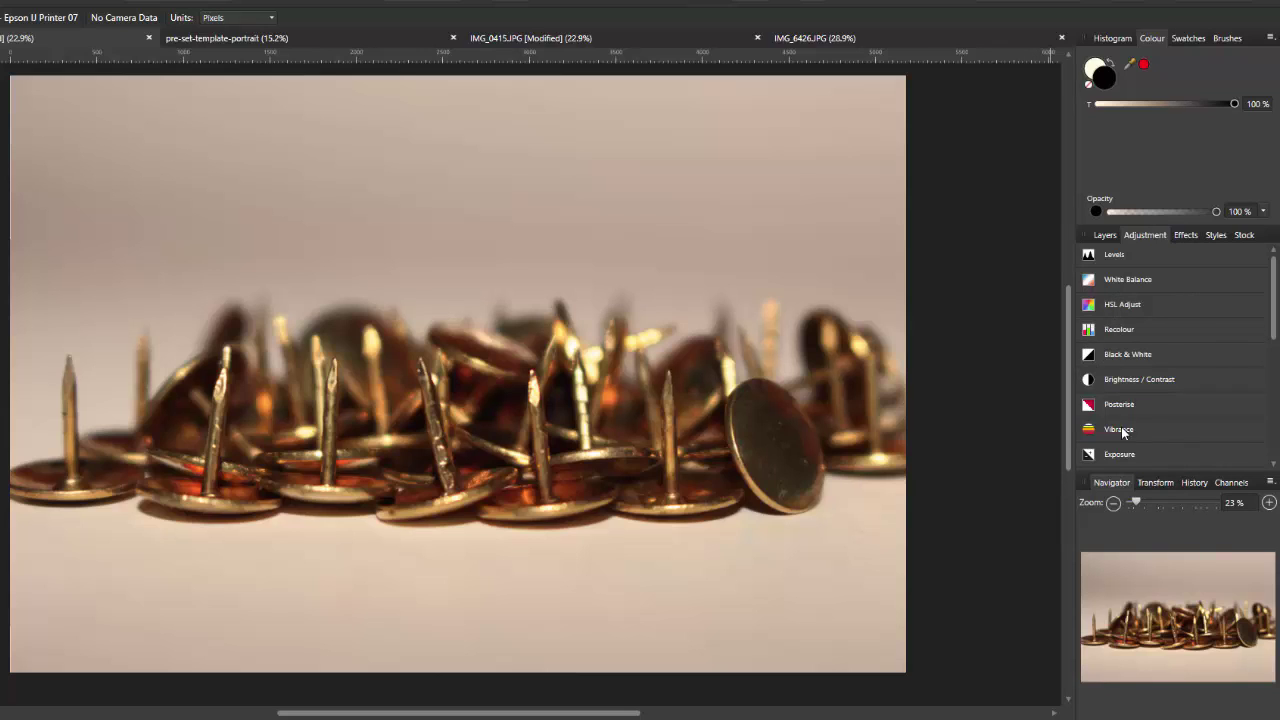
click(1106, 236)
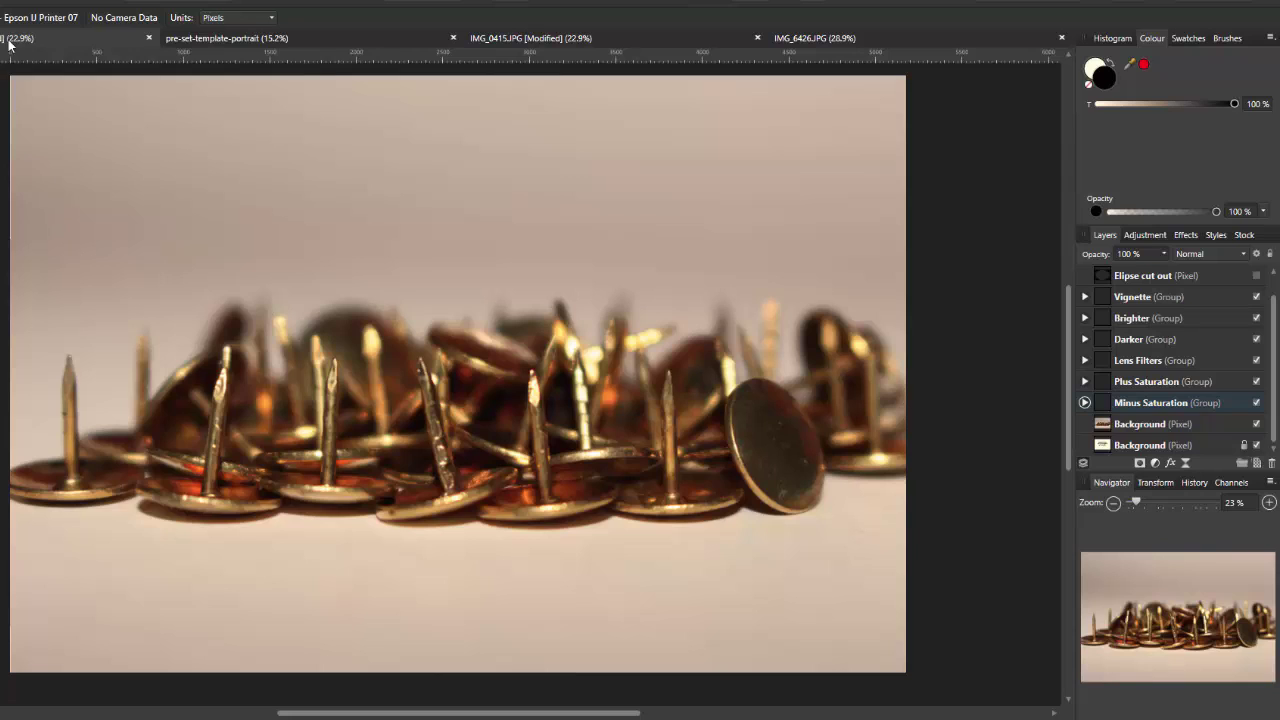
Flip through the portrait and landscape templates, ending on the pier photo IMG_6426.JPG
click(281, 40)
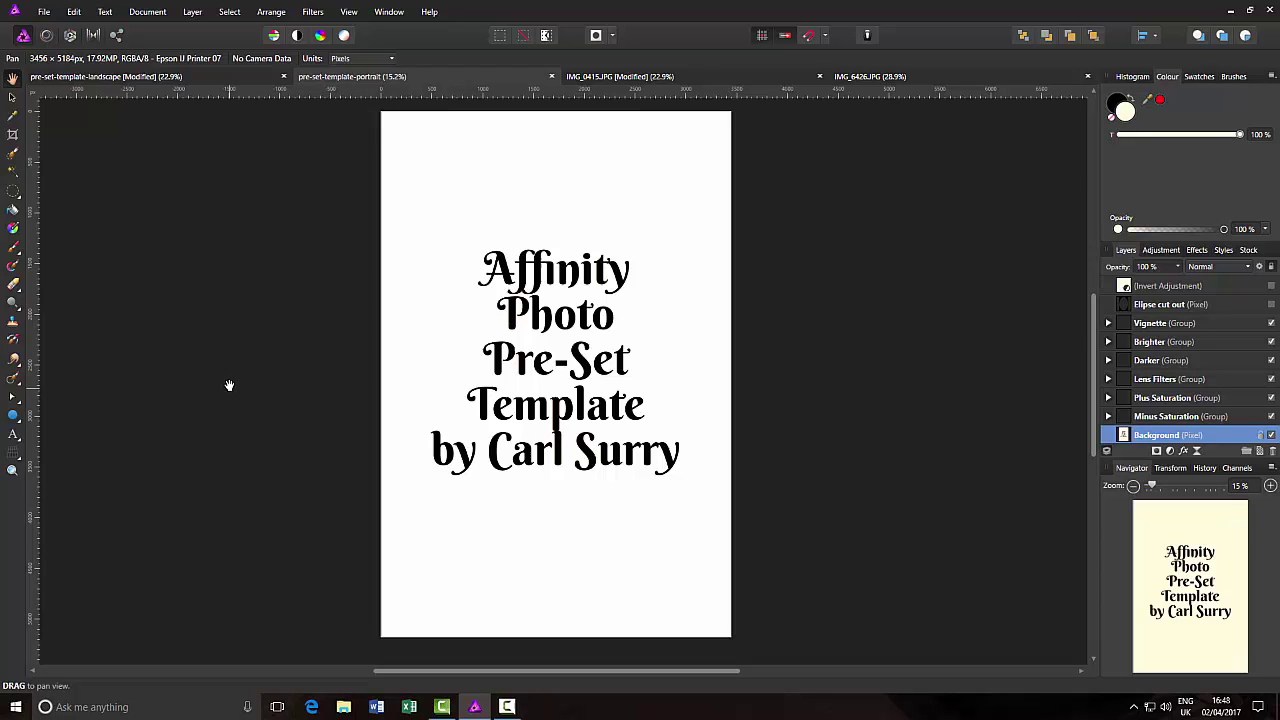
click(229, 80)
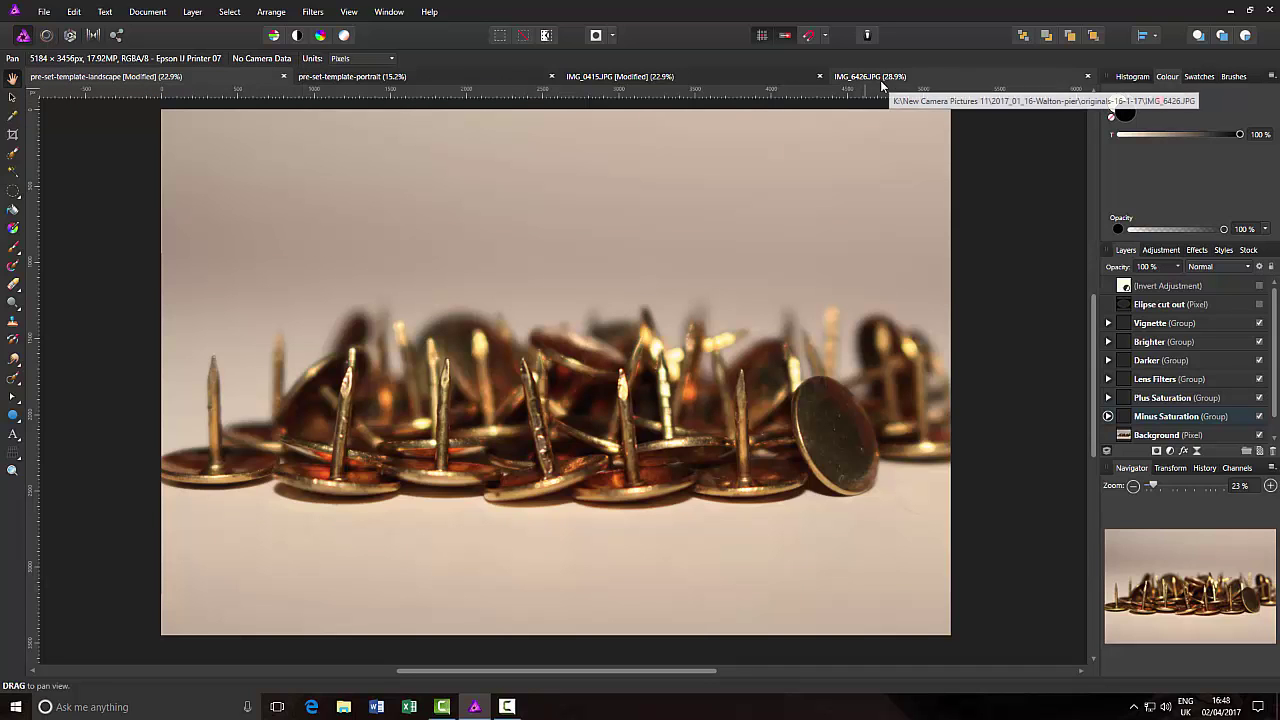
click(918, 79)
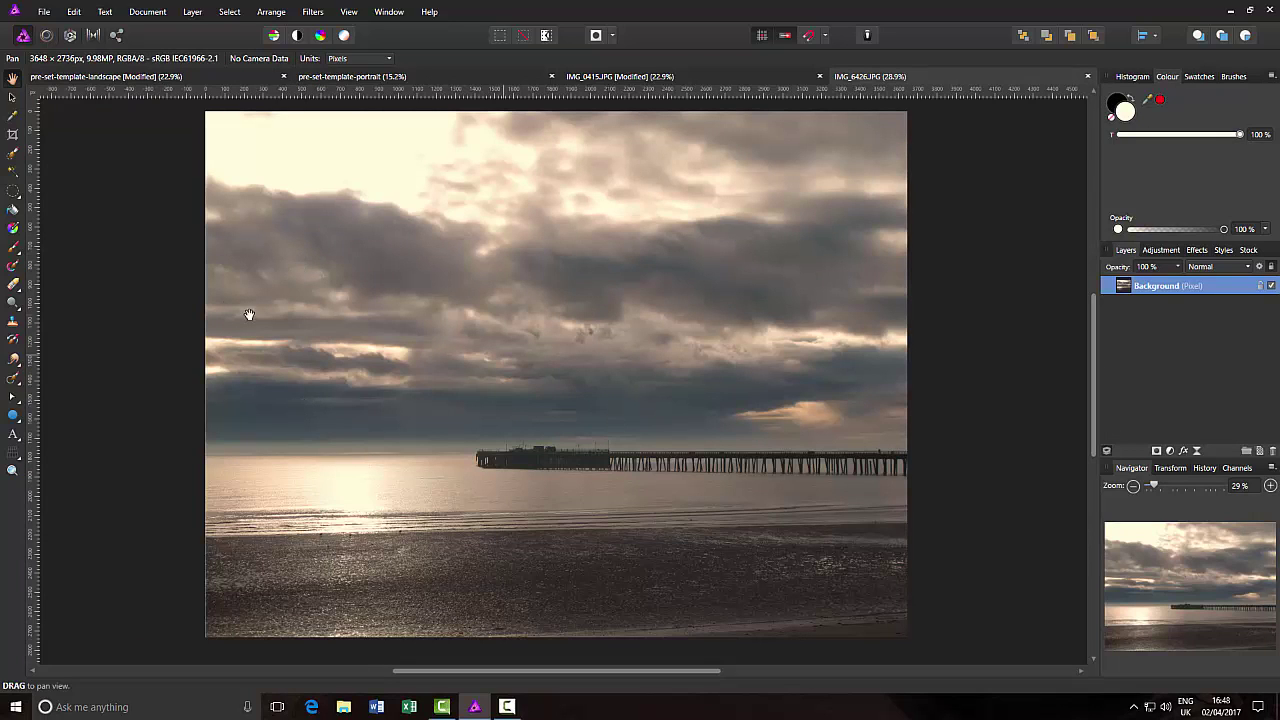
Create a new transparent-background document 3648 px wide by 2736 px high
click(44, 12)
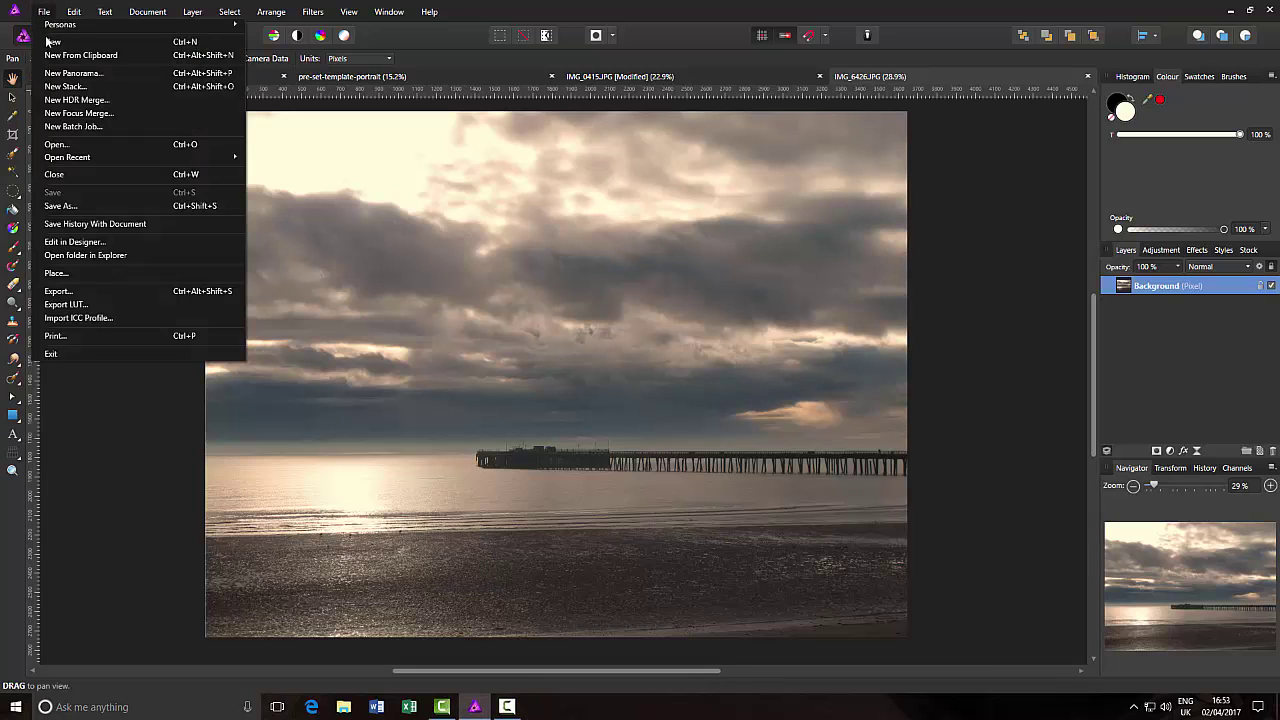
click(77, 45)
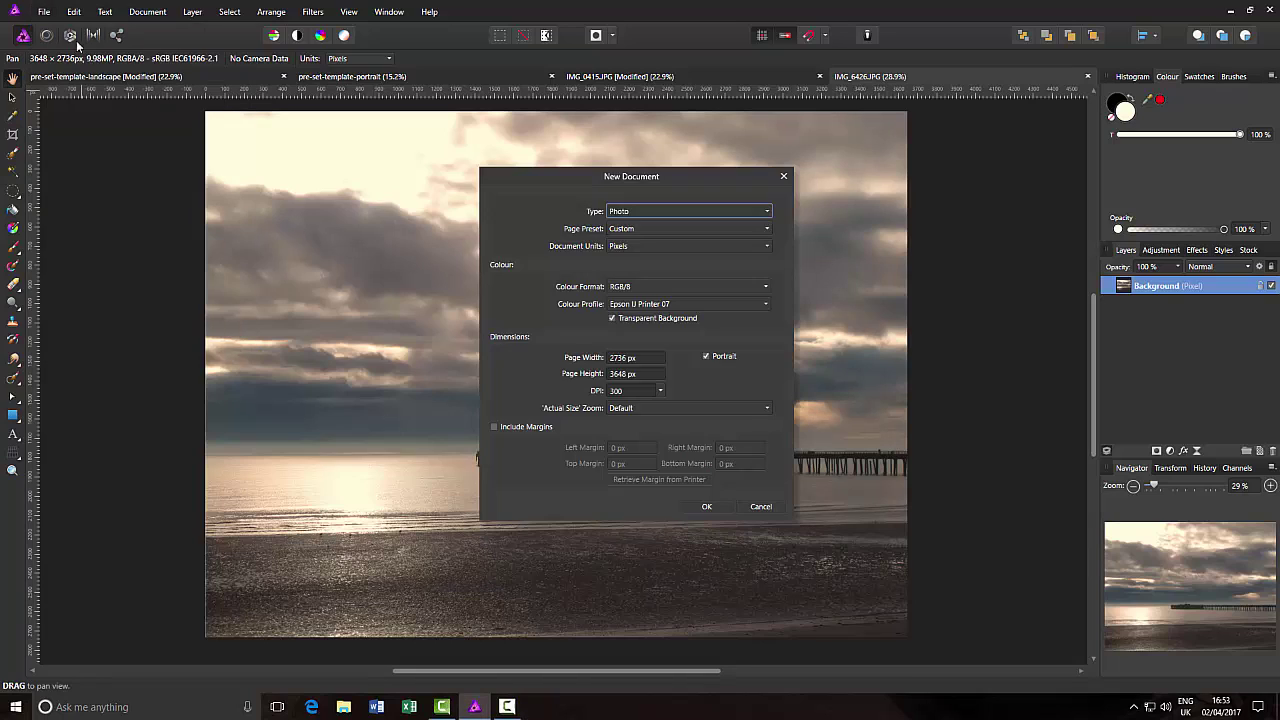
click(610, 362)
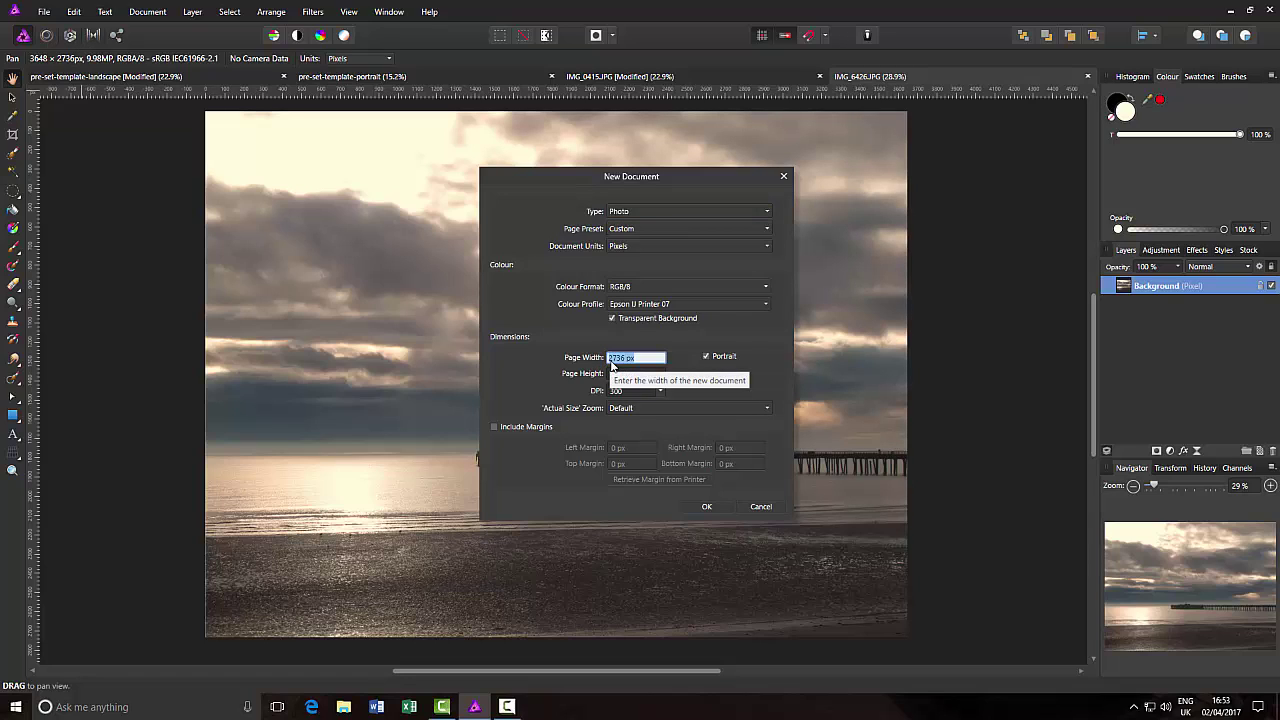
text(364)
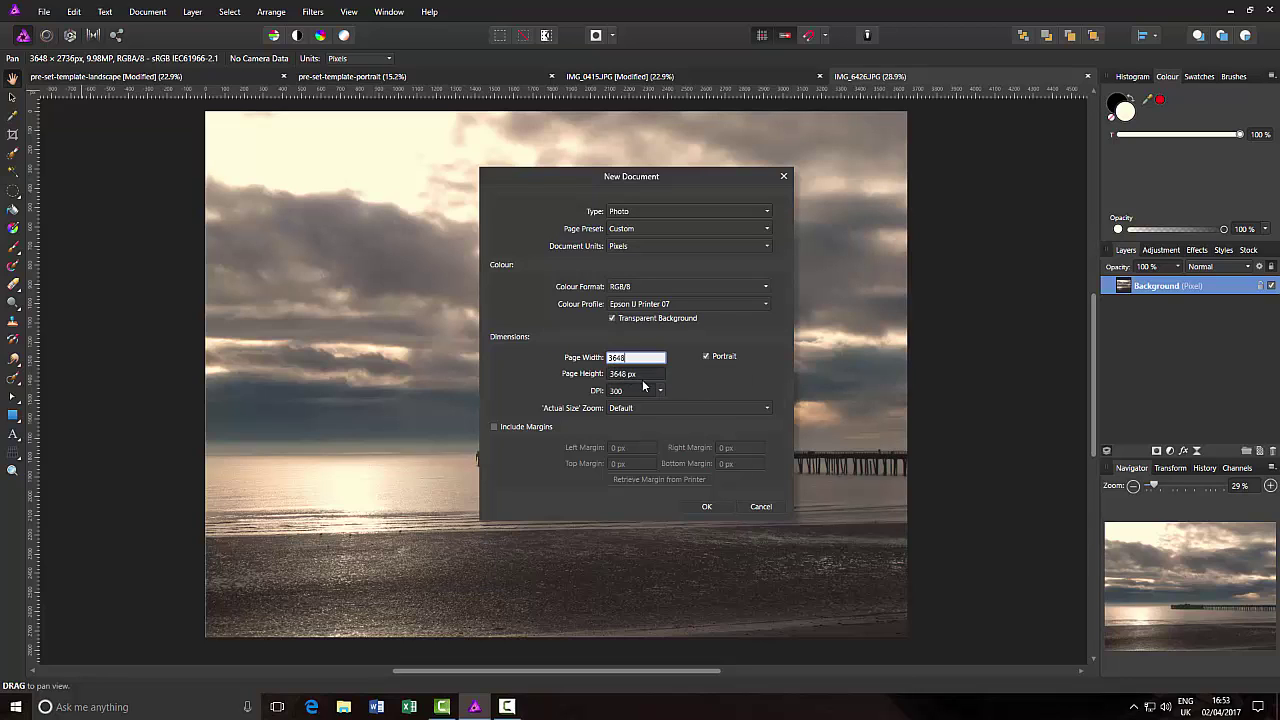
text(8)
key(Tab)
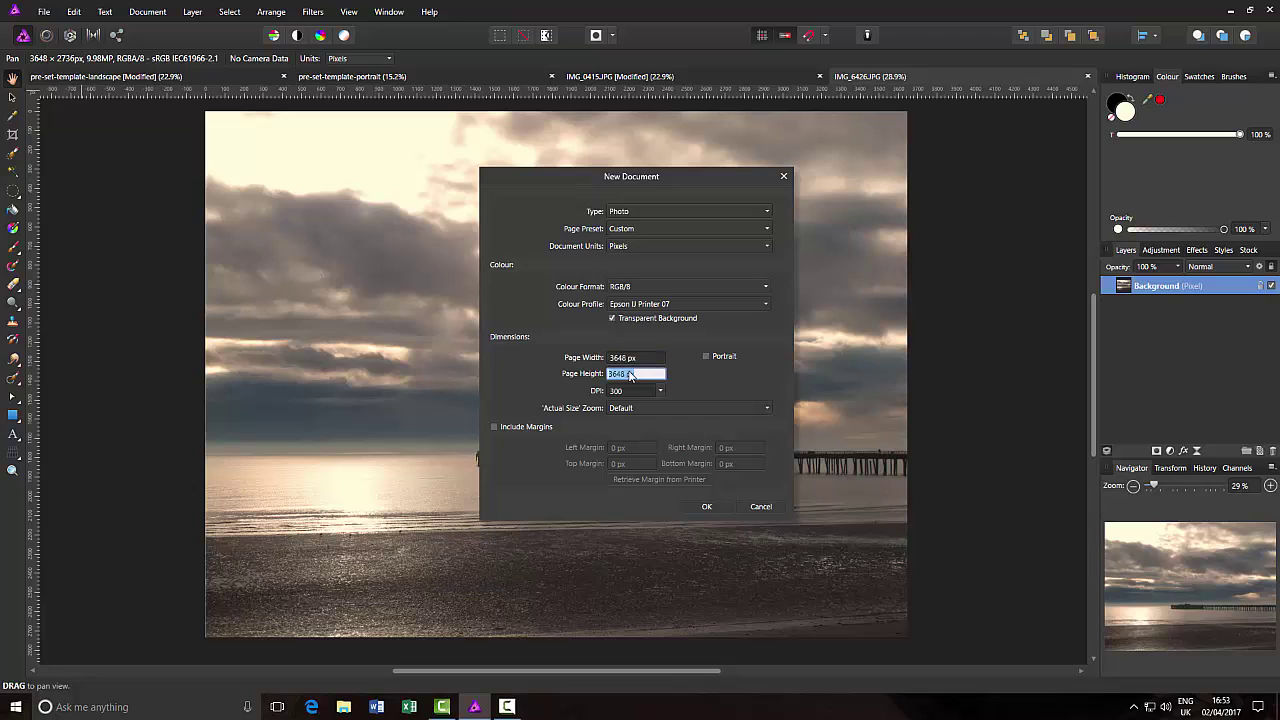
text(2736)
click(707, 507)
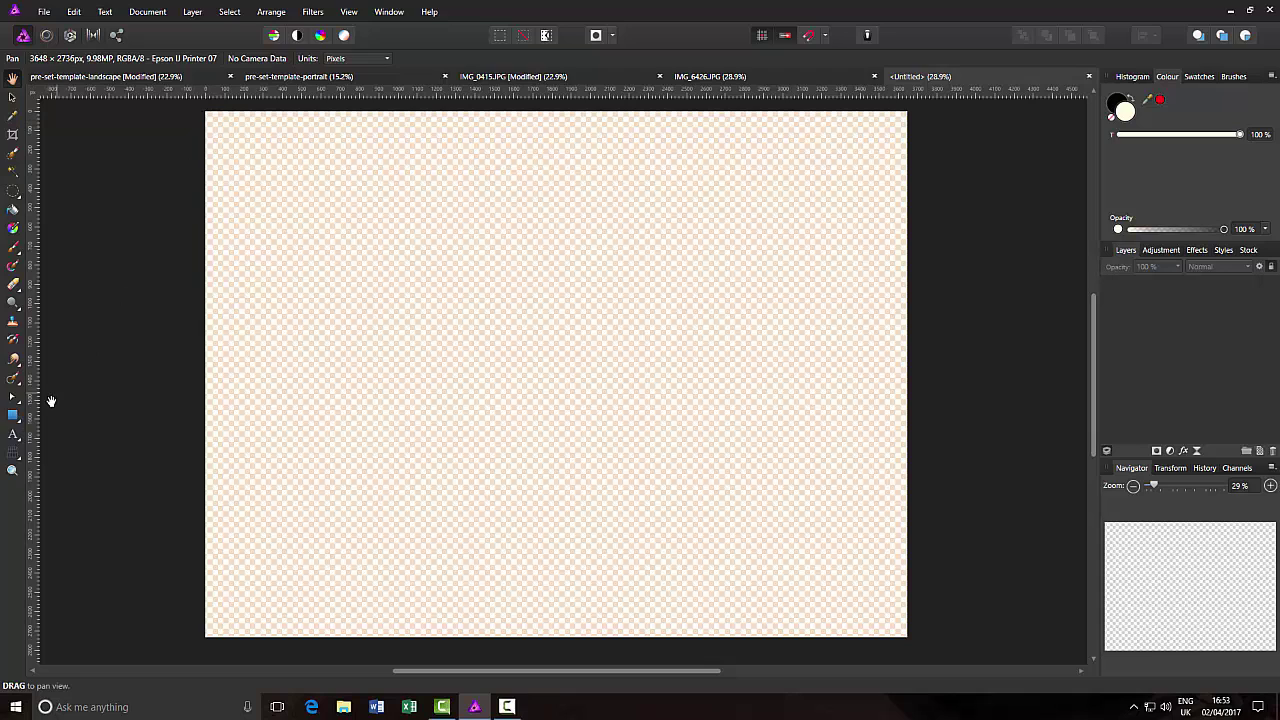
Draw a white rectangle covering the entire Untitled canvas and deselect it
click(13, 416)
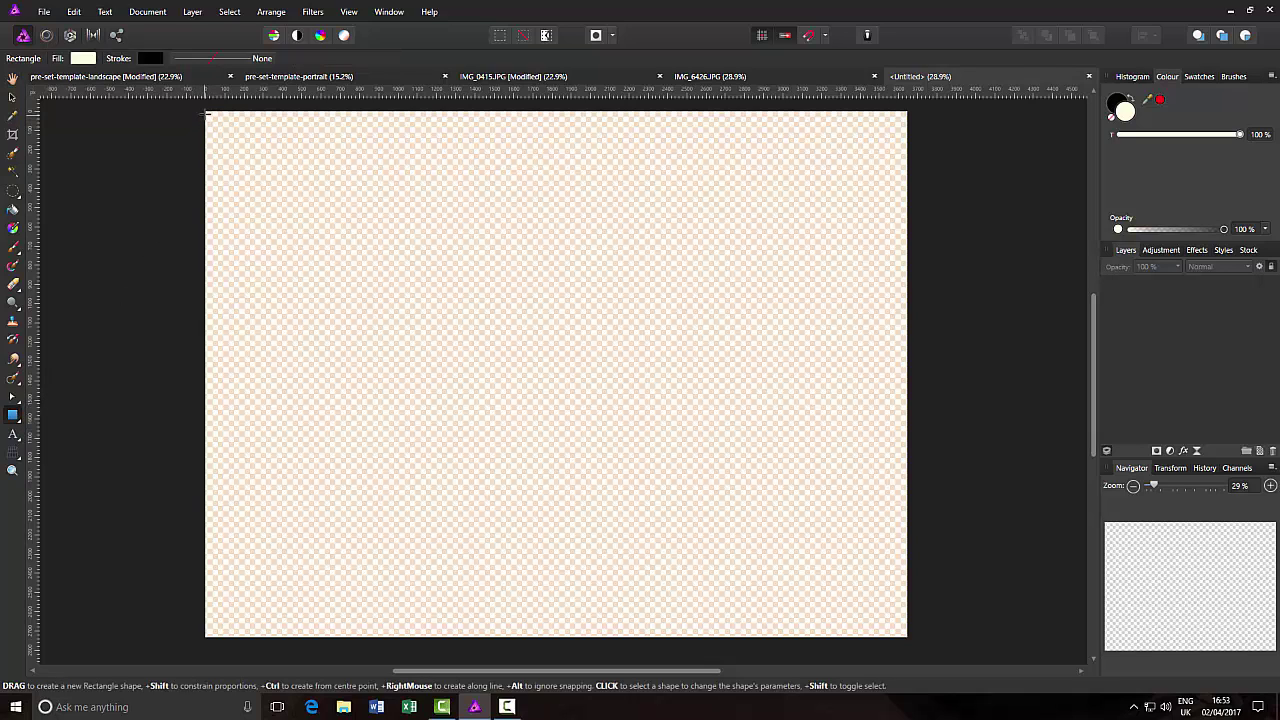
drag(206, 111, 911, 640)
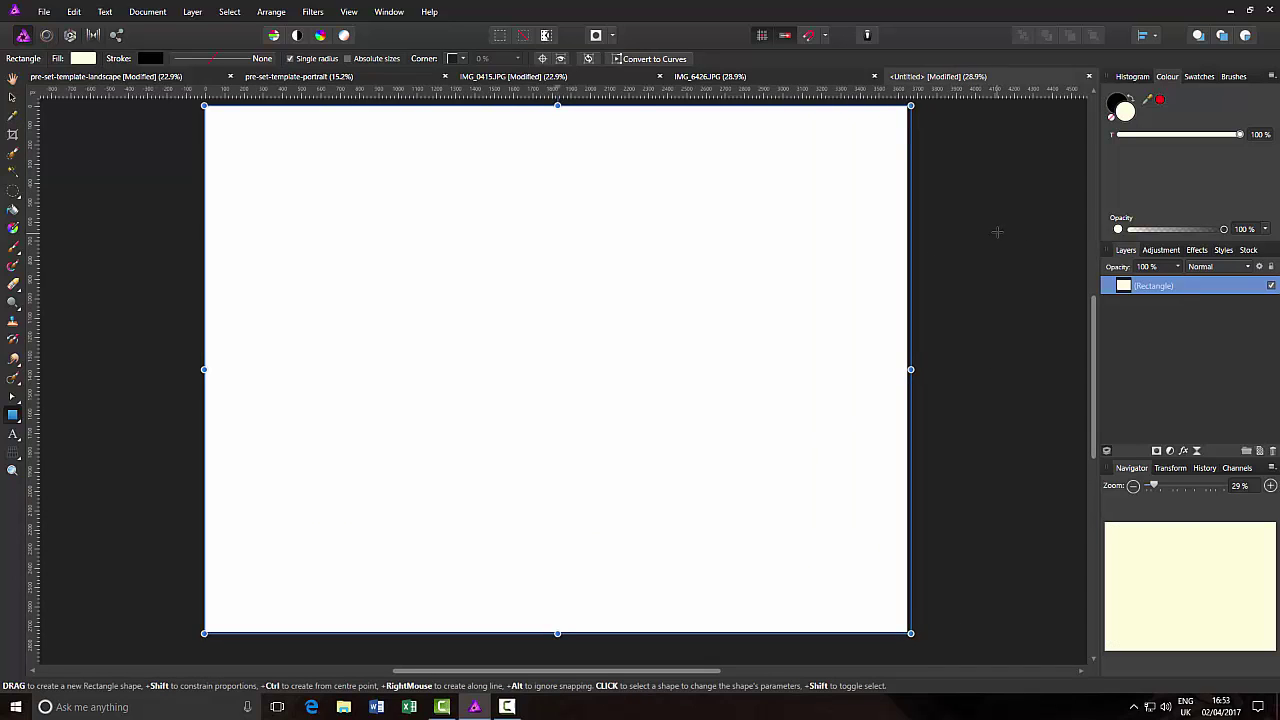
click(997, 232)
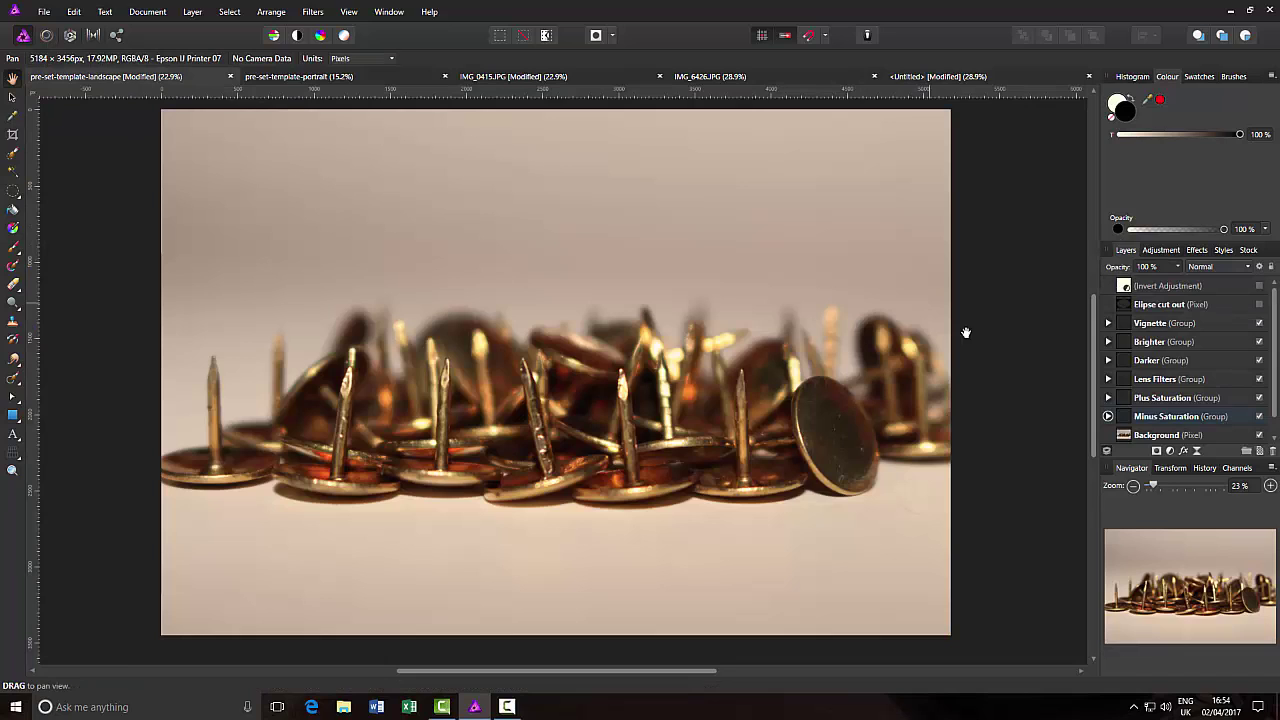
Copy the Minus Saturation group into the Untitled document above its Rectangle layer
scroll(1276, 400, down, 1)
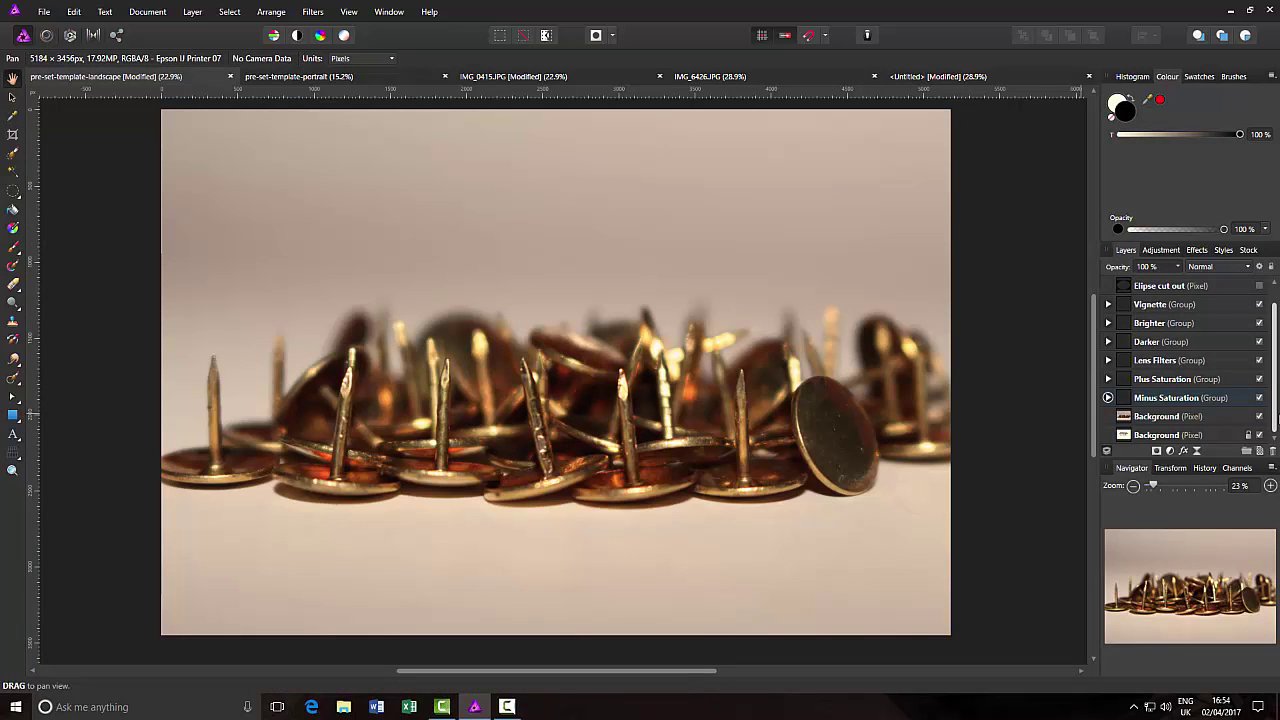
click(1161, 400)
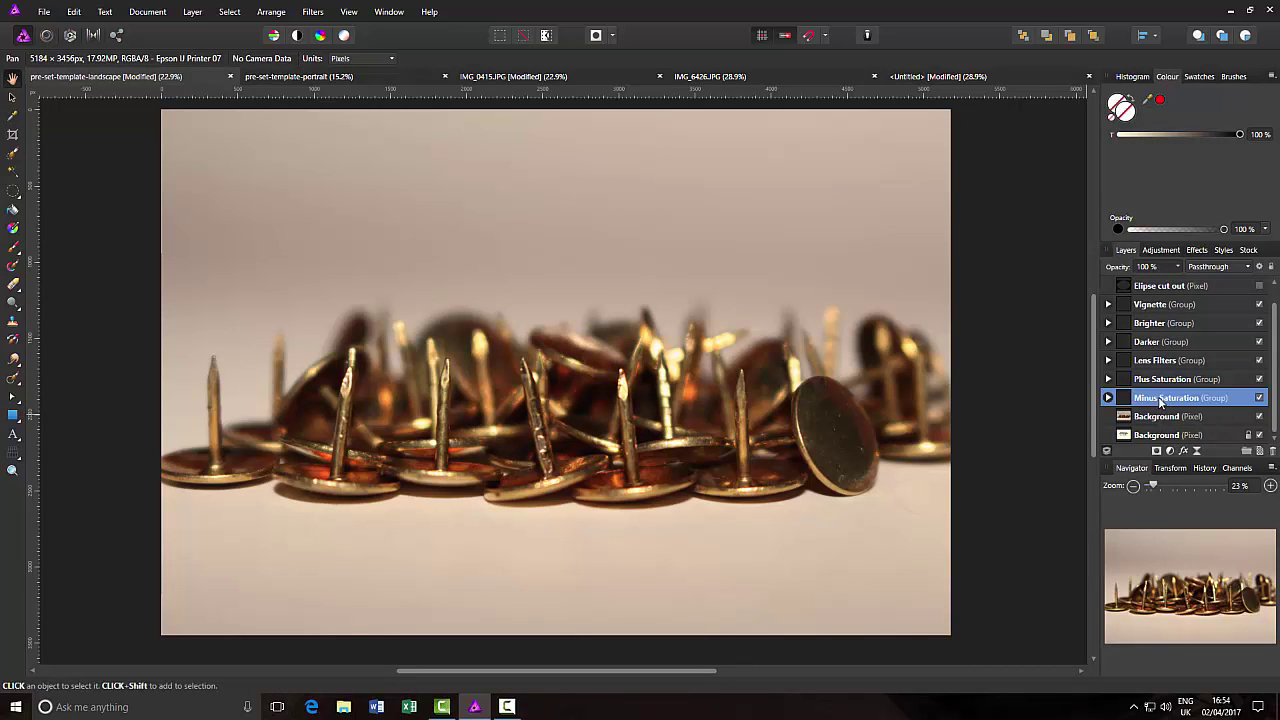
right_click(1161, 402)
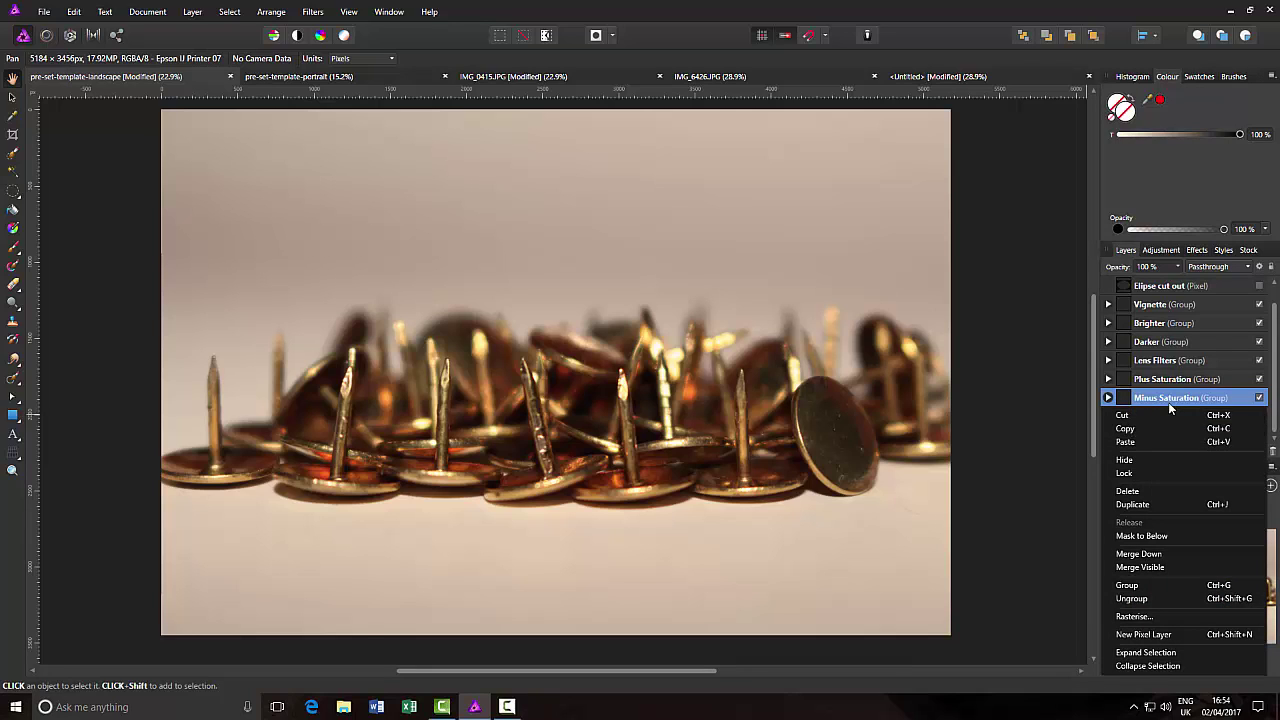
click(1126, 429)
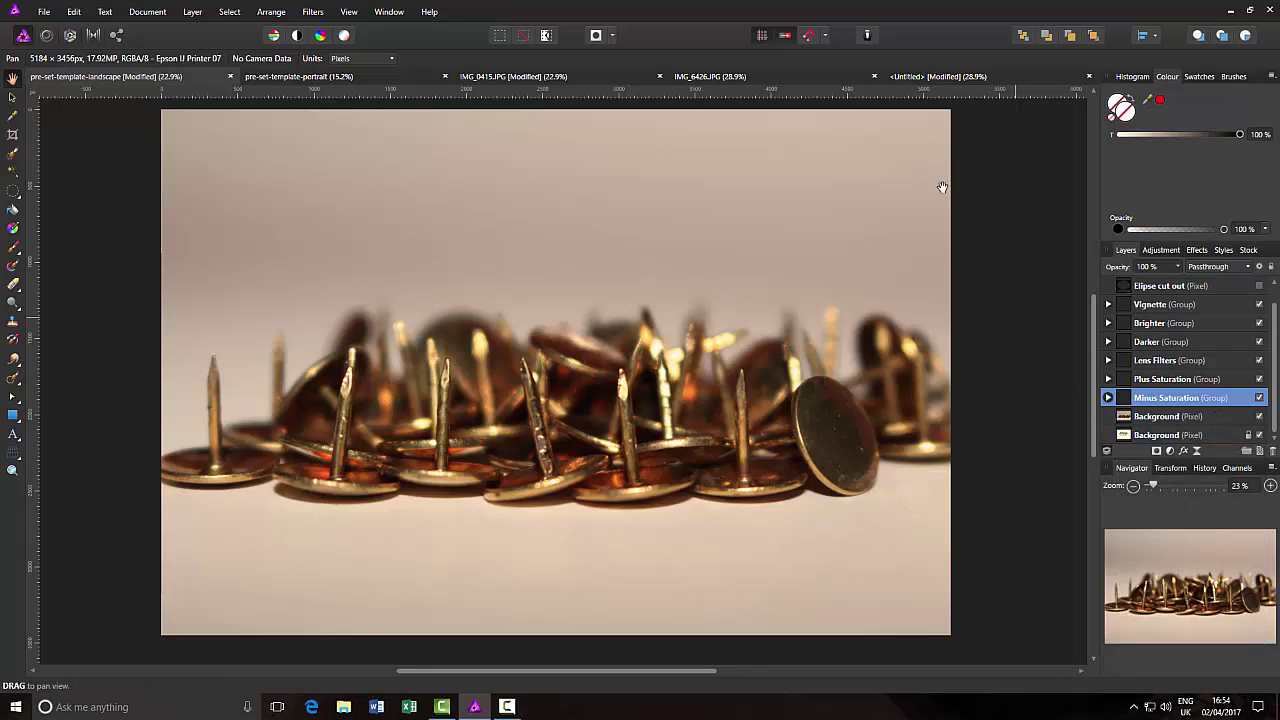
click(927, 79)
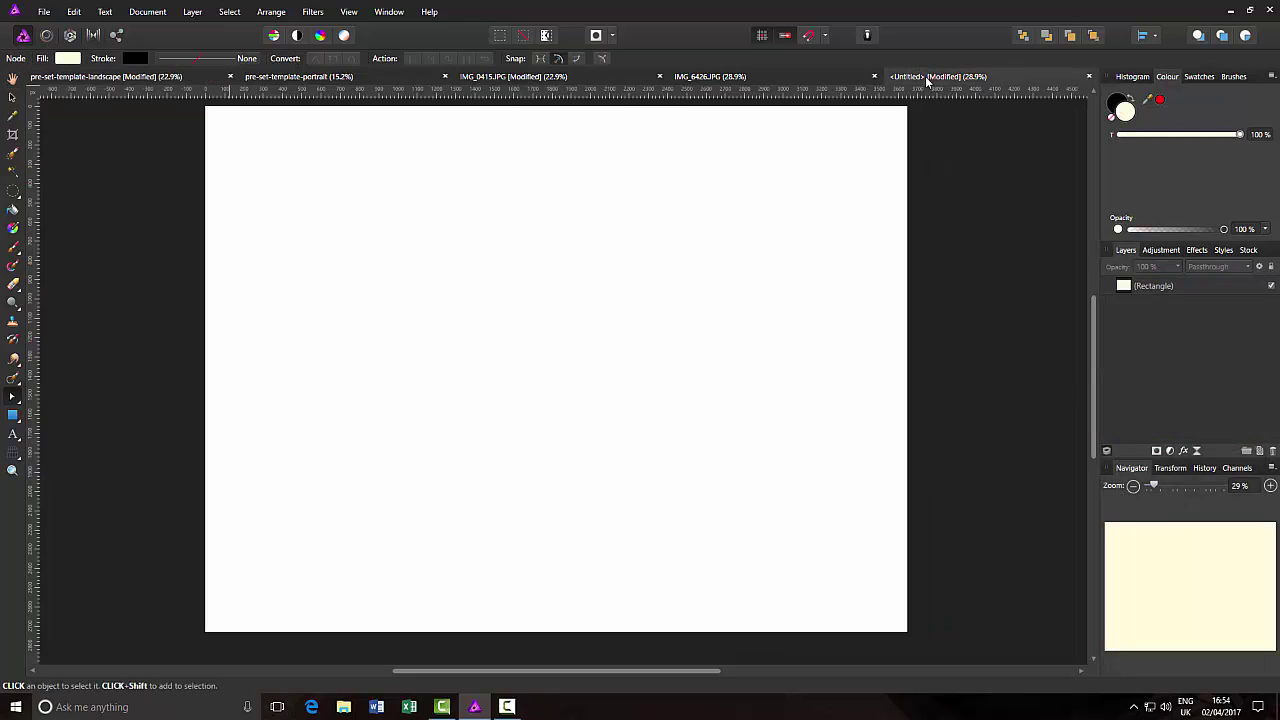
click(1185, 287)
right_click(1185, 287)
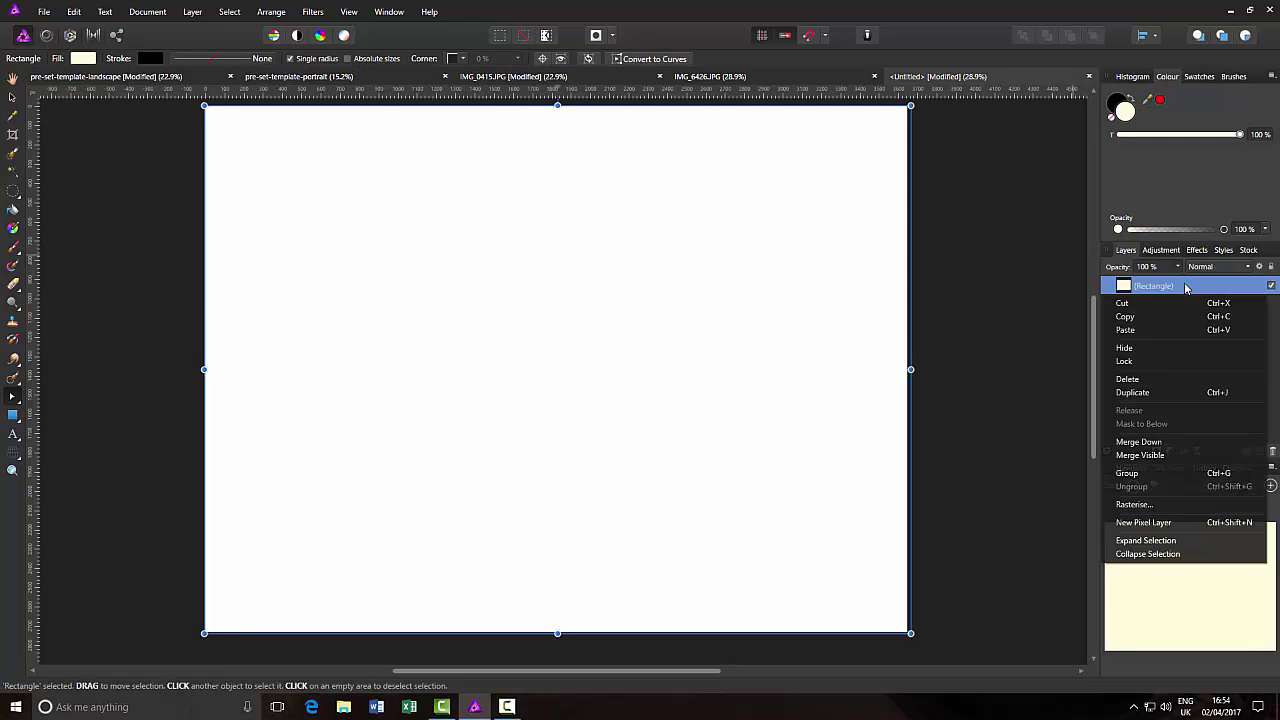
click(1126, 330)
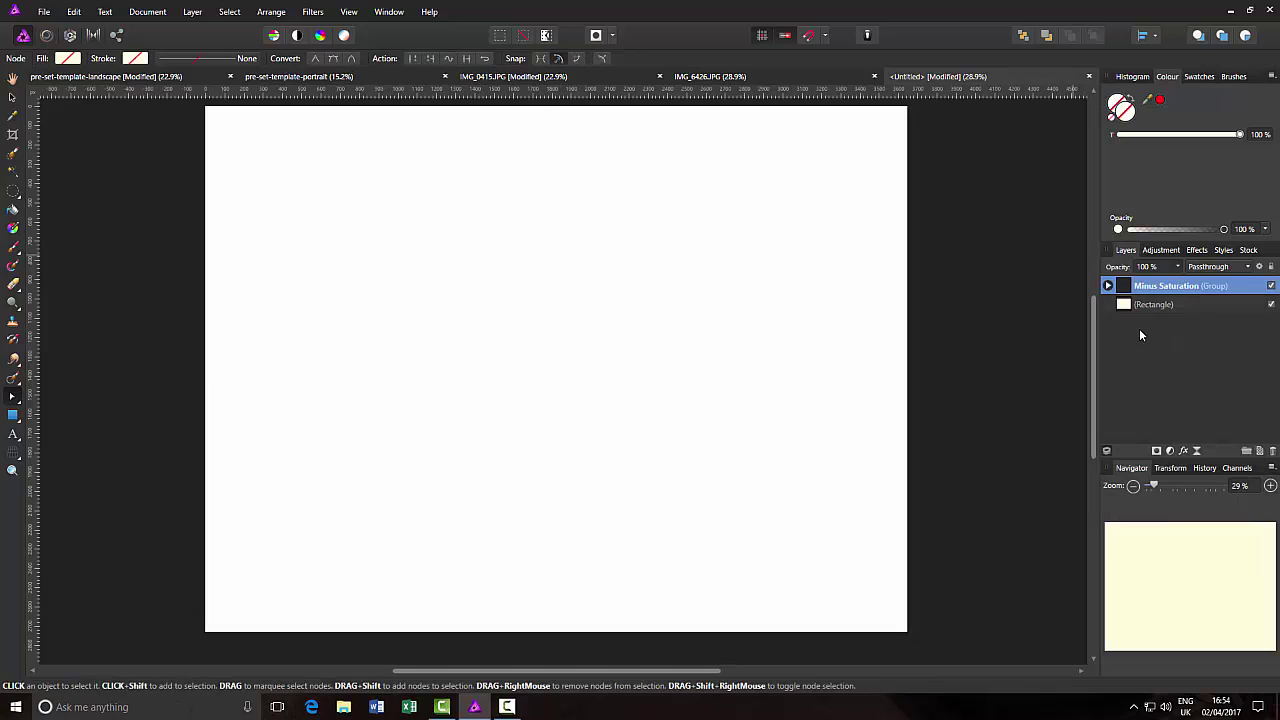
Copy the Plus Saturation group from the landscape template into the Untitled document
click(176, 80)
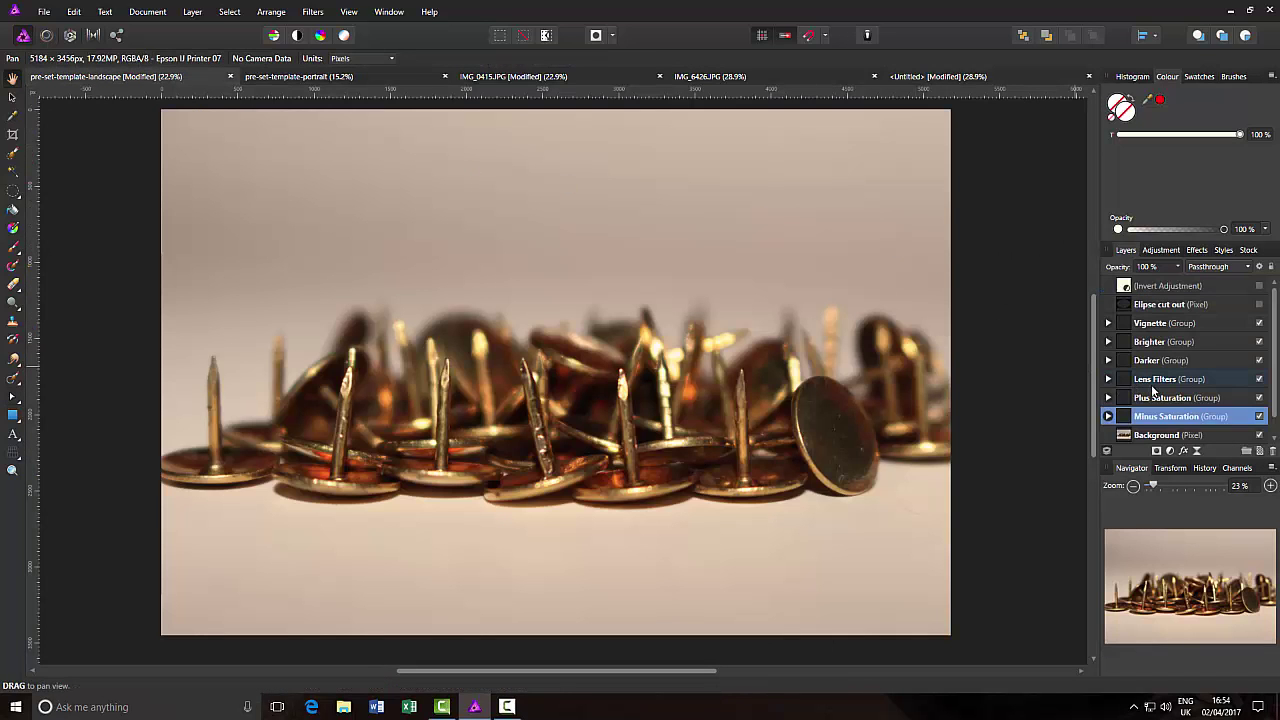
click(1165, 397)
right_click(1167, 400)
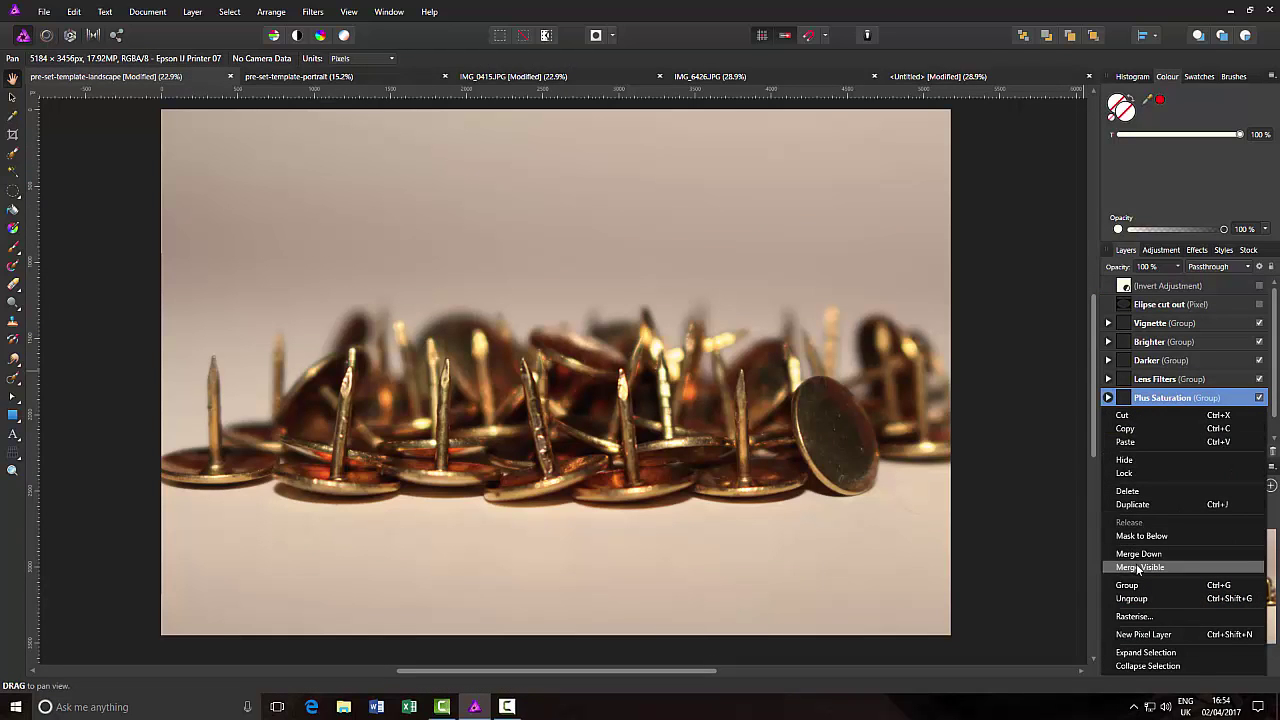
click(1125, 428)
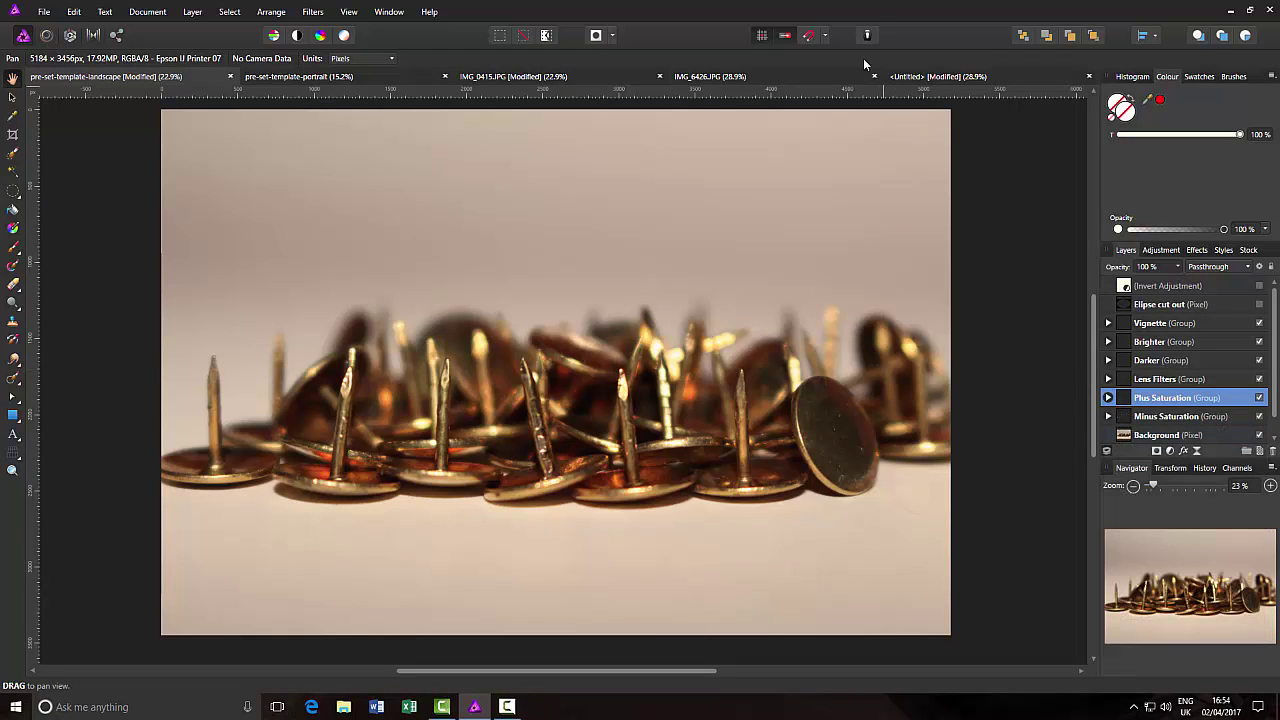
click(949, 82)
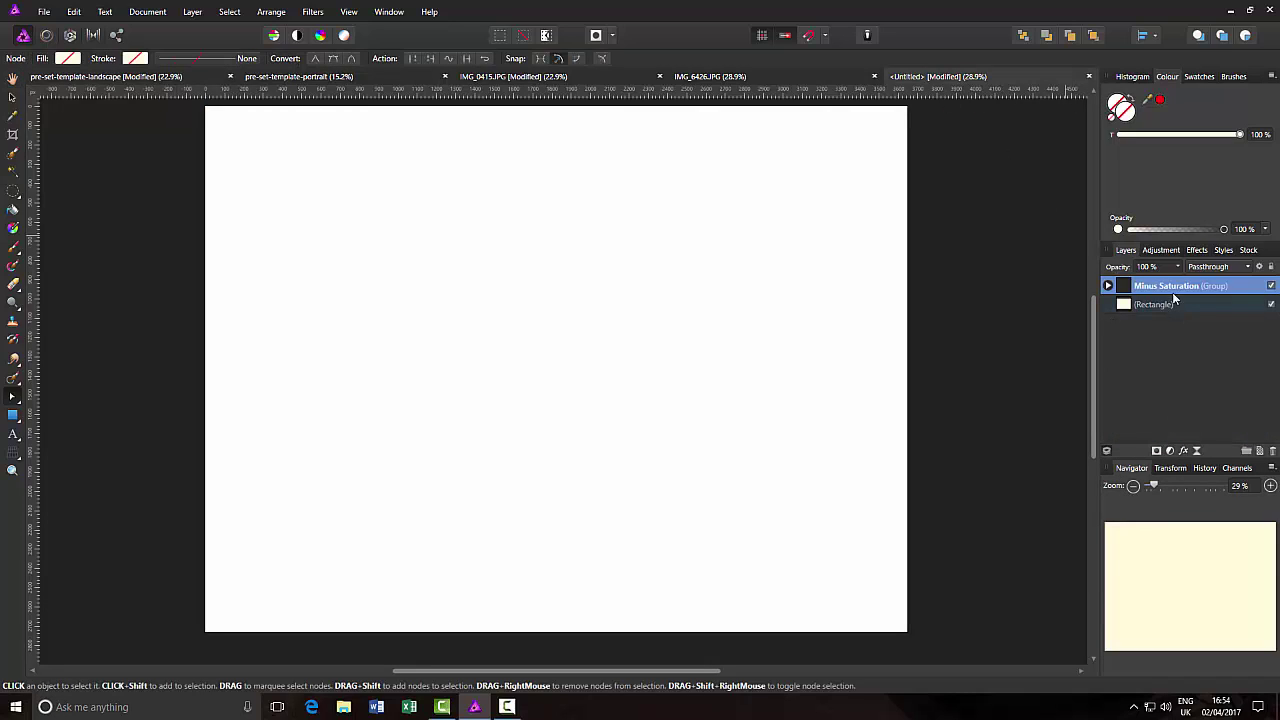
right_click(1180, 285)
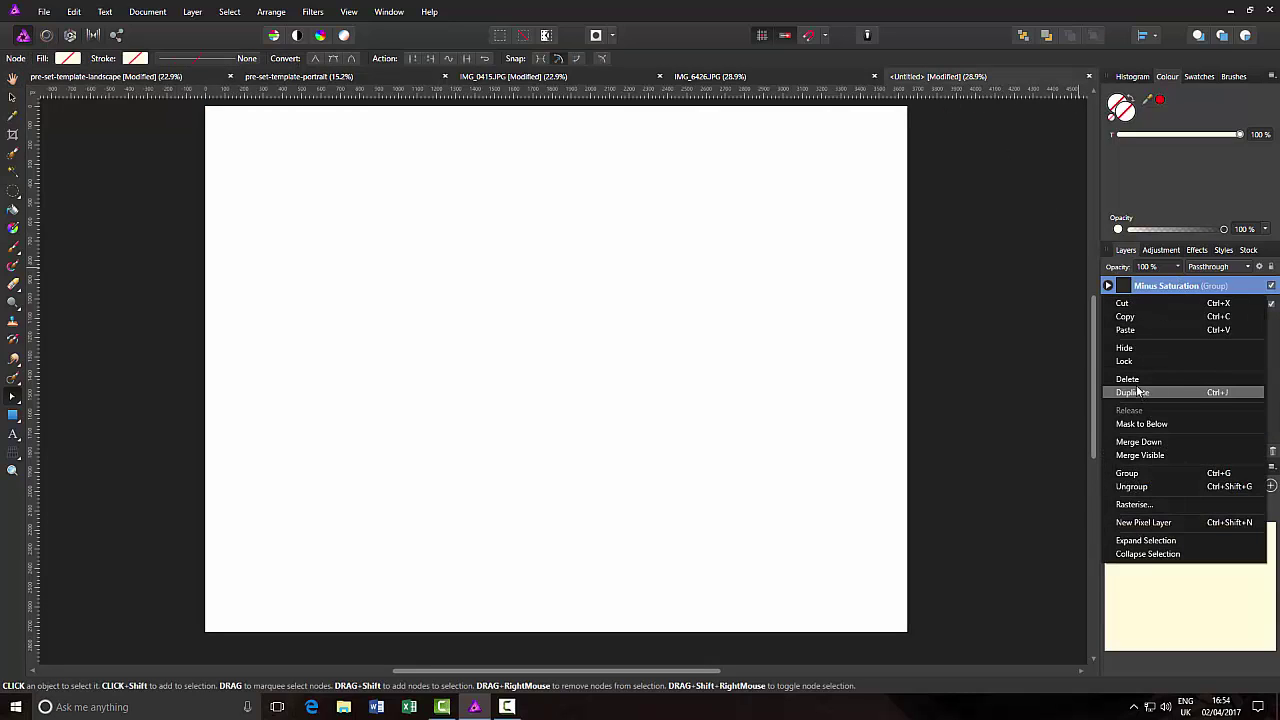
click(1126, 330)
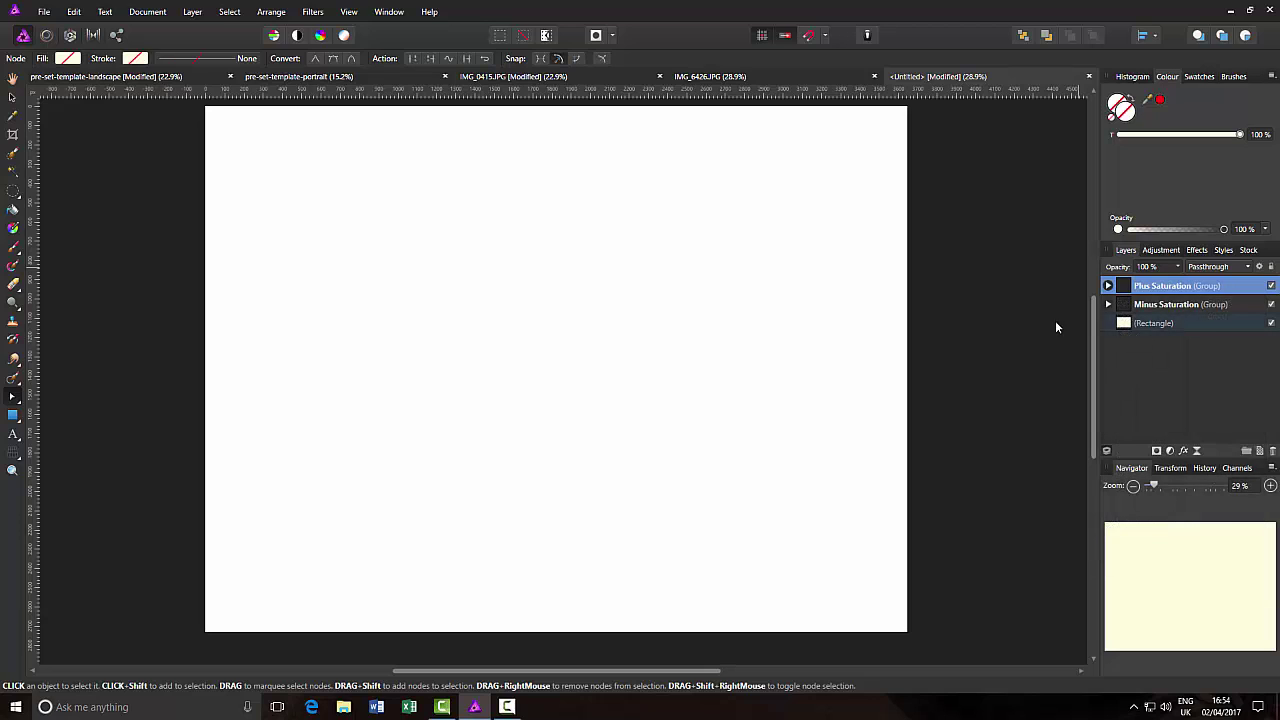
Copy the Lens Filters group into the top of the Untitled document's layer stack
click(196, 78)
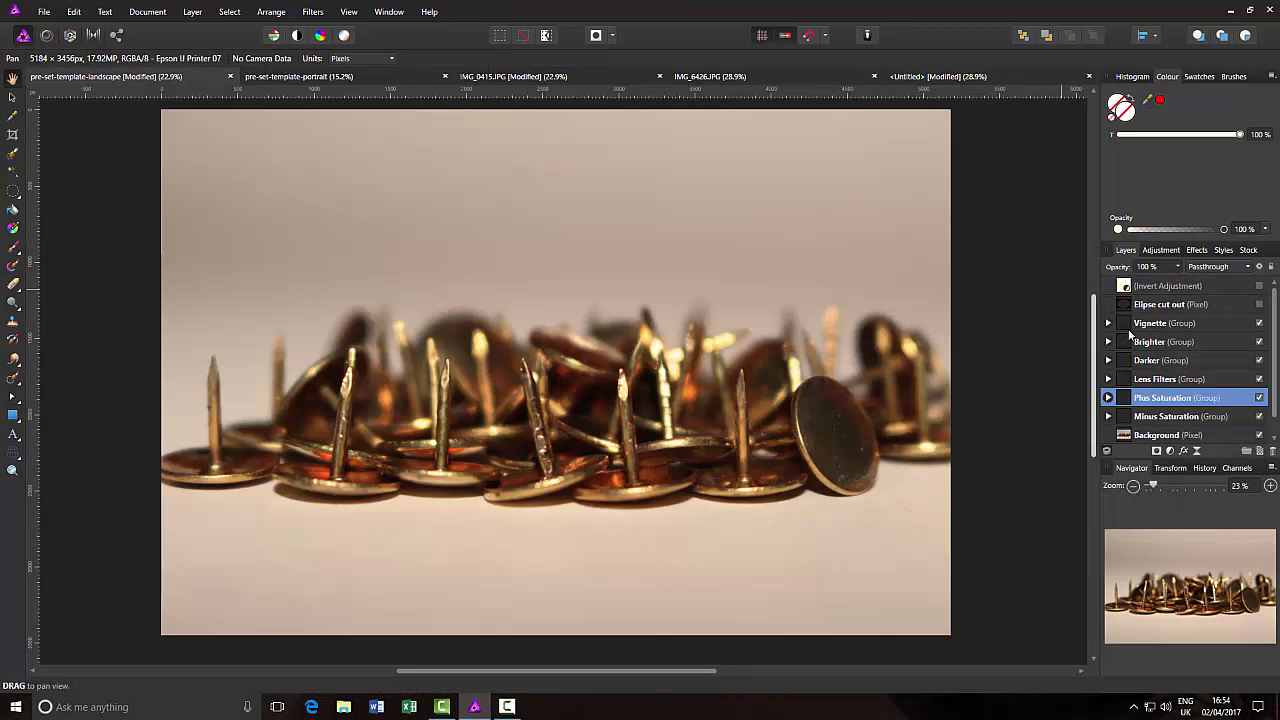
click(1195, 379)
right_click(1193, 380)
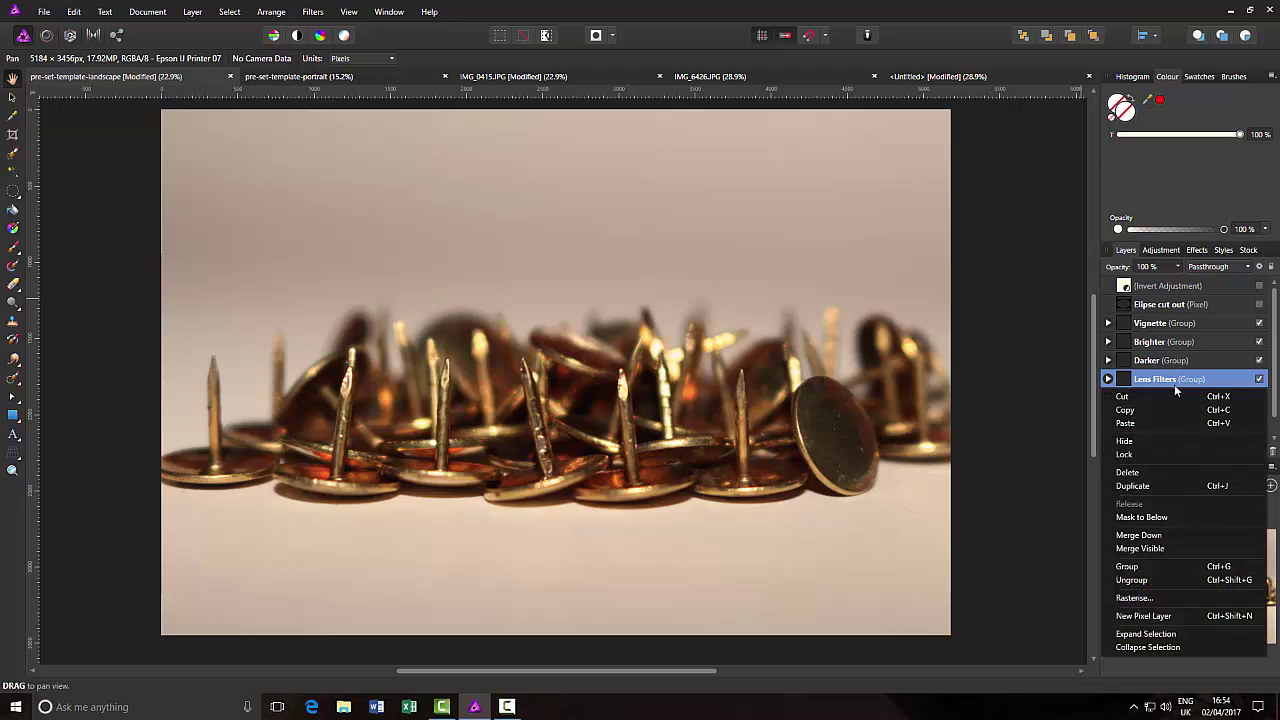
click(1138, 411)
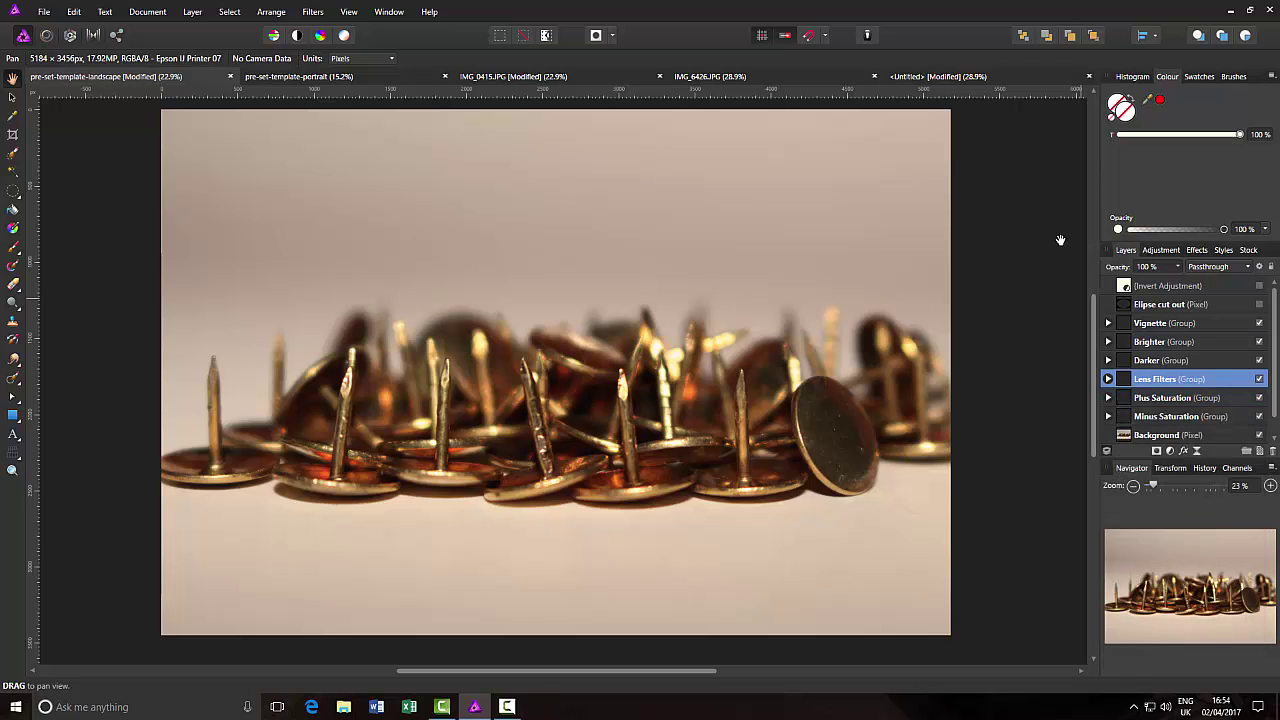
click(932, 80)
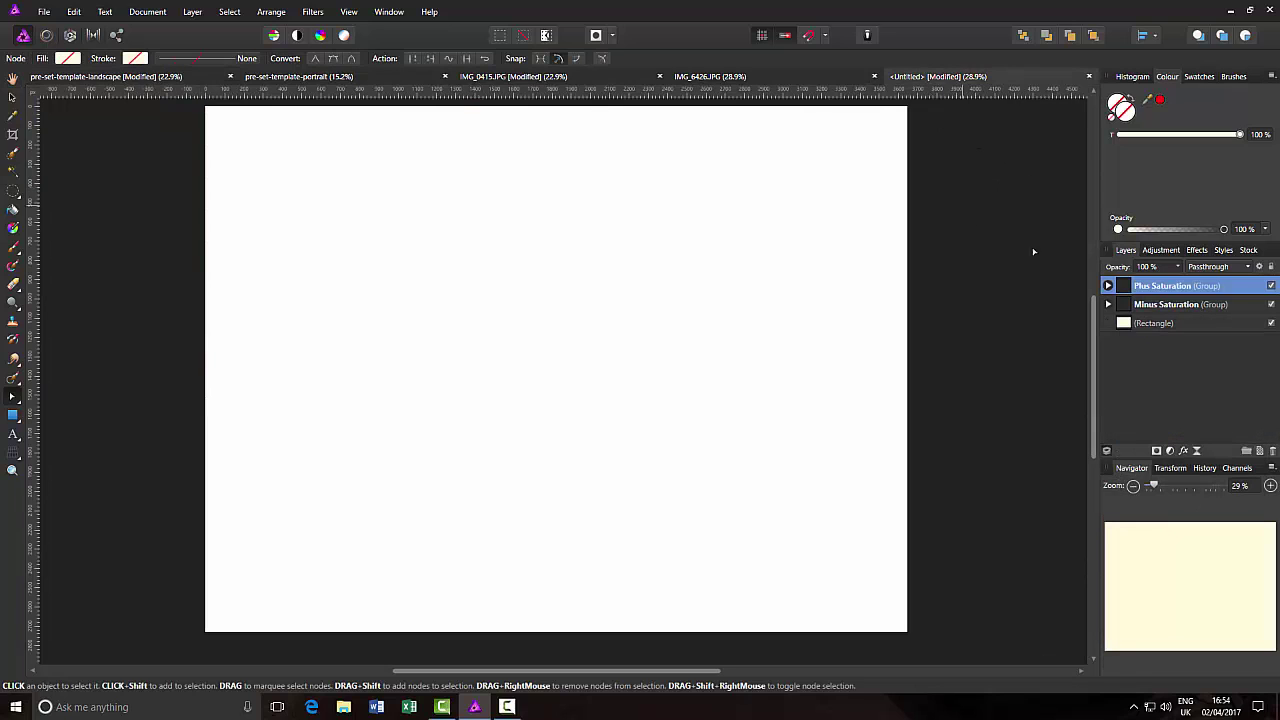
right_click(1181, 290)
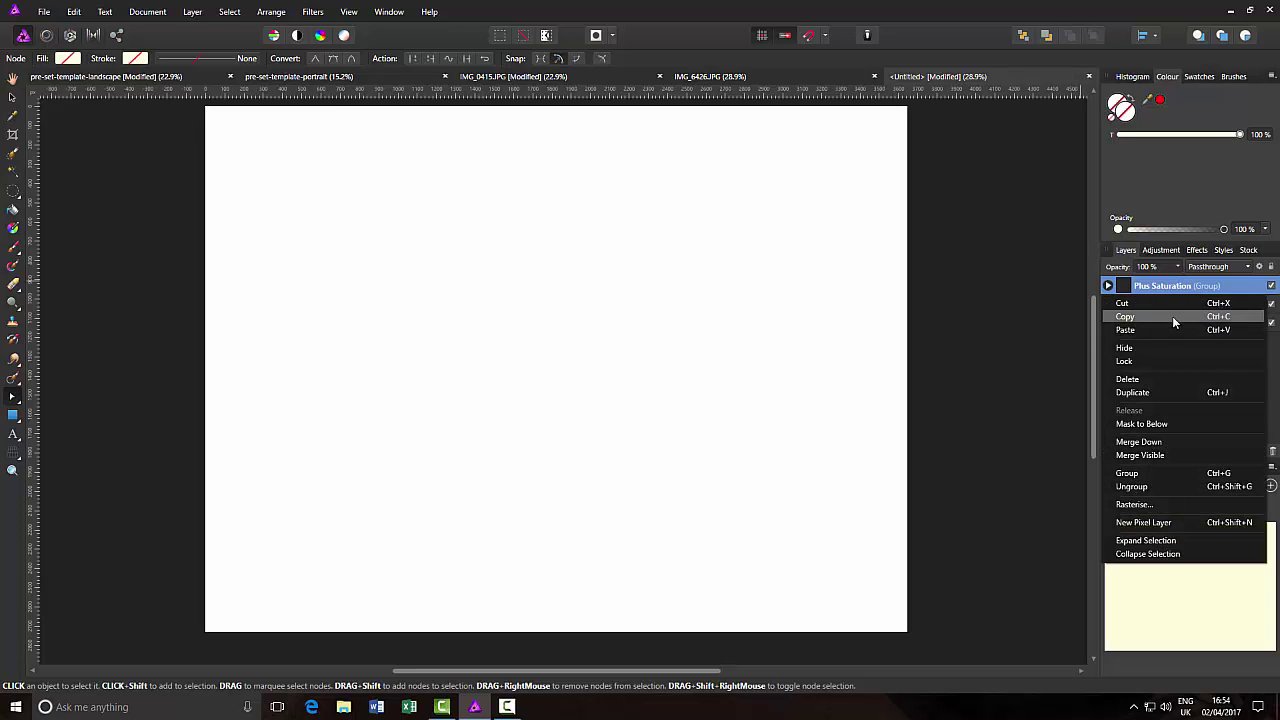
click(1131, 336)
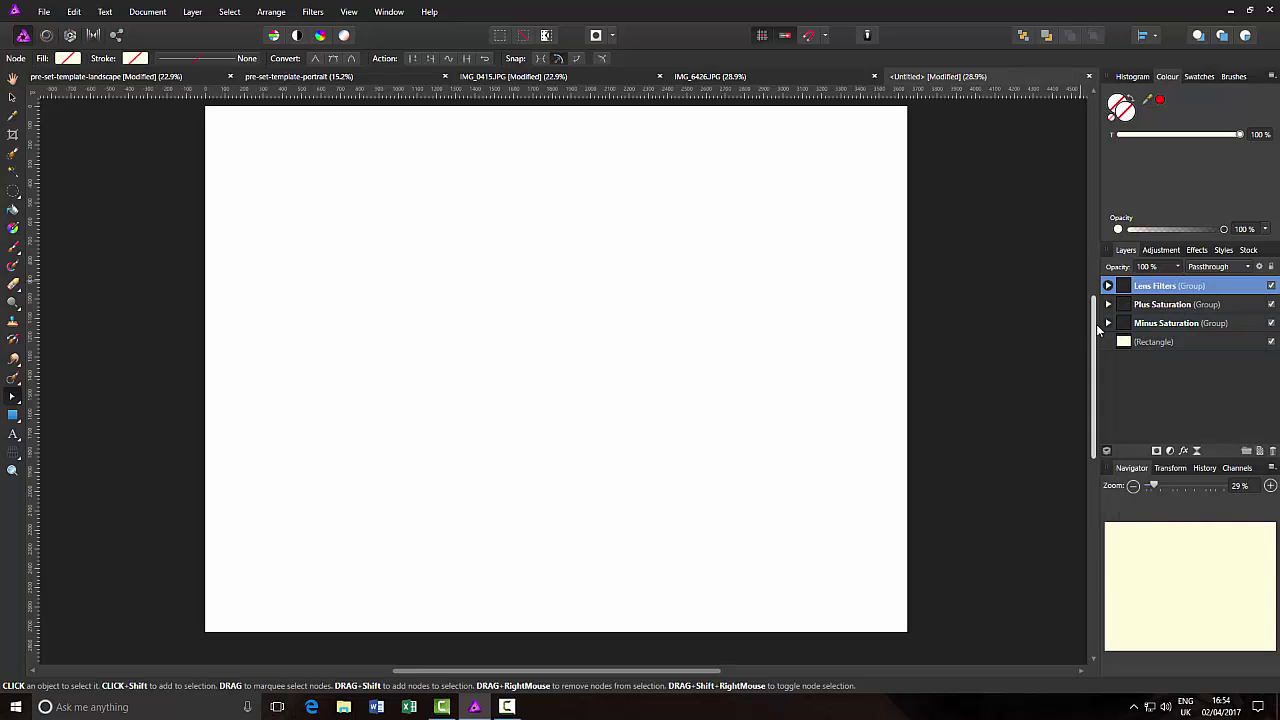
click(180, 77)
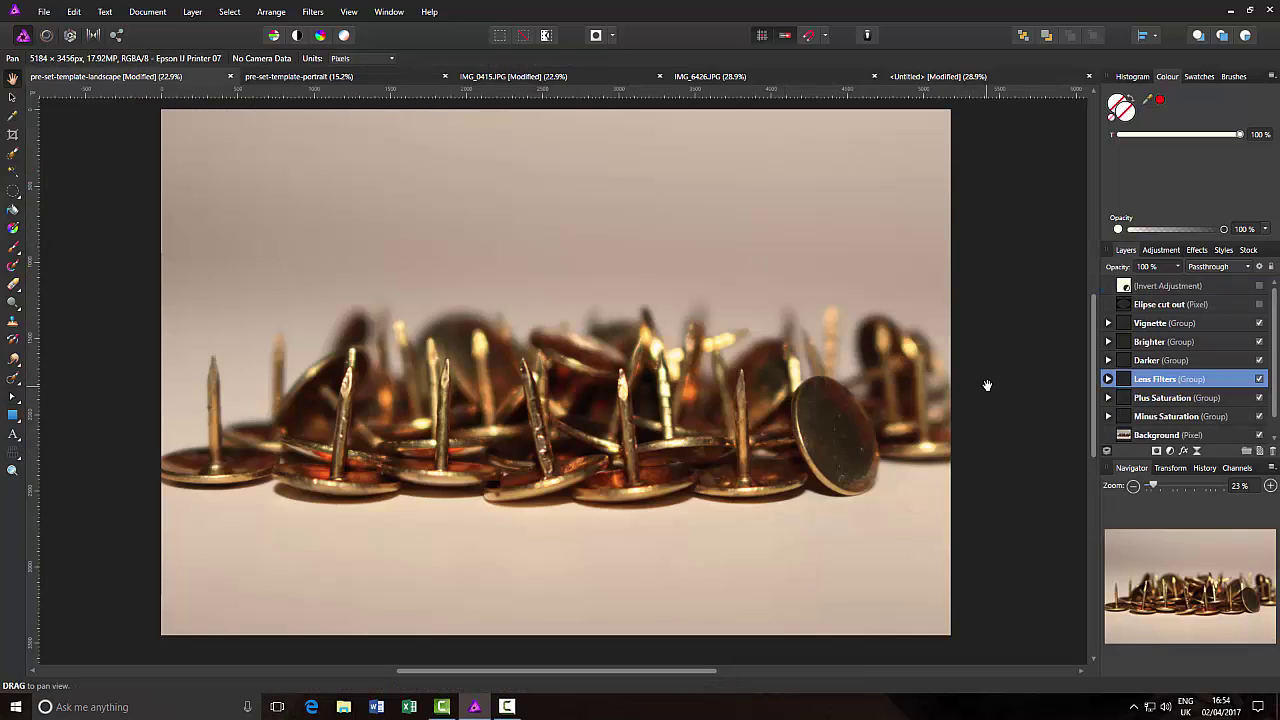
Paste the Darker group from the landscape template into the Untitled document
click(1192, 362)
right_click(1191, 362)
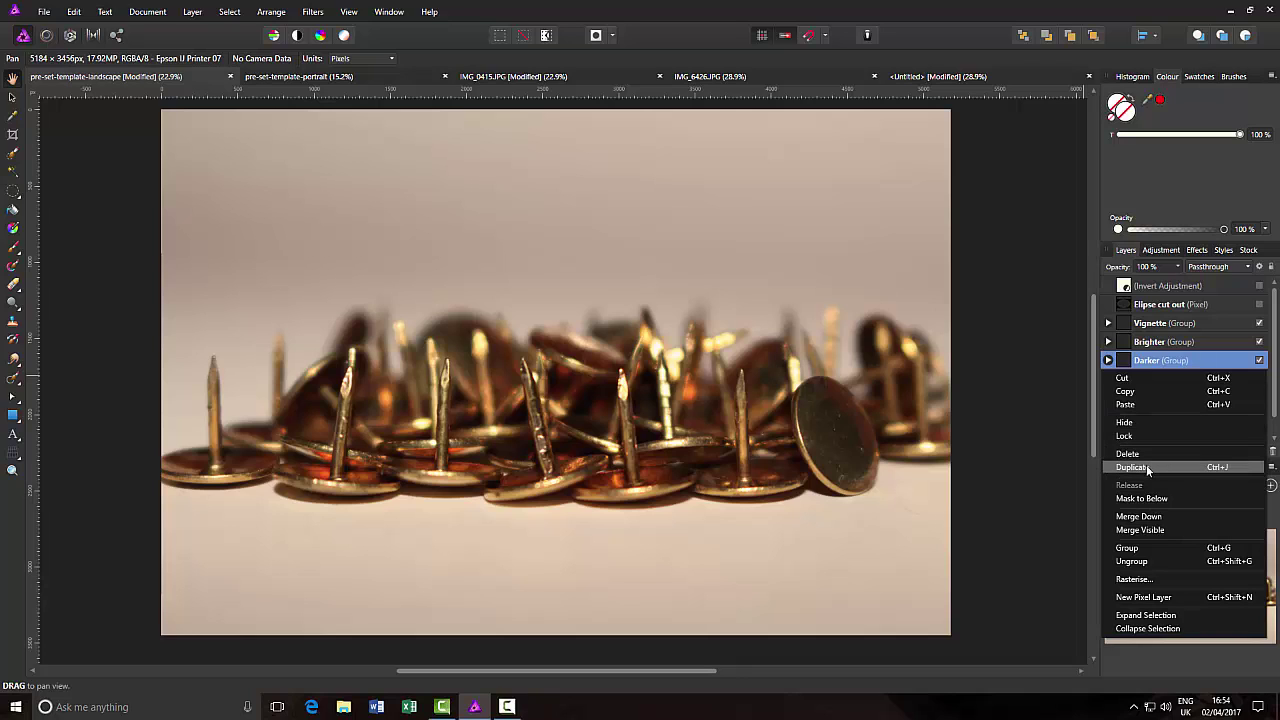
key(Escape)
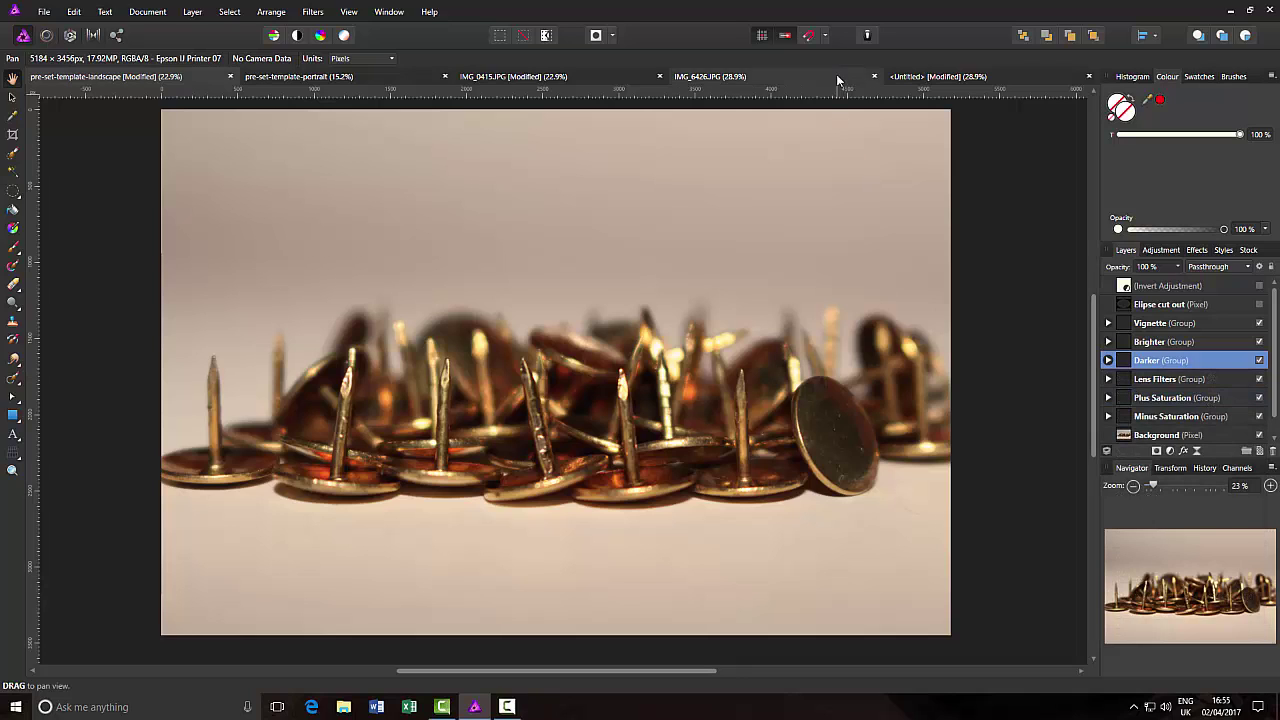
click(945, 76)
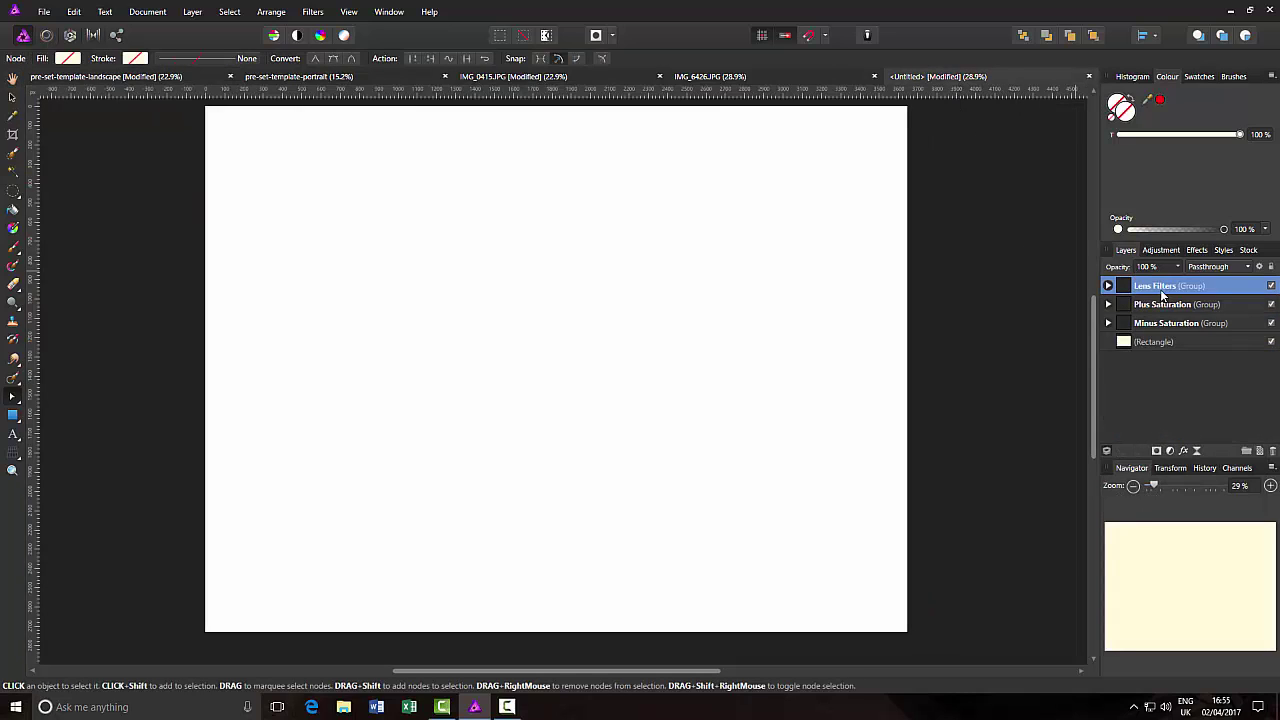
right_click(1161, 292)
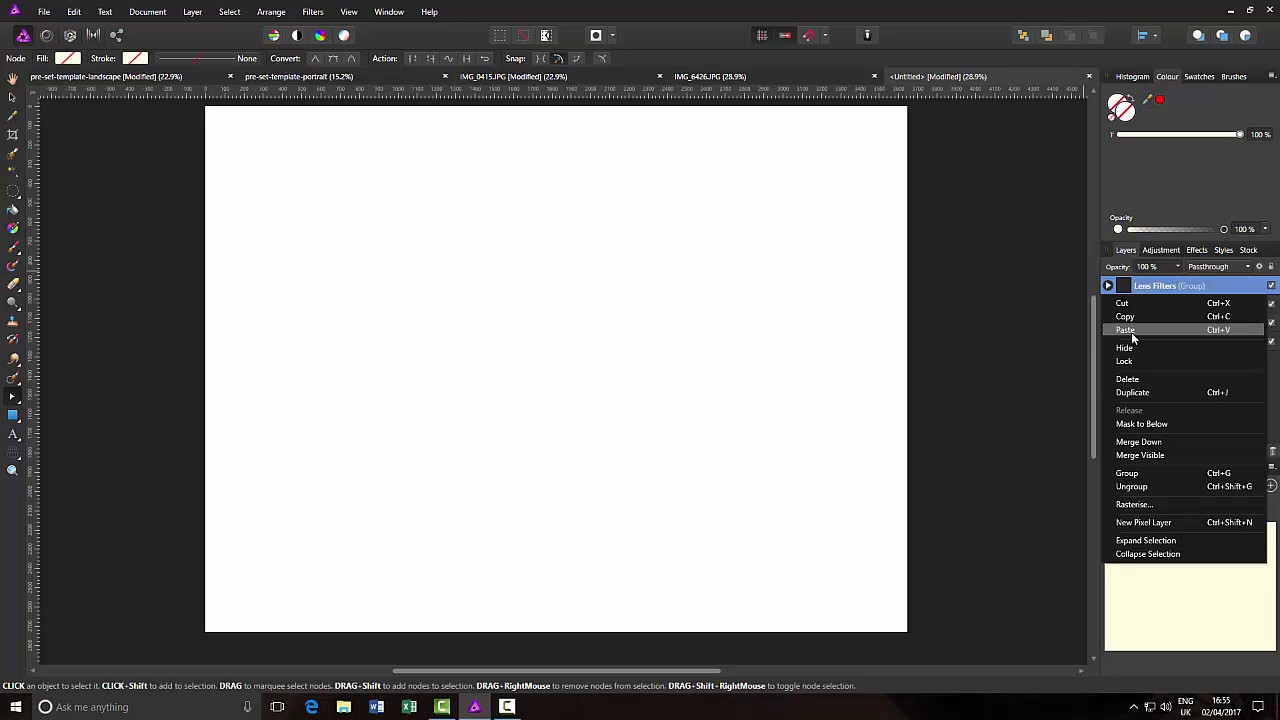
click(1131, 333)
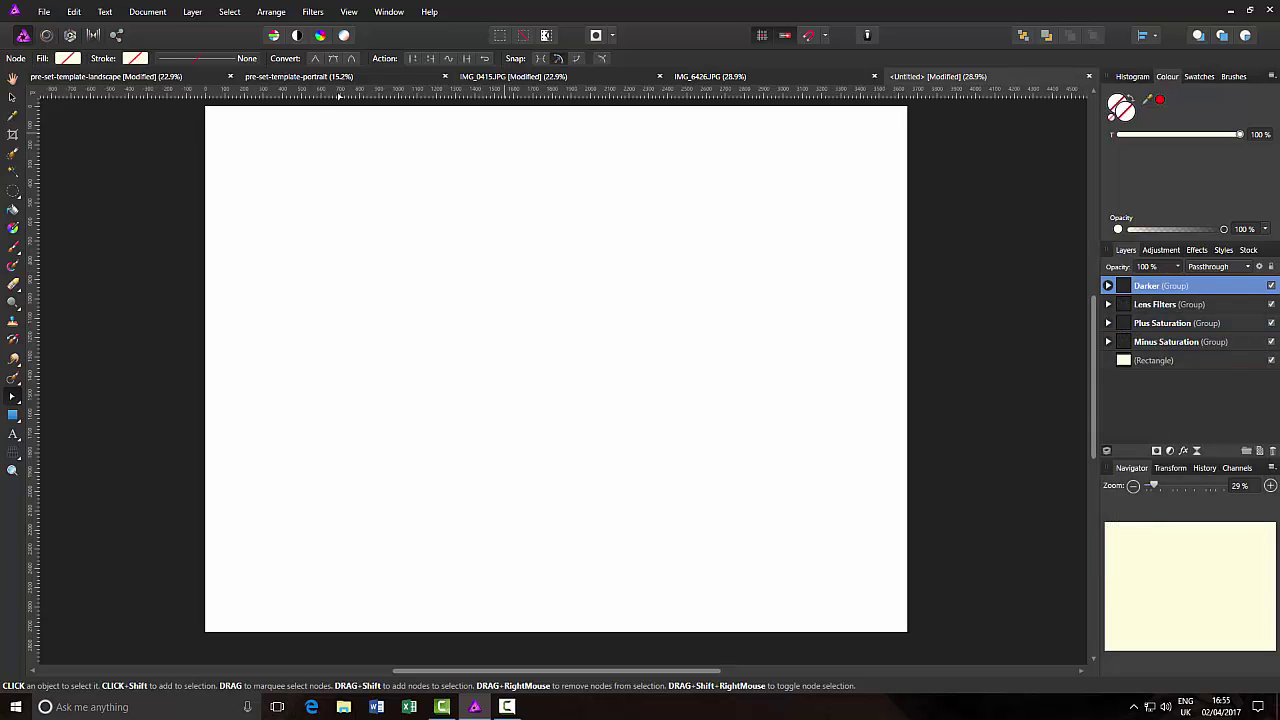
Copy the Brighter group into the Untitled document
click(178, 77)
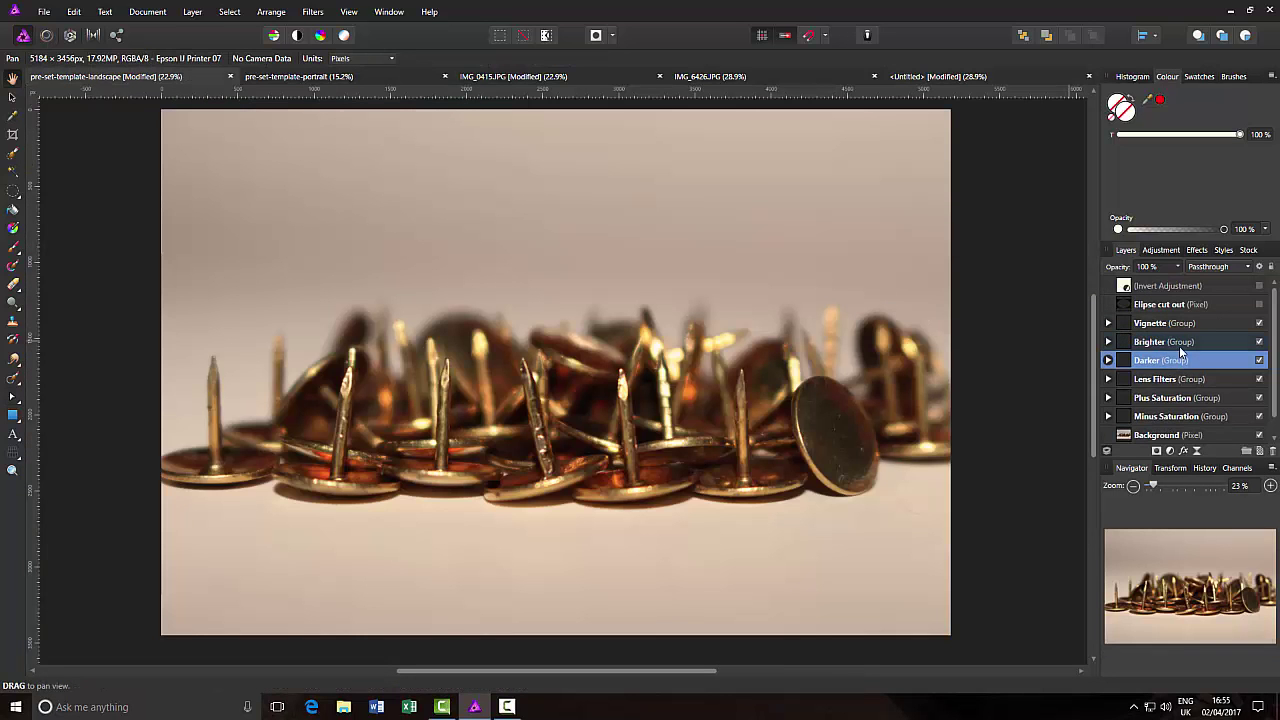
click(1183, 343)
right_click(1176, 344)
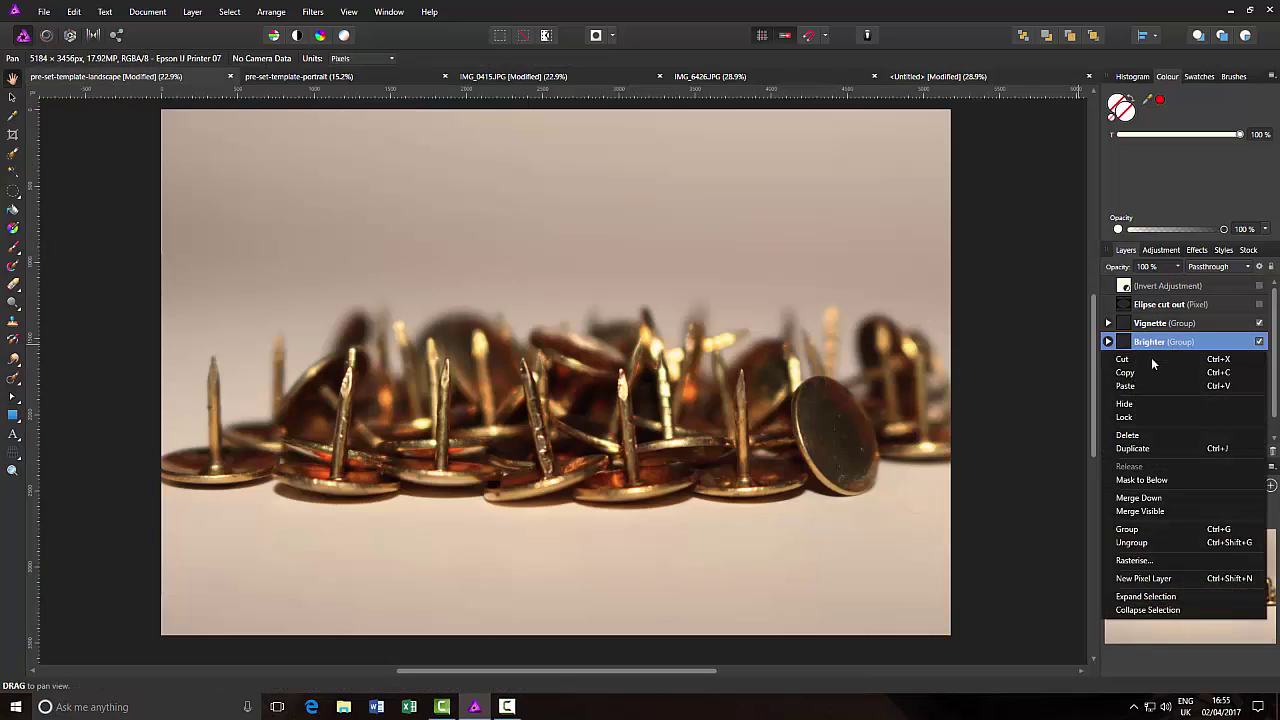
click(1125, 373)
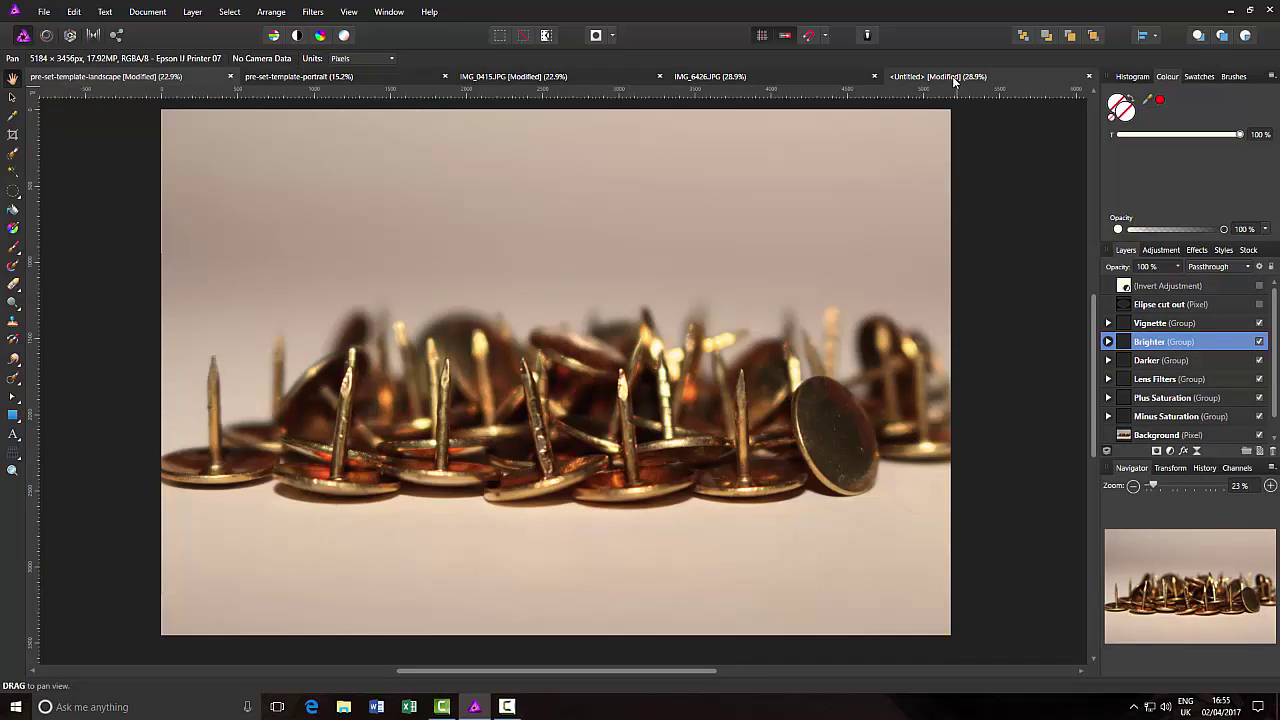
click(960, 83)
right_click(1164, 290)
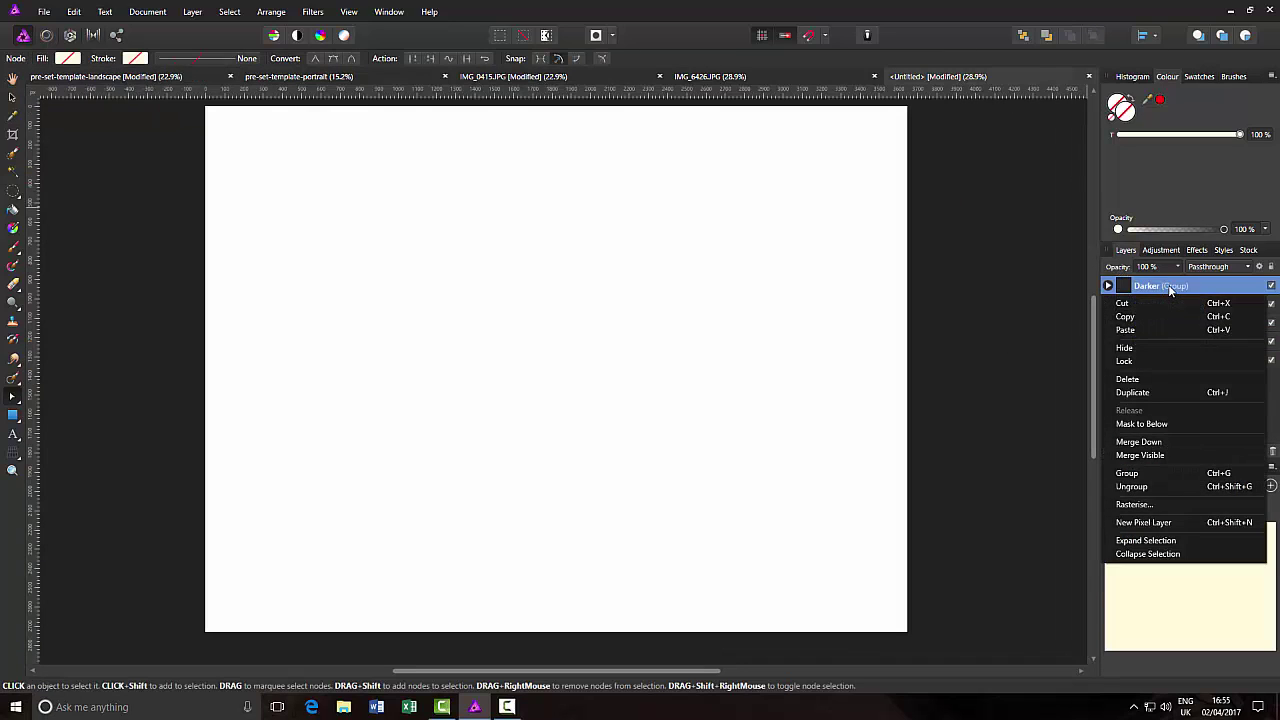
click(1137, 330)
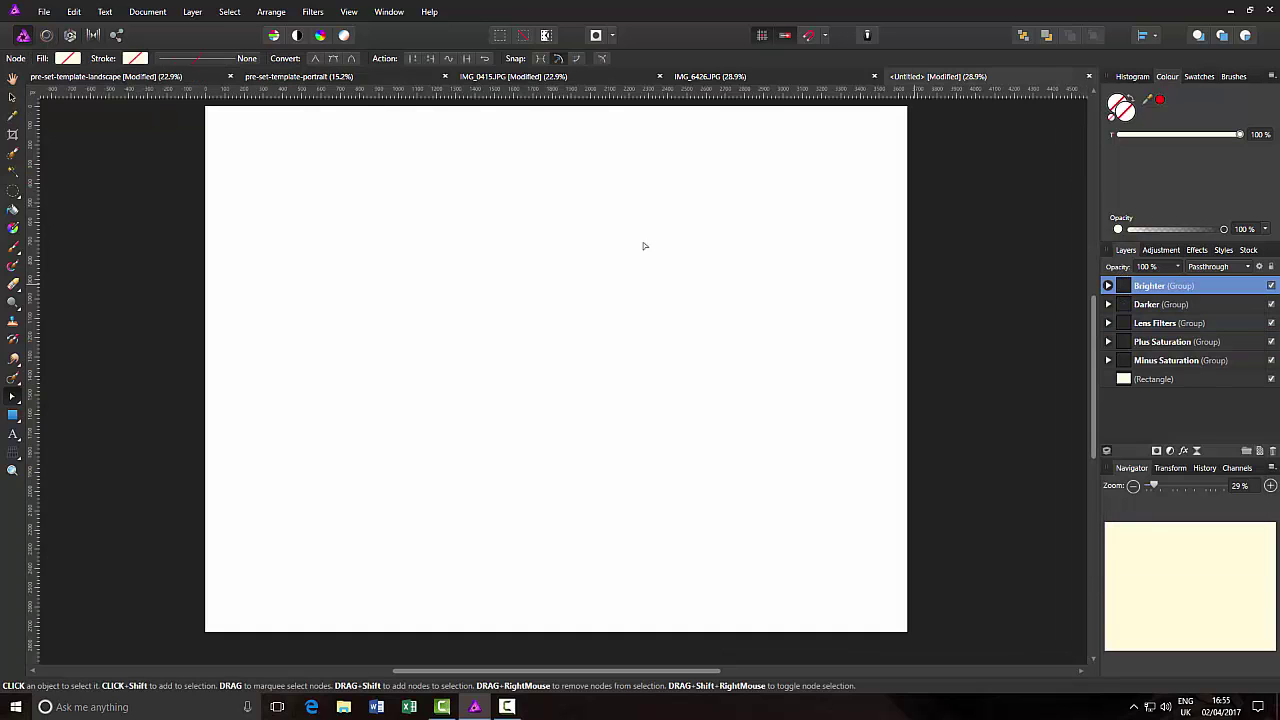
Copy the Vignette group into the Untitled document
click(170, 77)
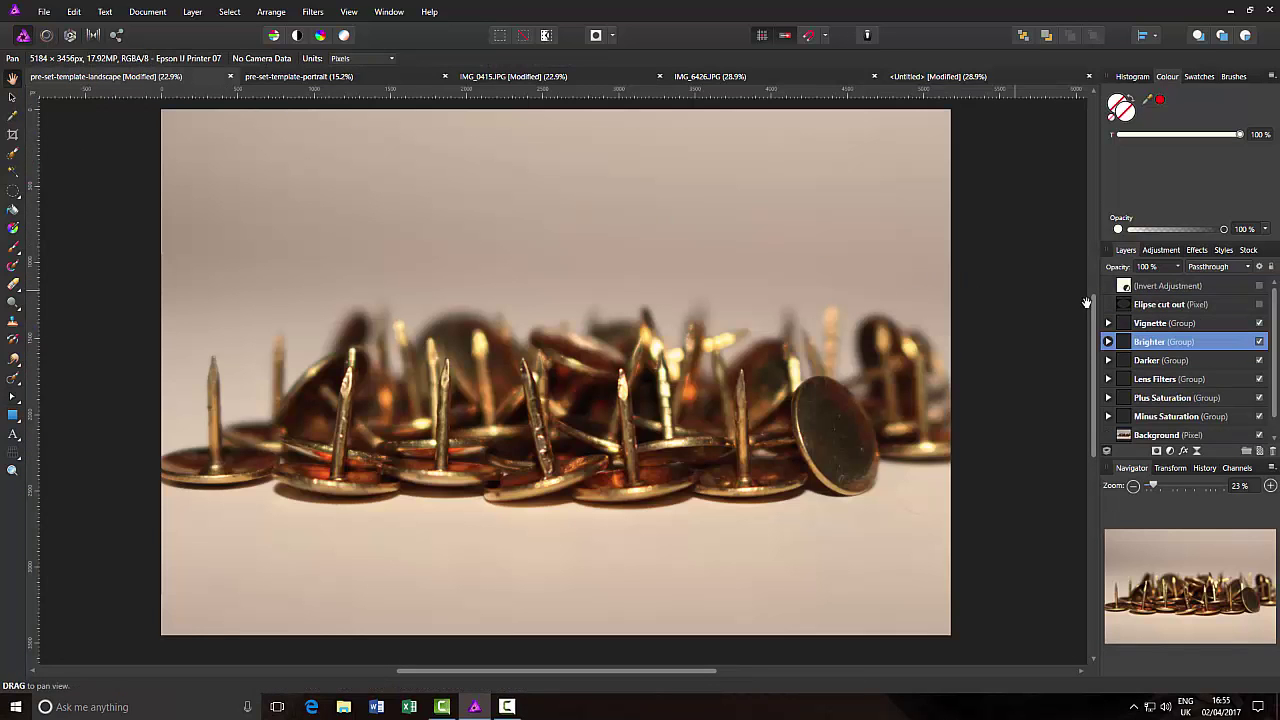
click(1165, 323)
right_click(1165, 323)
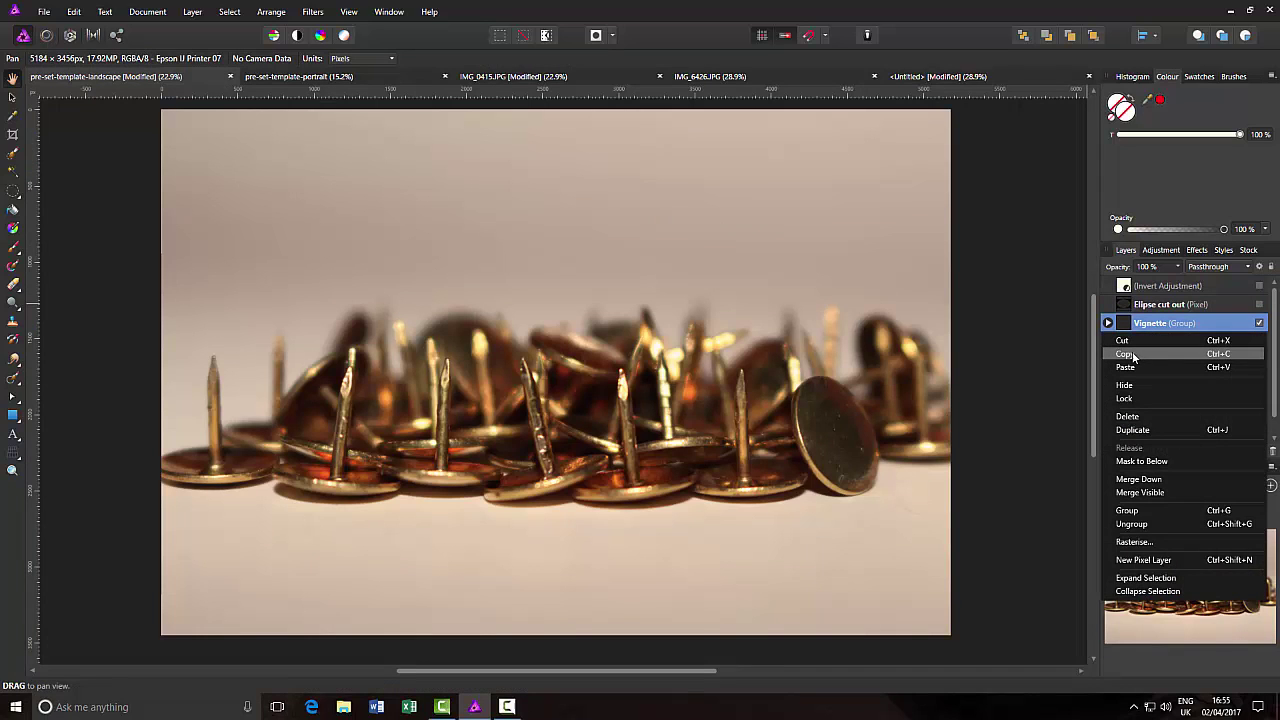
click(1133, 356)
click(898, 77)
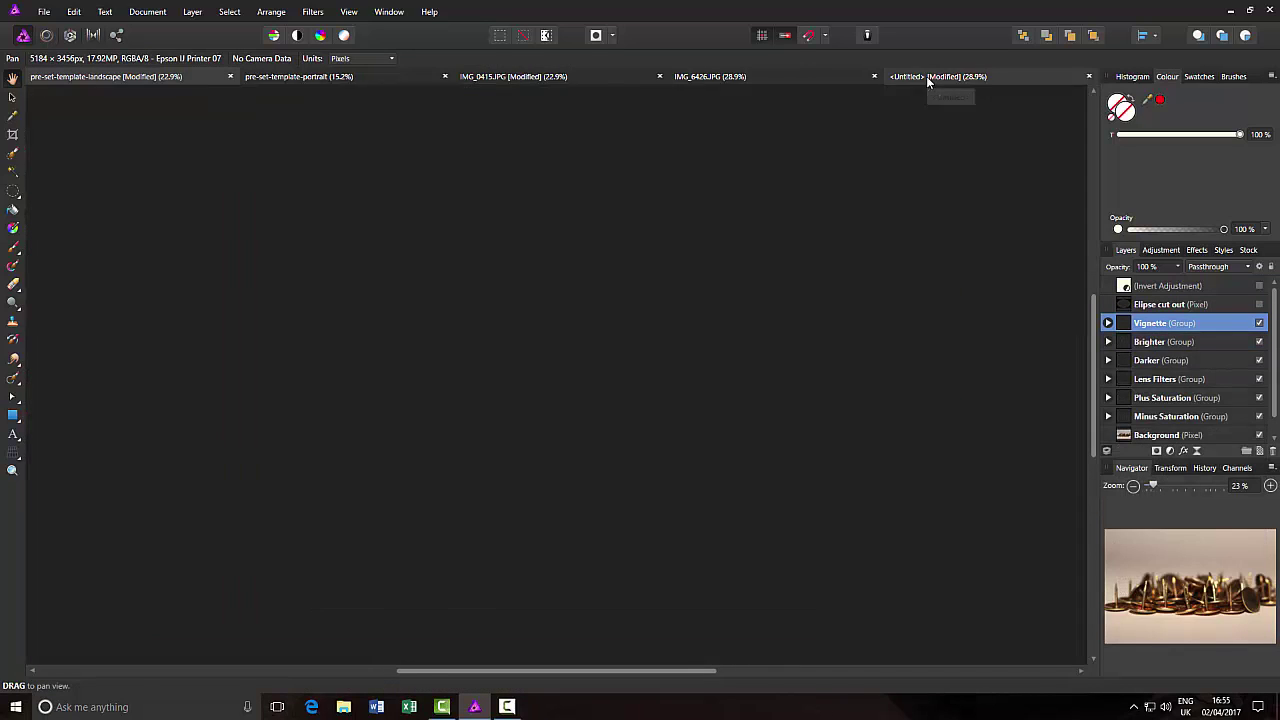
right_click(1172, 286)
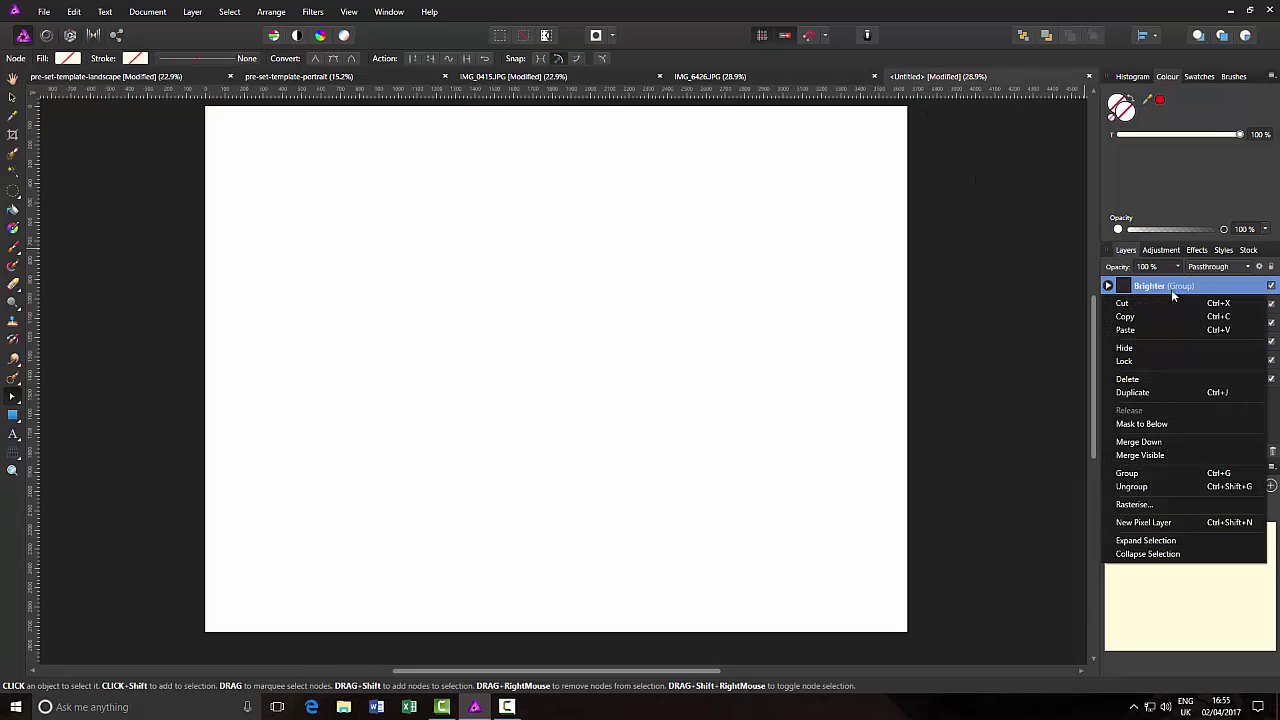
click(1142, 330)
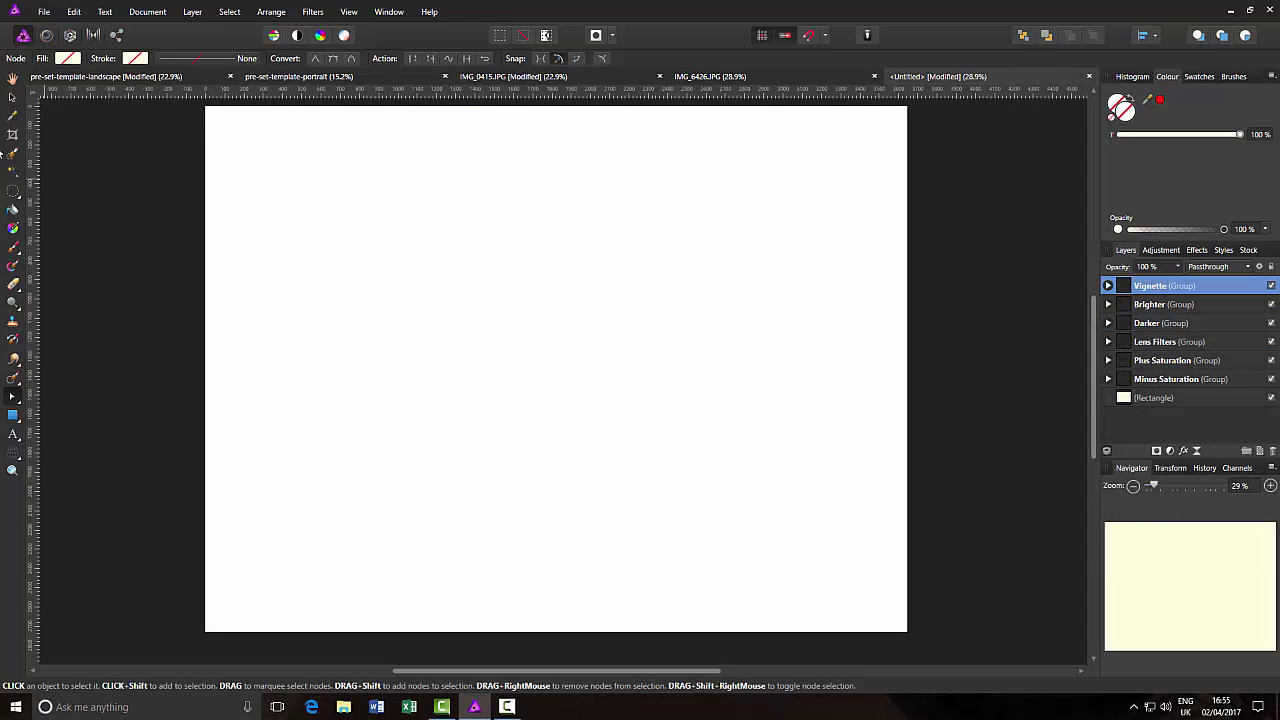
Copy the Elipse cut out layer into the Untitled document
click(90, 77)
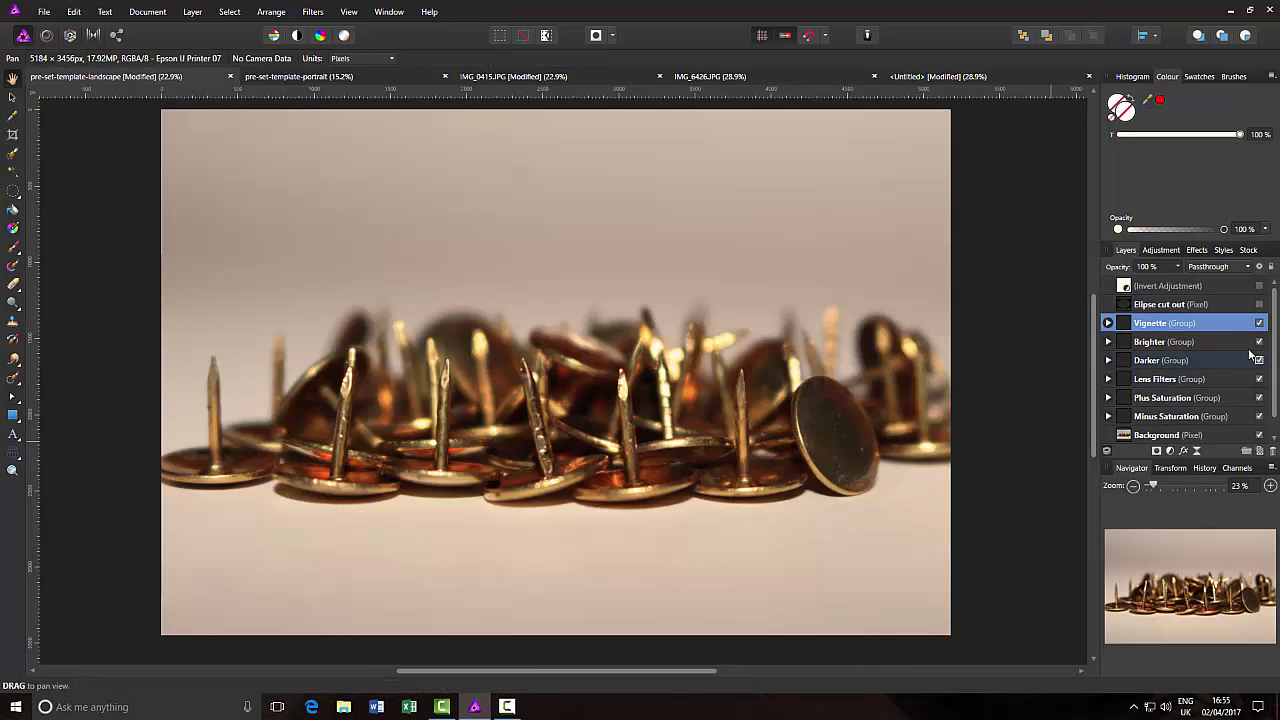
click(1173, 305)
right_click(1175, 307)
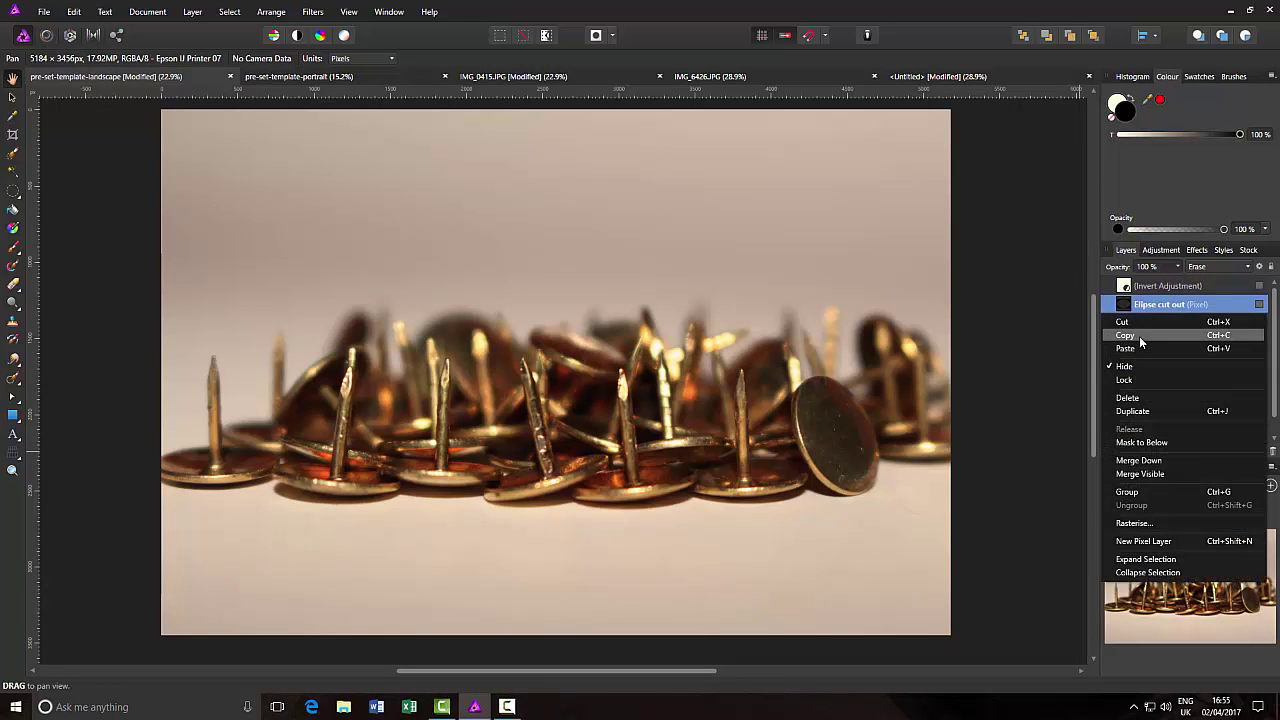
click(938, 78)
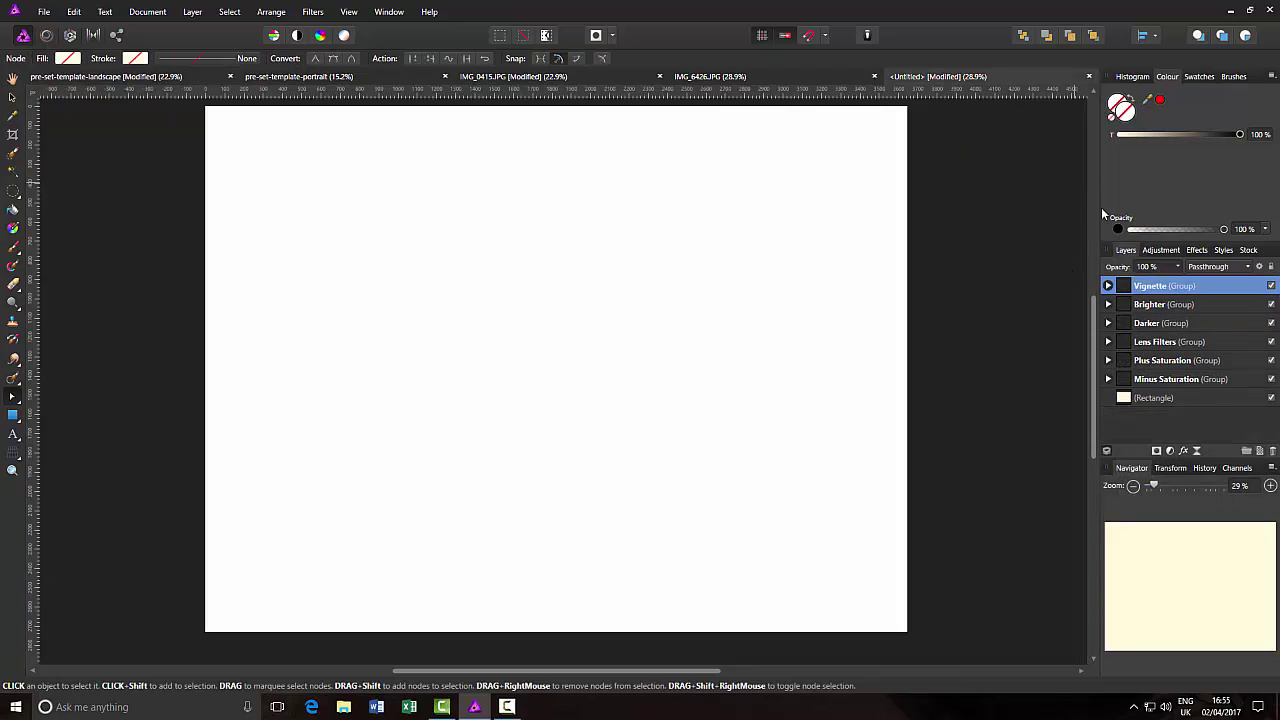
right_click(1175, 290)
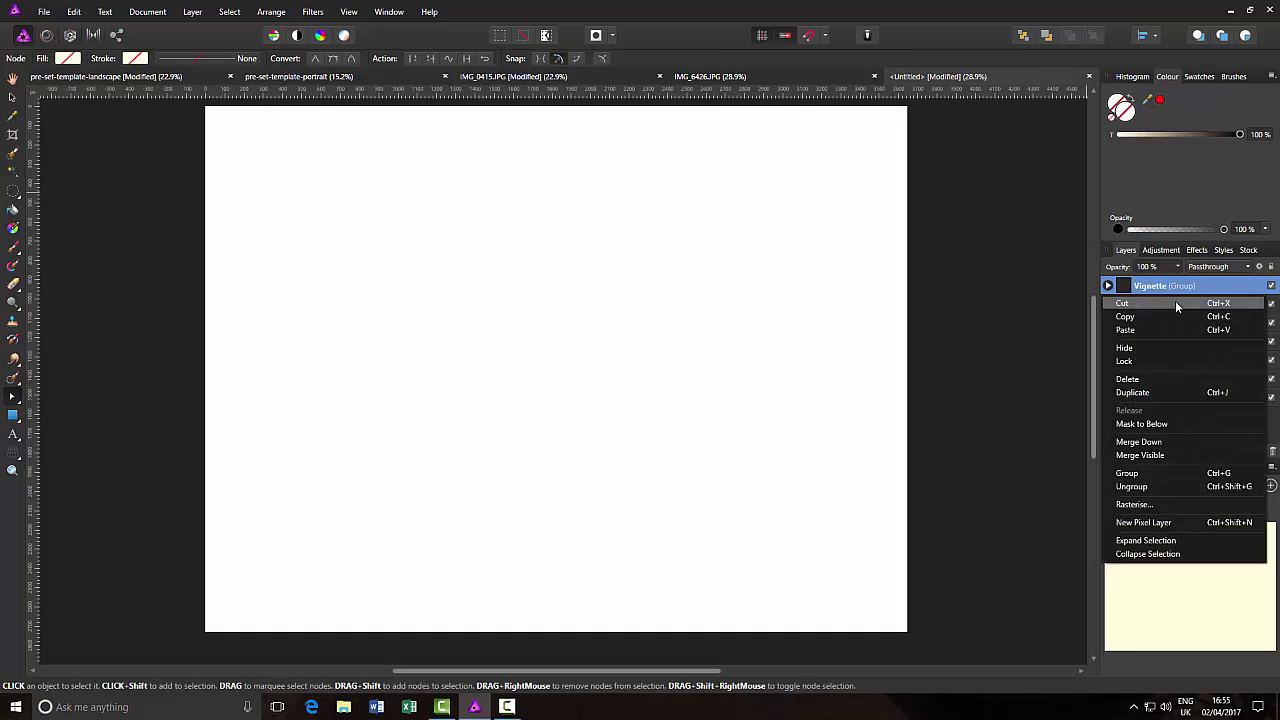
click(1172, 326)
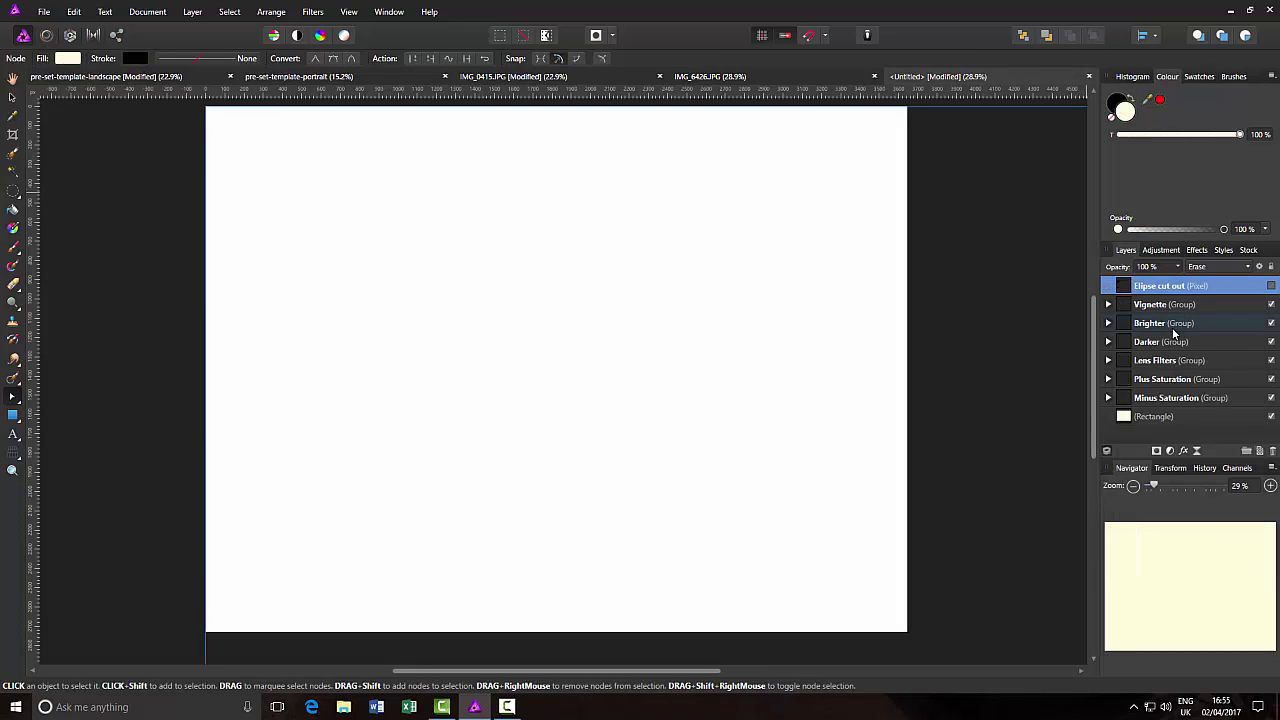
Copy the Invert Adjustment layer into the Untitled document
click(75, 76)
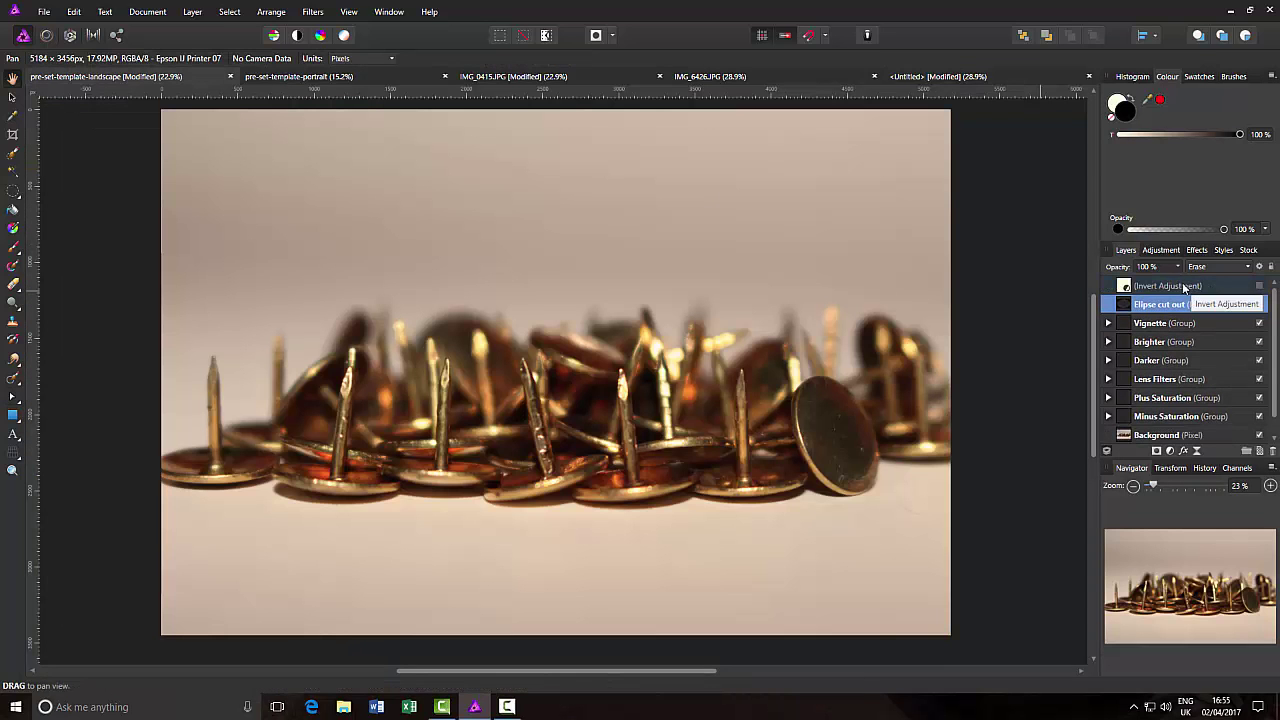
click(1180, 287)
right_click(1179, 288)
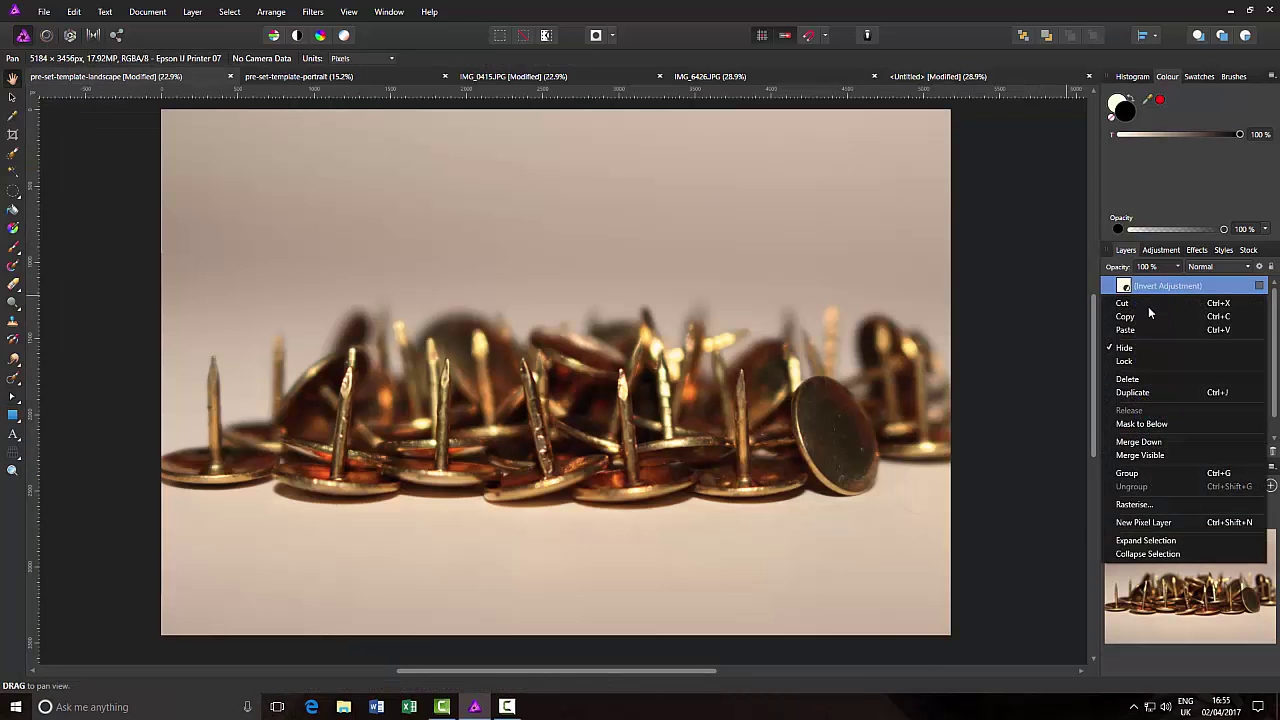
click(1149, 316)
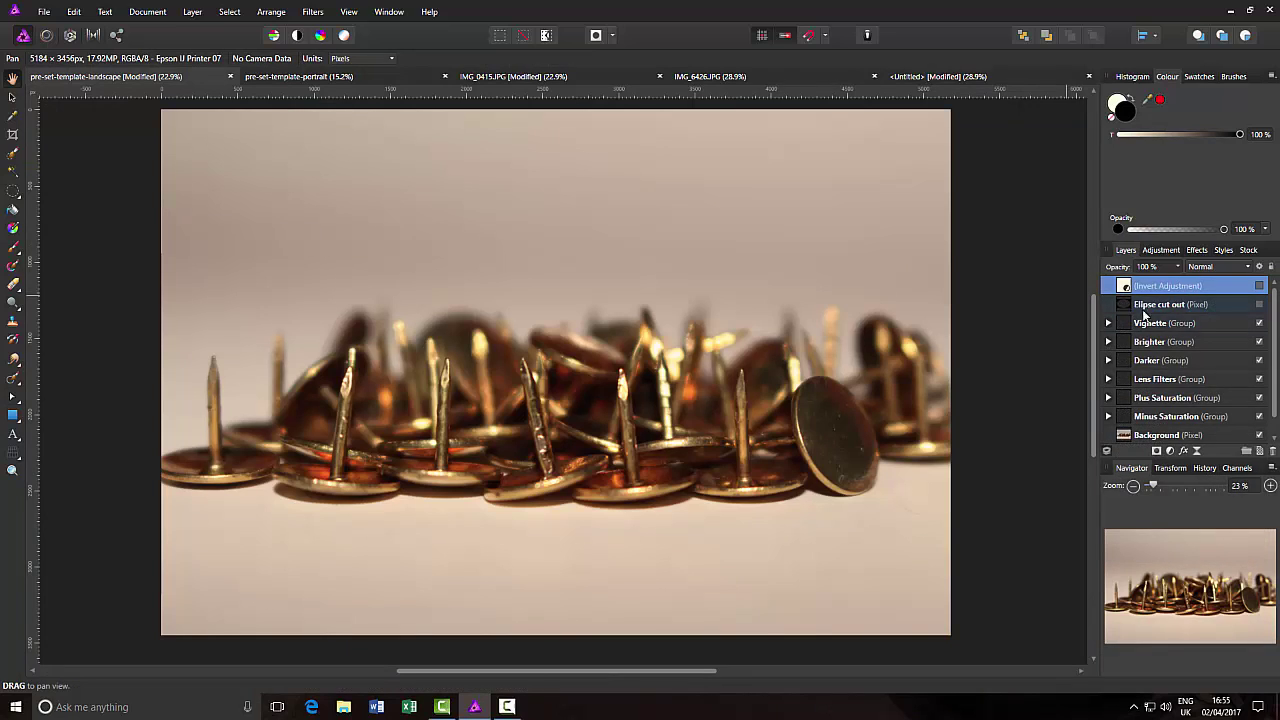
click(945, 78)
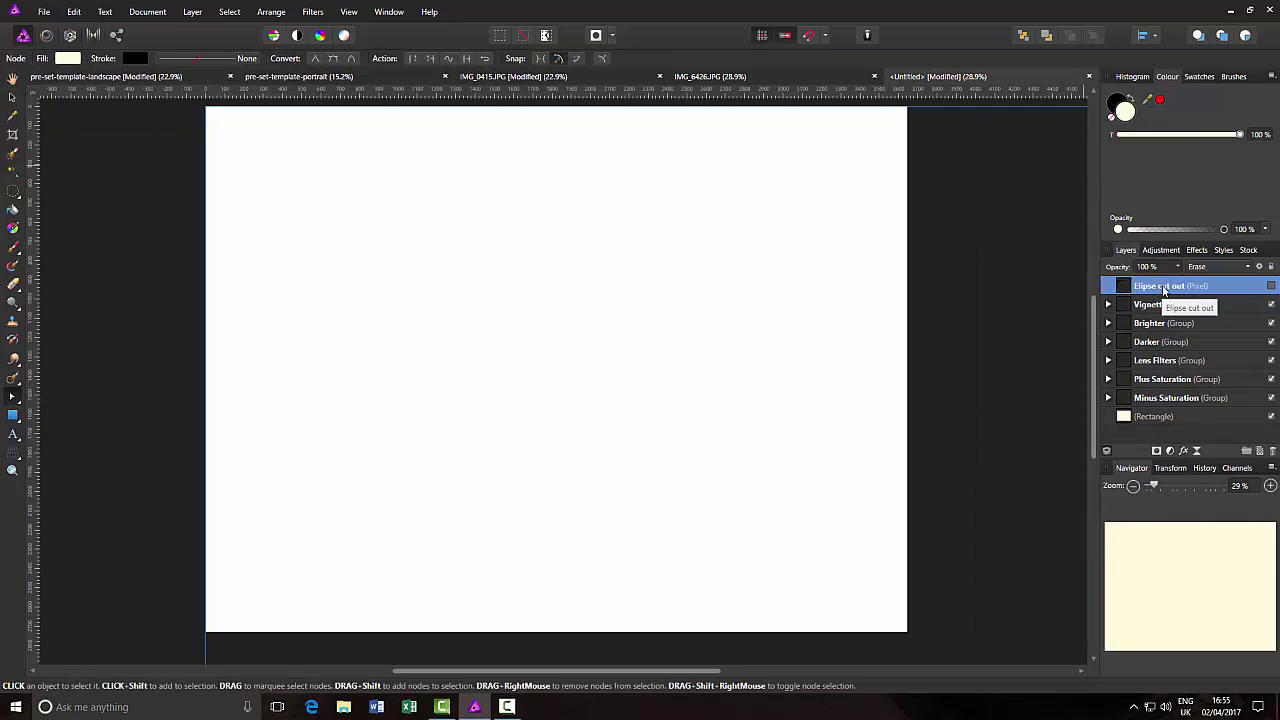
right_click(1162, 293)
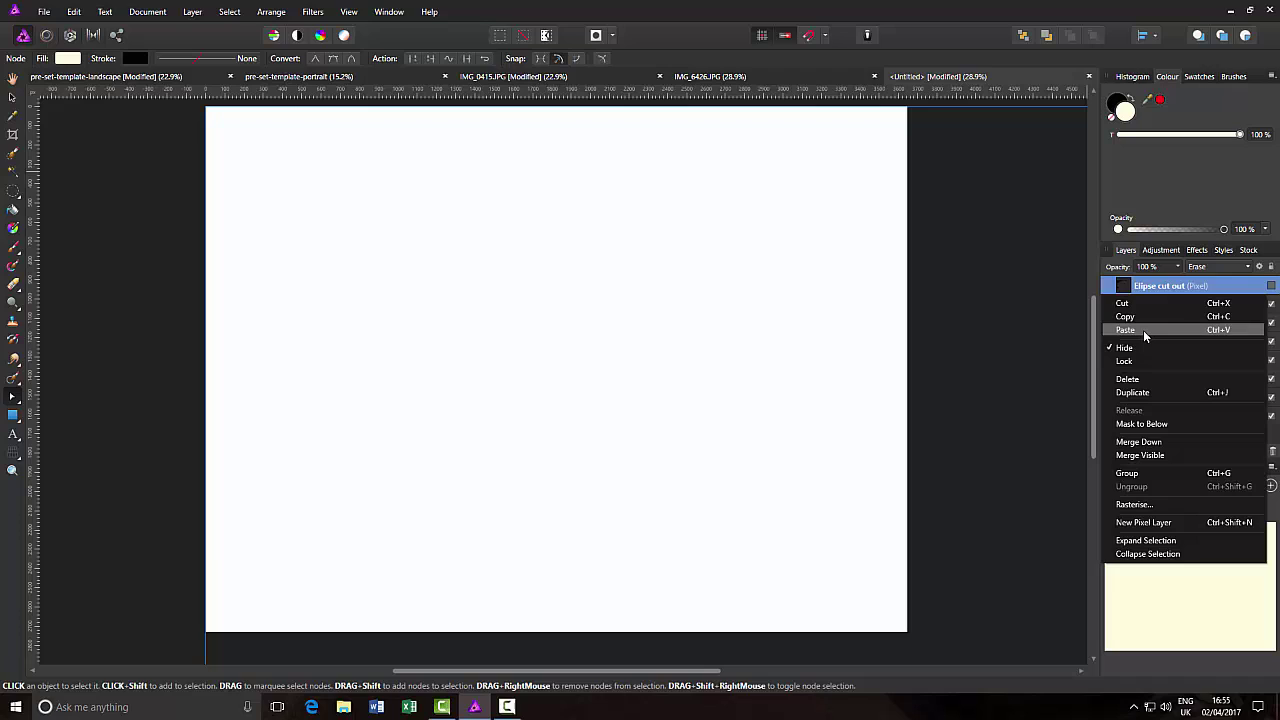
click(1144, 331)
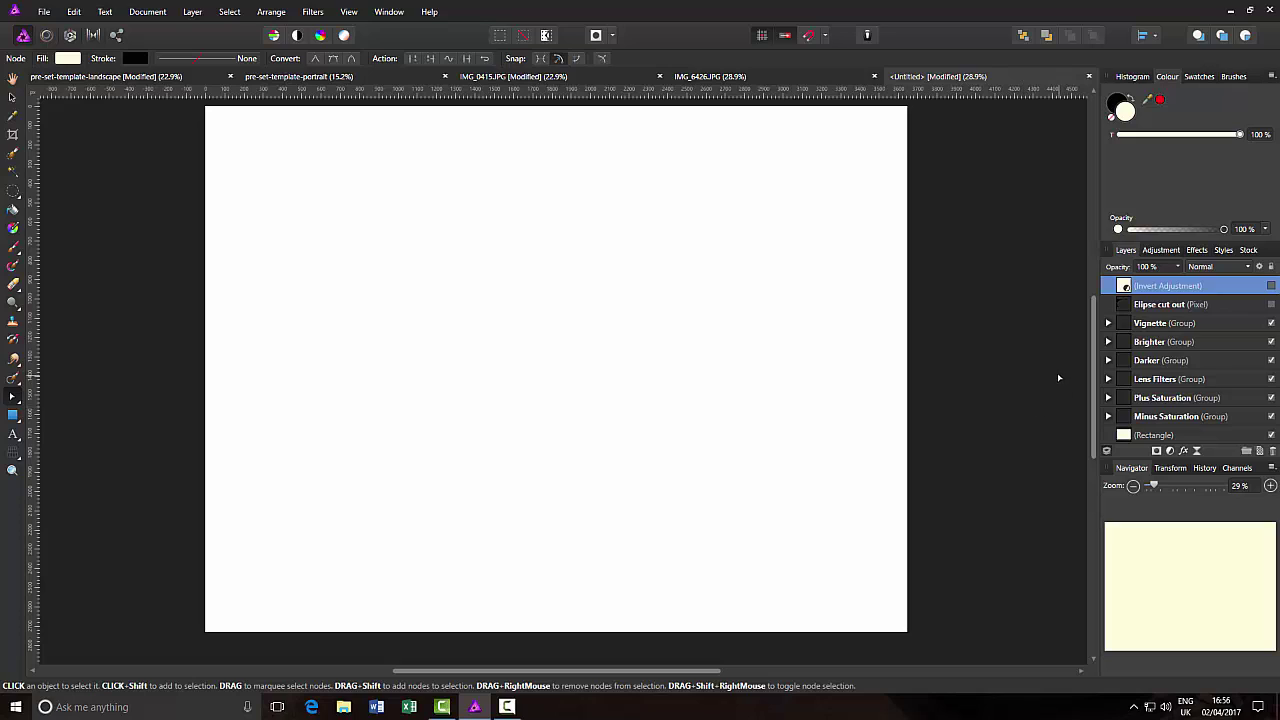
Save As pre-set-template-G8-landscape.afphoto by inserting 'G8-' into the landscape template's name
click(43, 12)
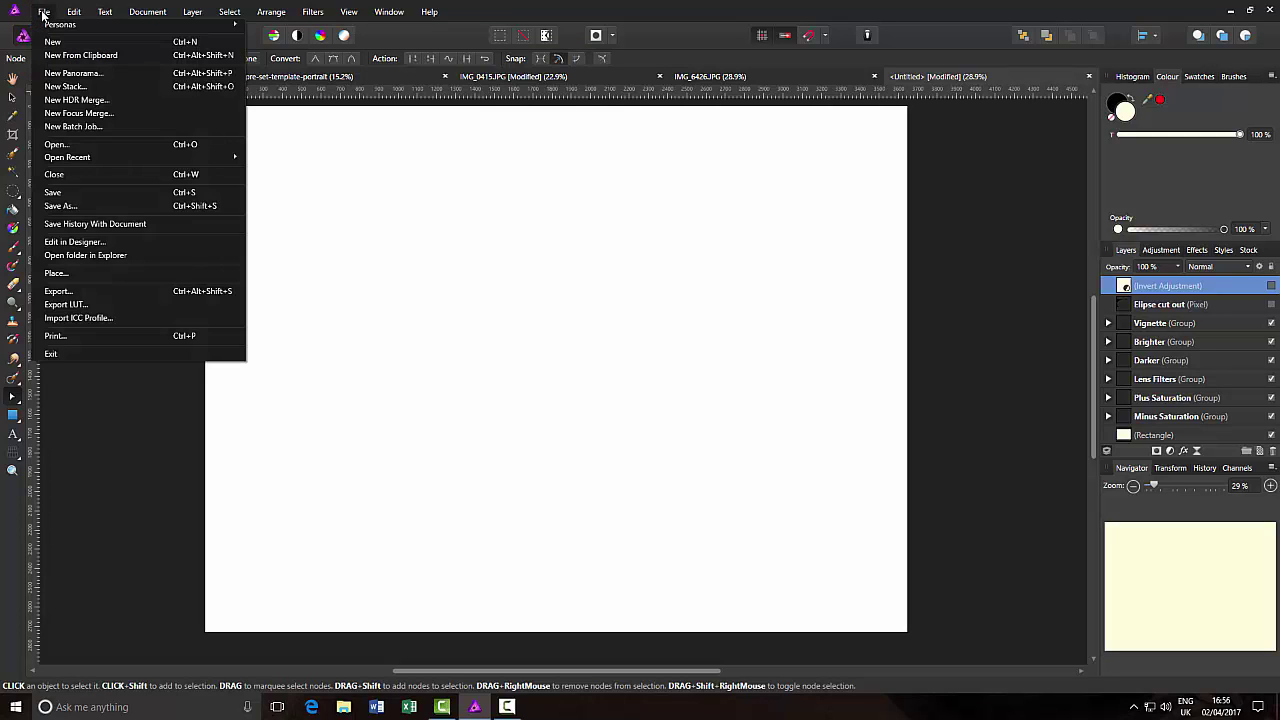
click(58, 206)
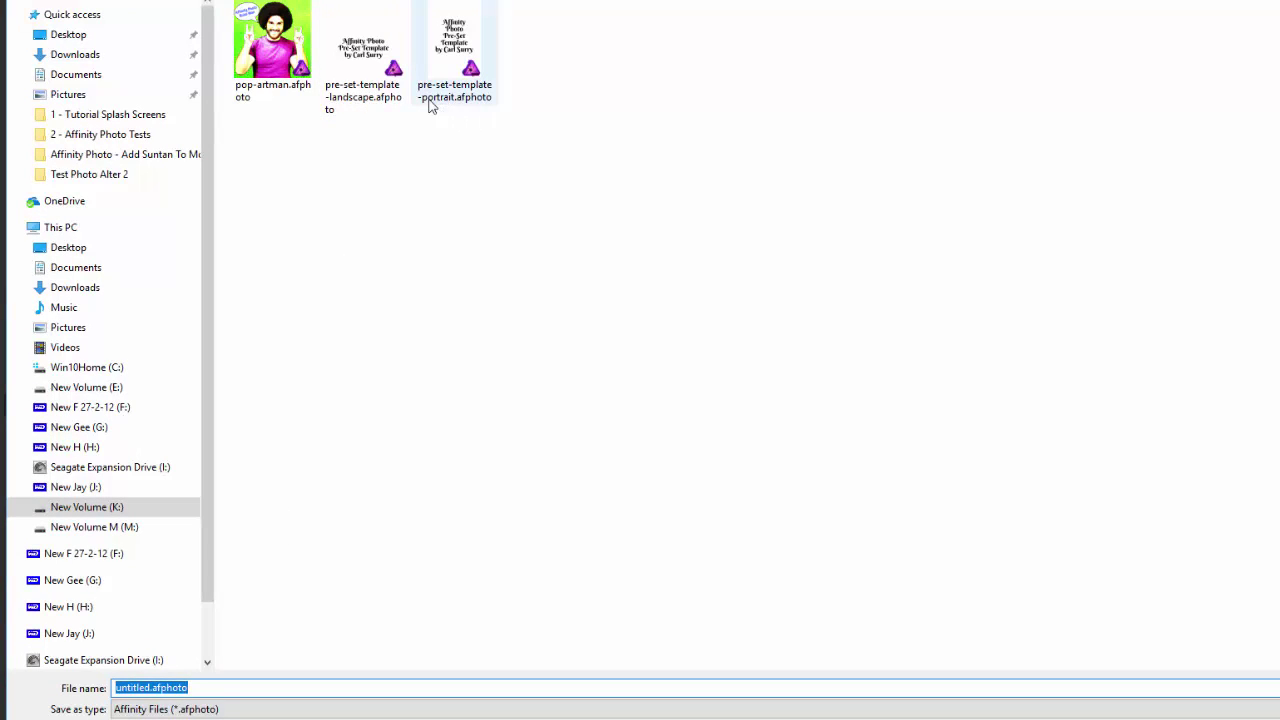
click(375, 108)
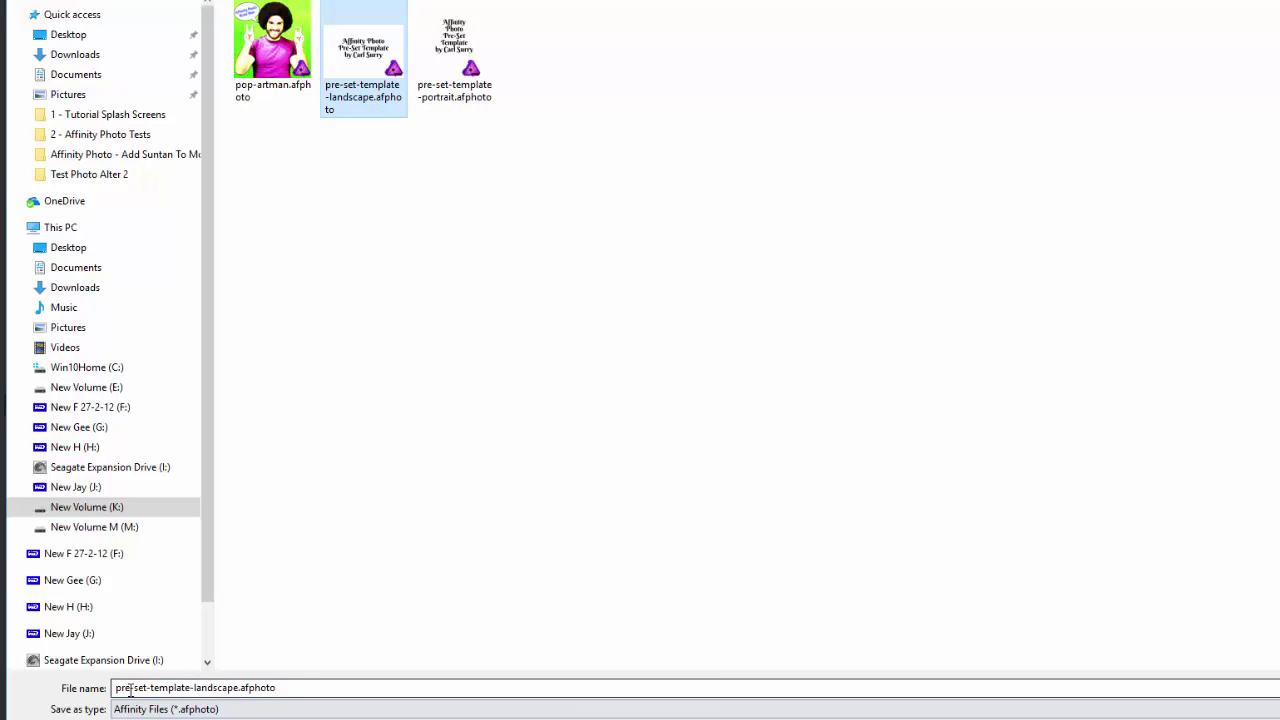
click(195, 687)
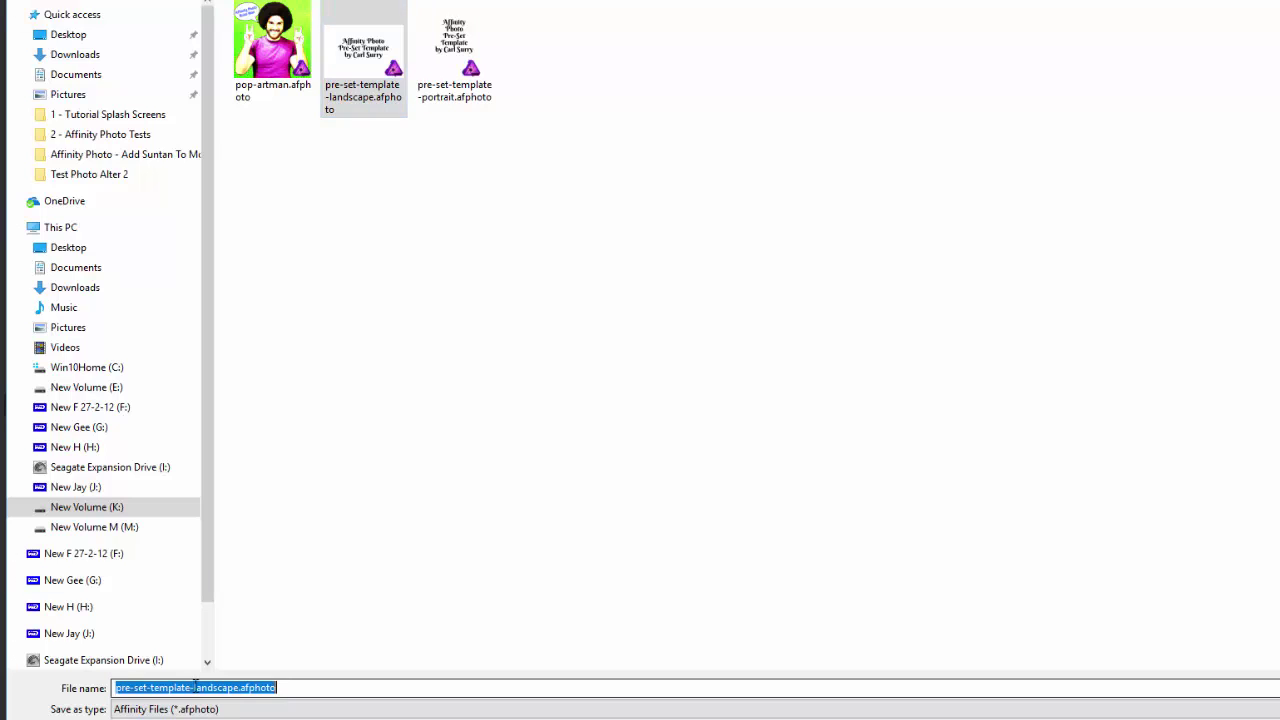
click(191, 687)
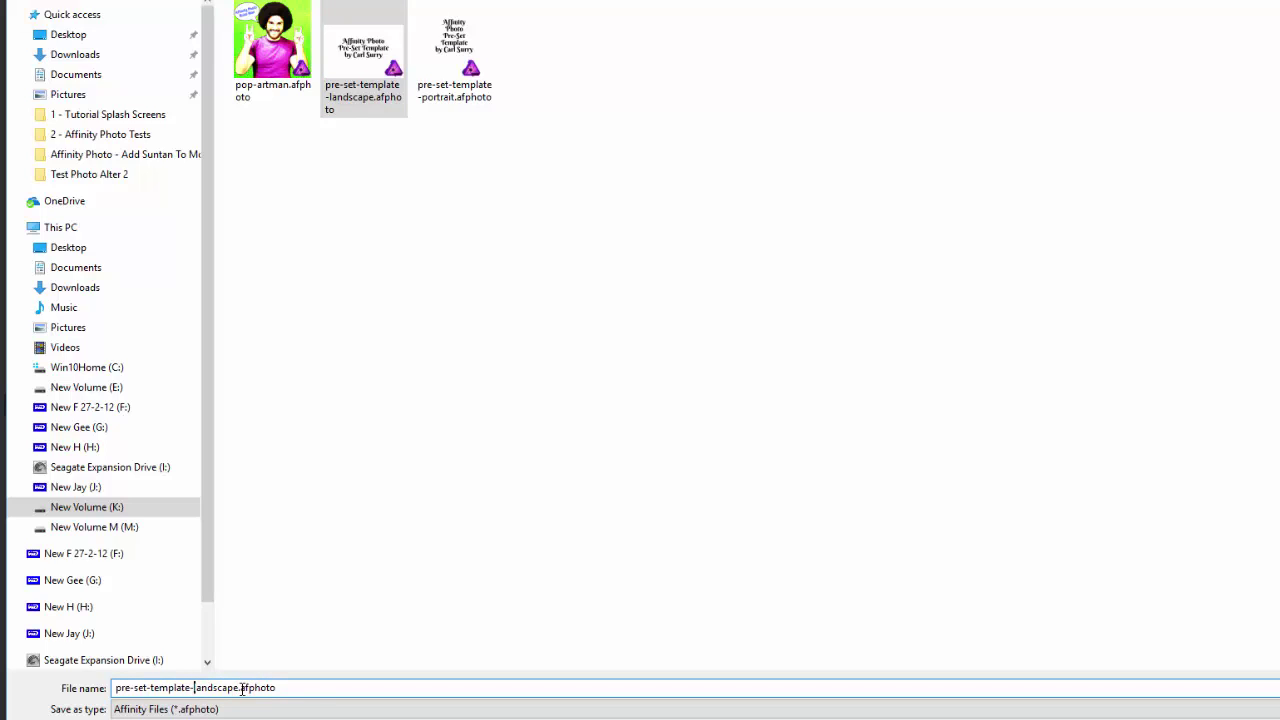
text(G)
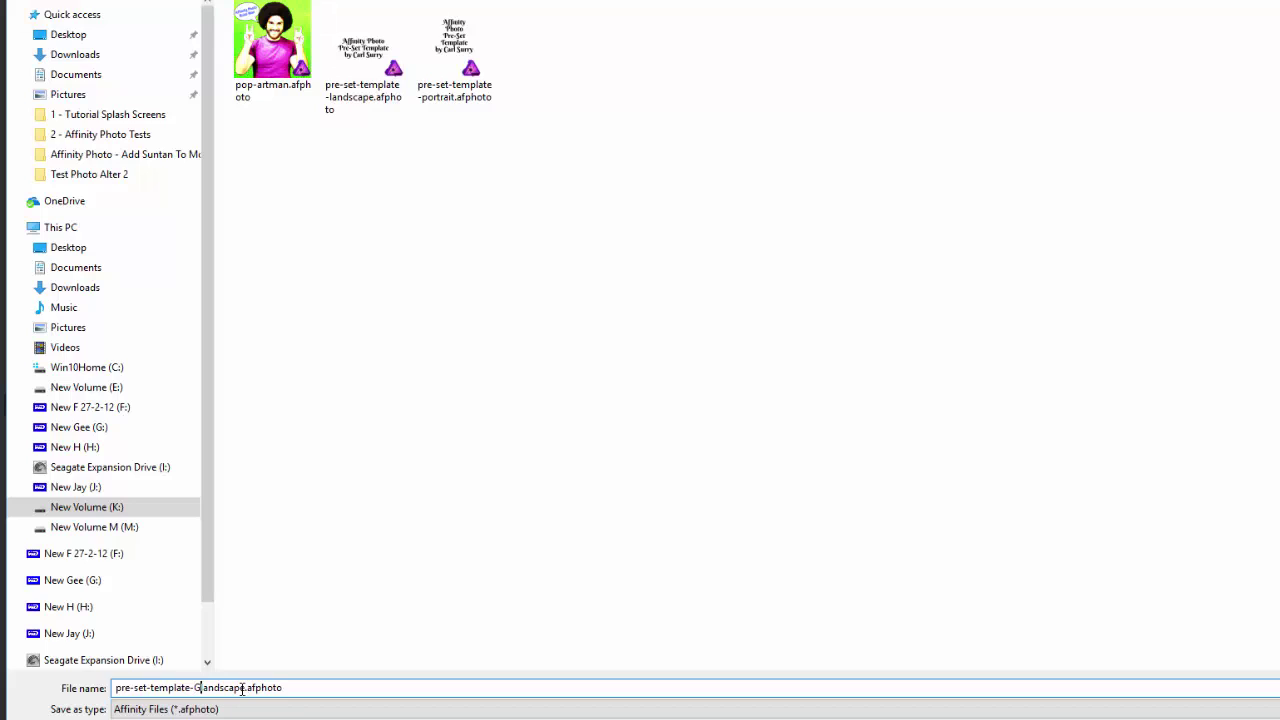
text(8-)
key(Return)
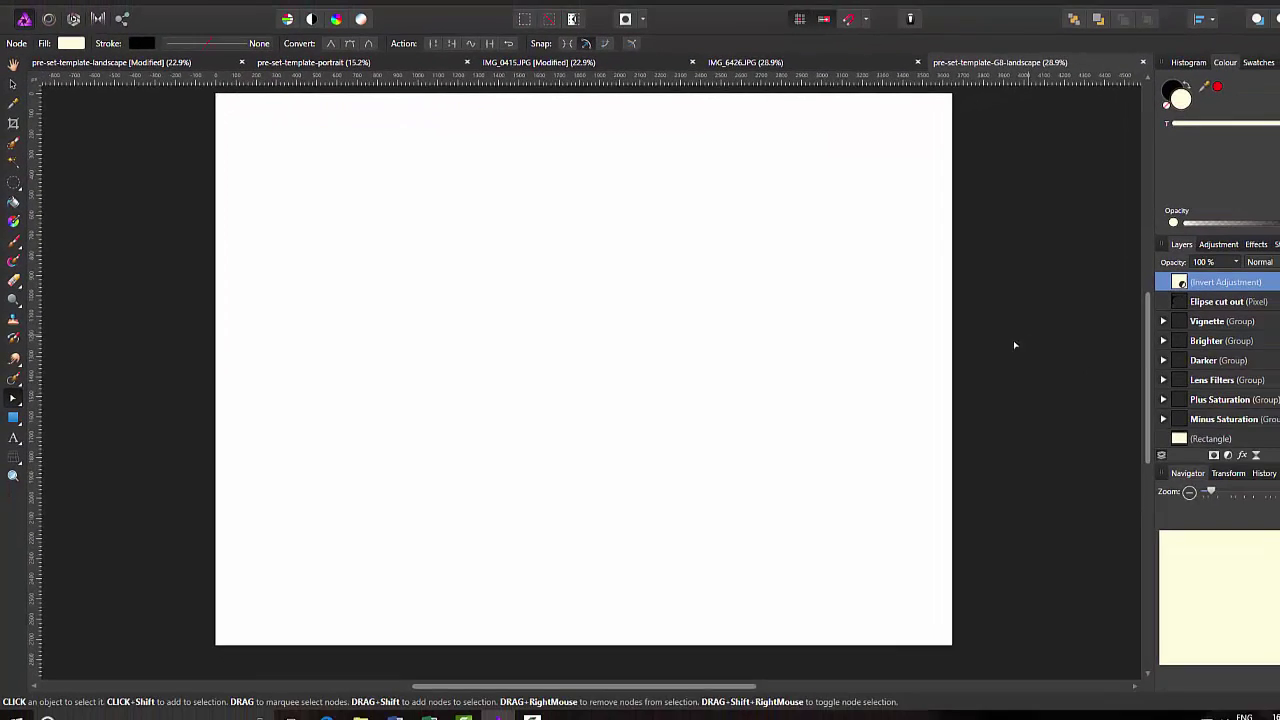
Copy the entire IMG_6426.JPG pier photo and paste it above the G8 template's Rectangle layer
click(834, 62)
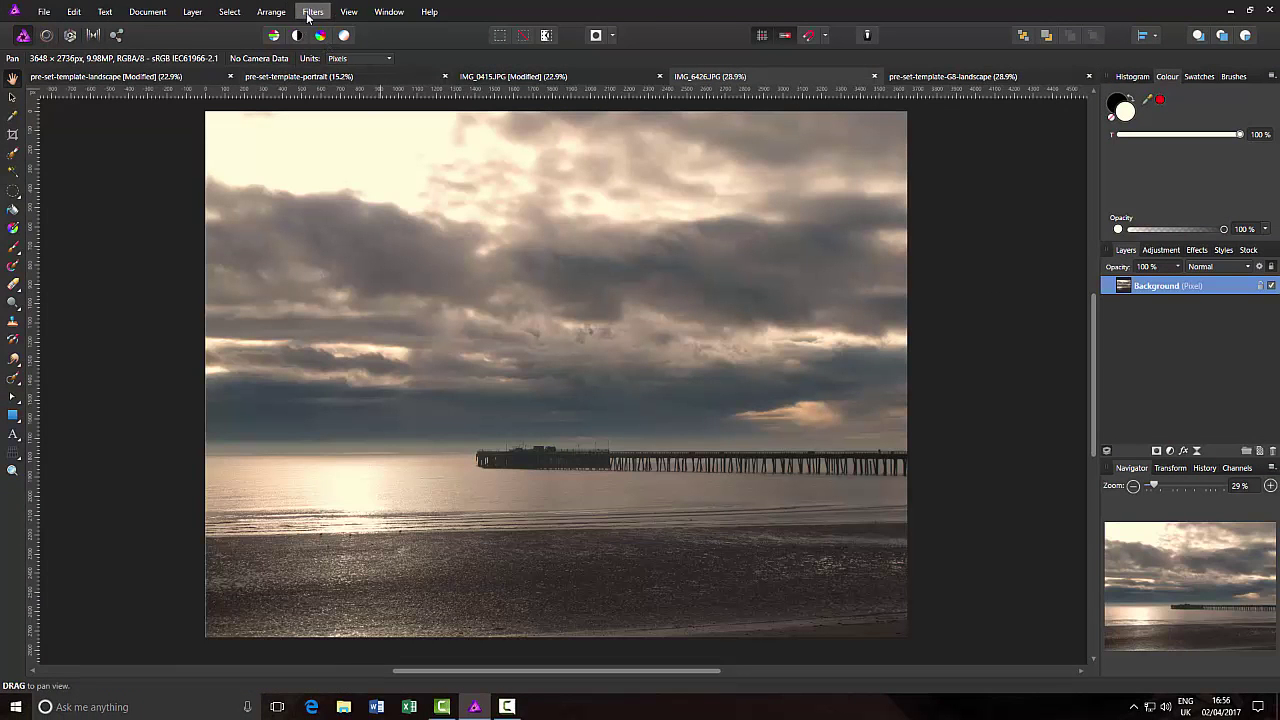
click(229, 11)
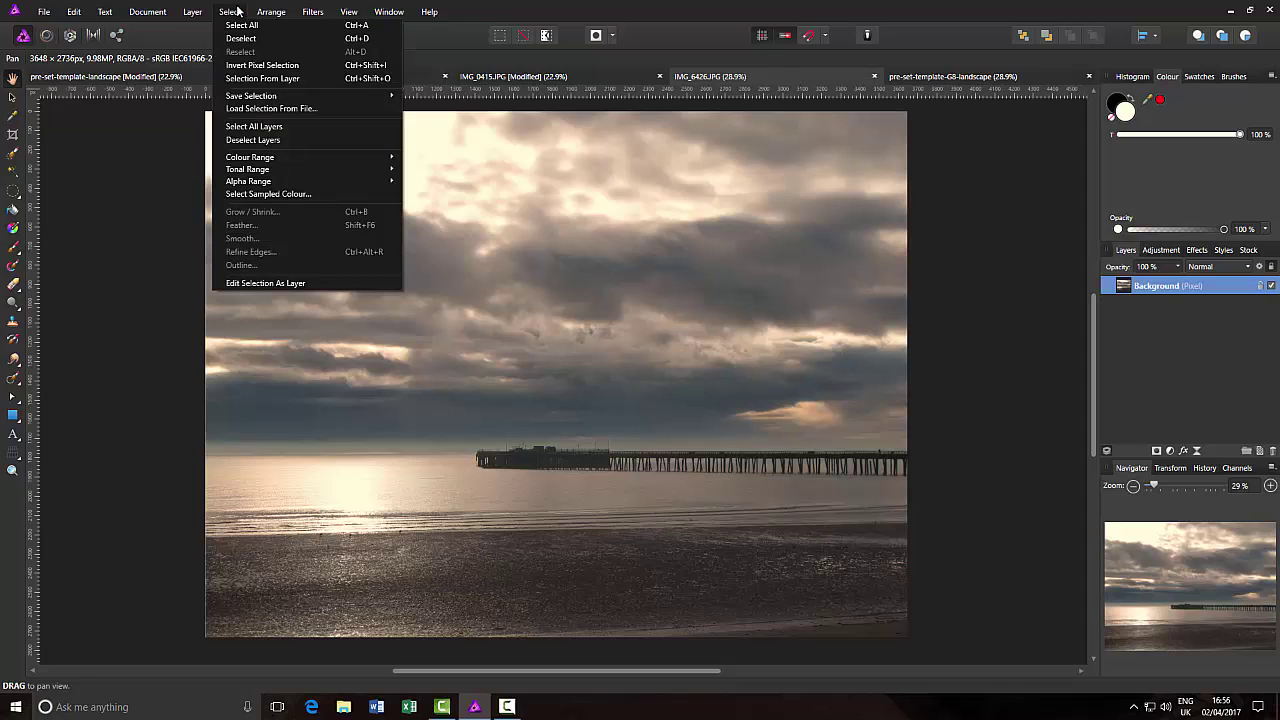
click(241, 27)
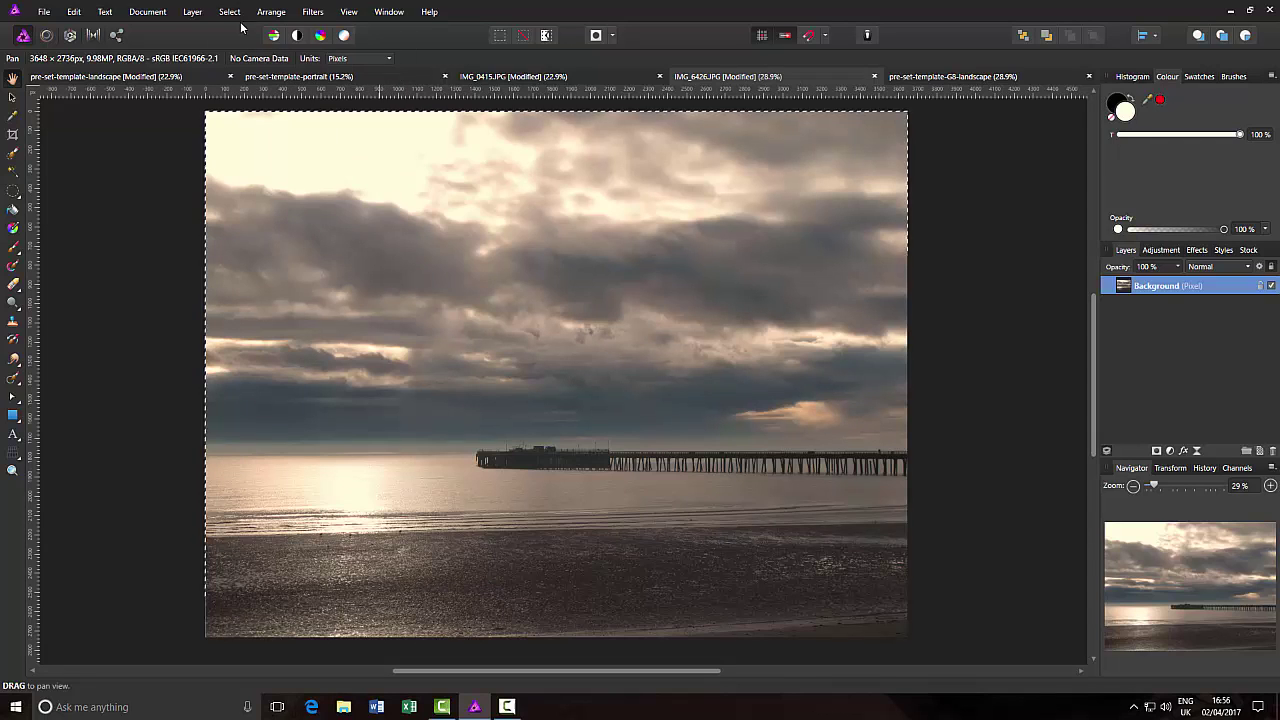
click(74, 11)
click(86, 71)
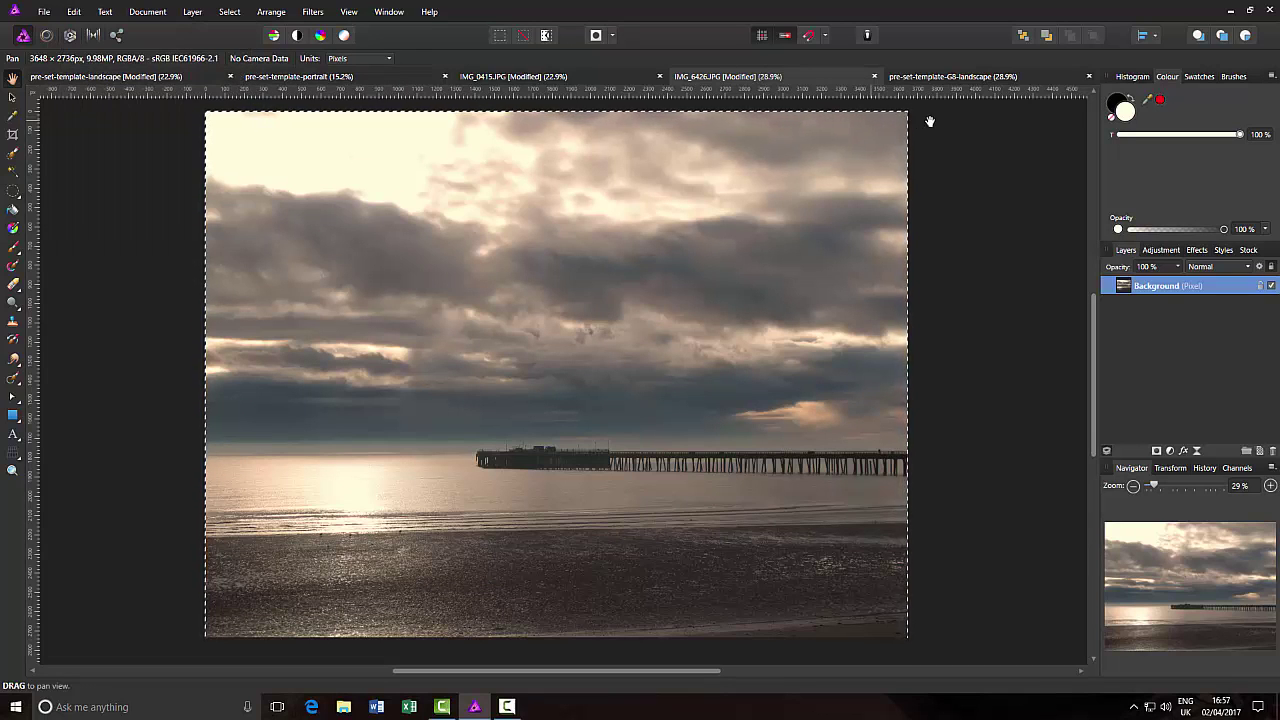
click(956, 78)
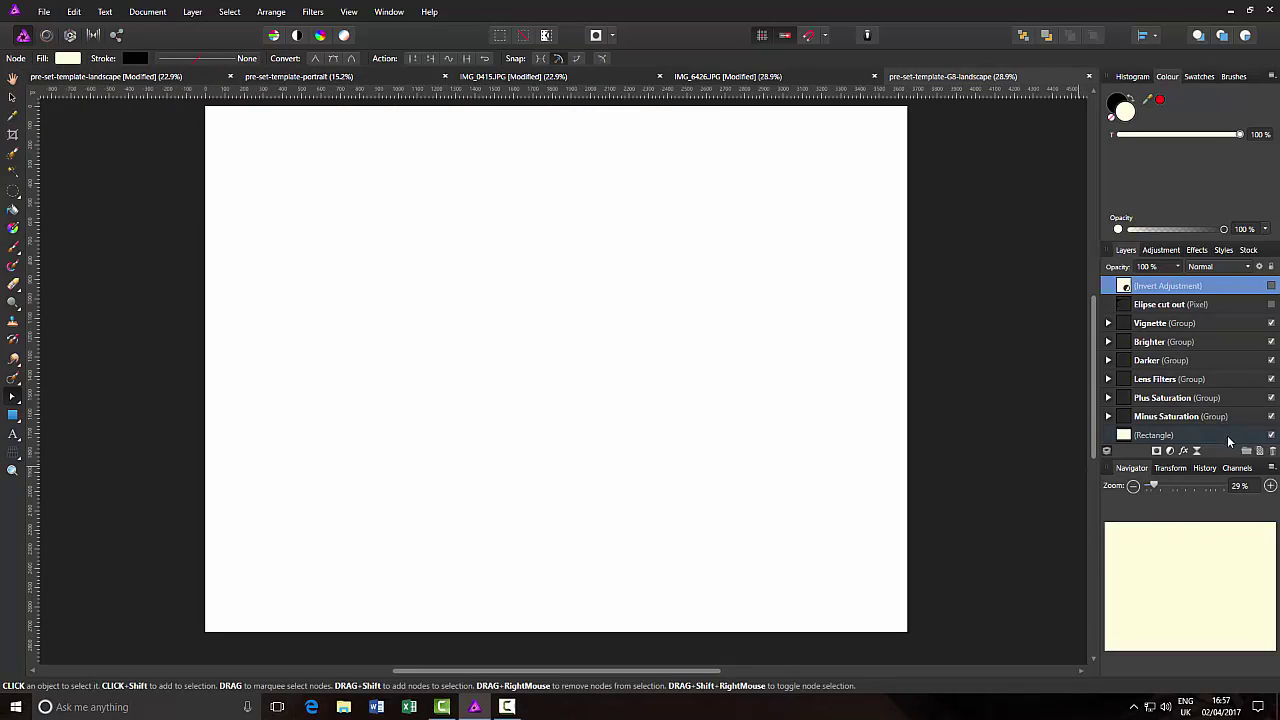
click(1202, 437)
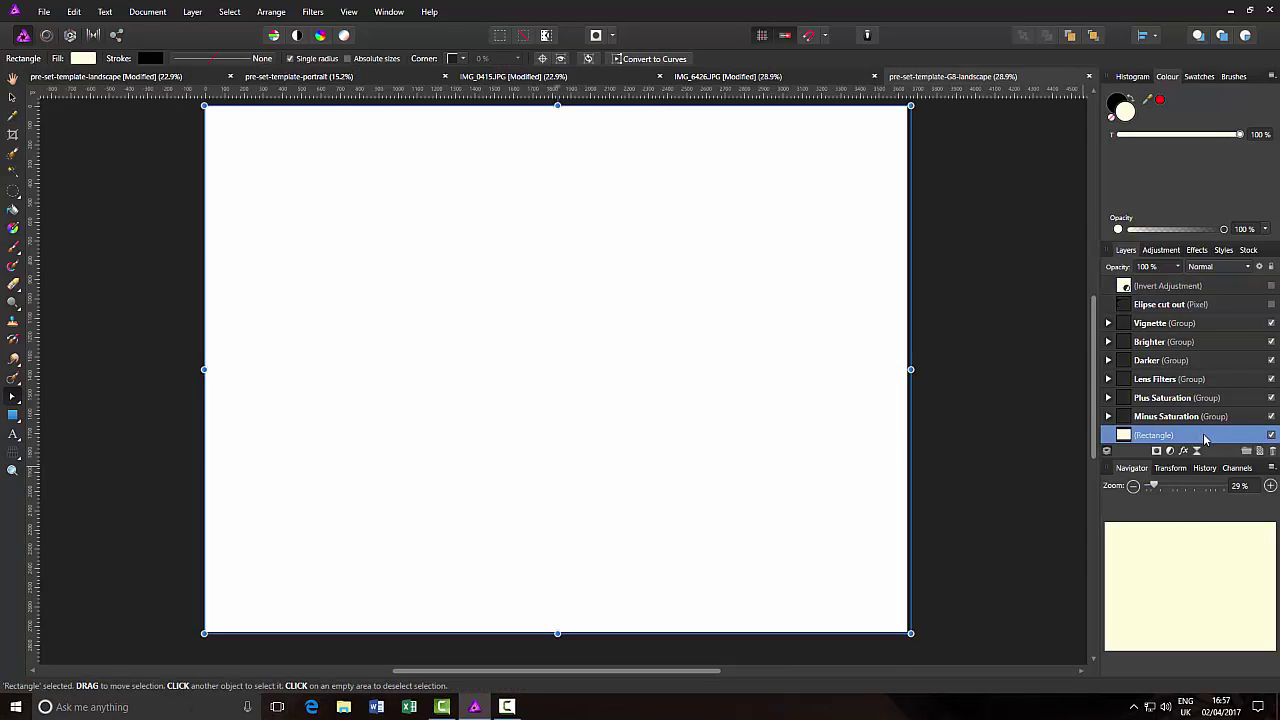
right_click(1204, 440)
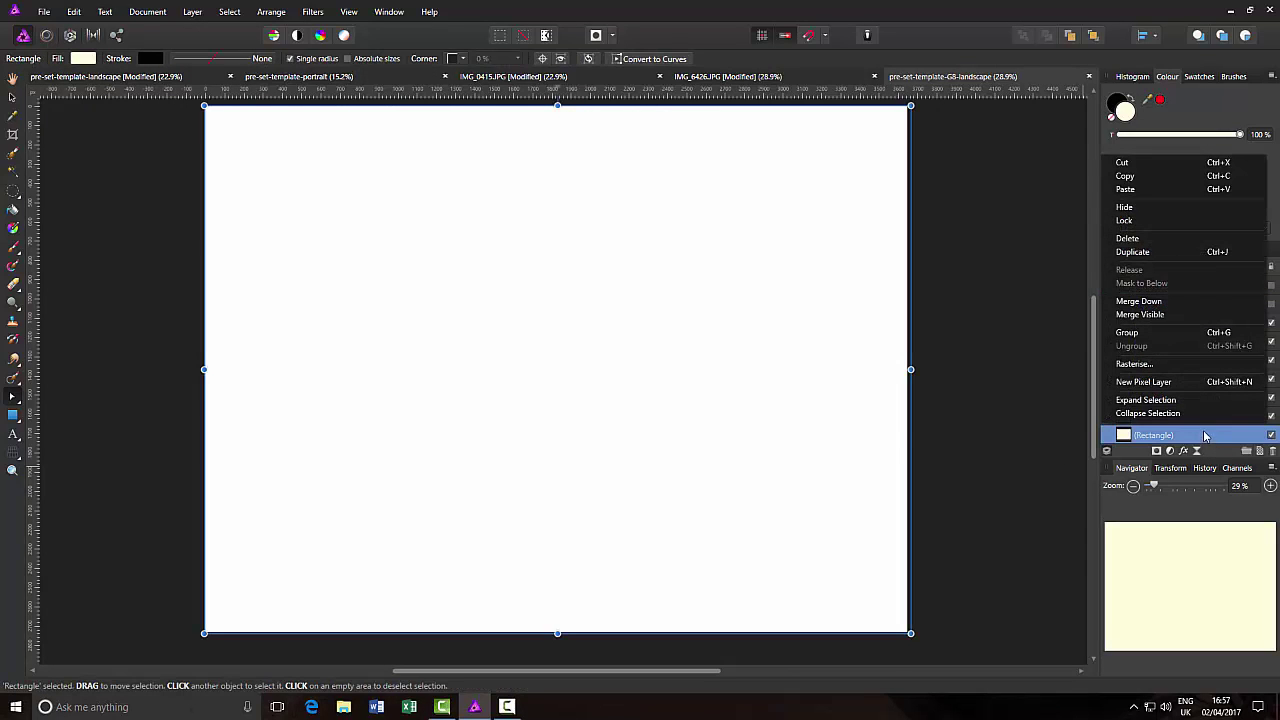
click(1133, 190)
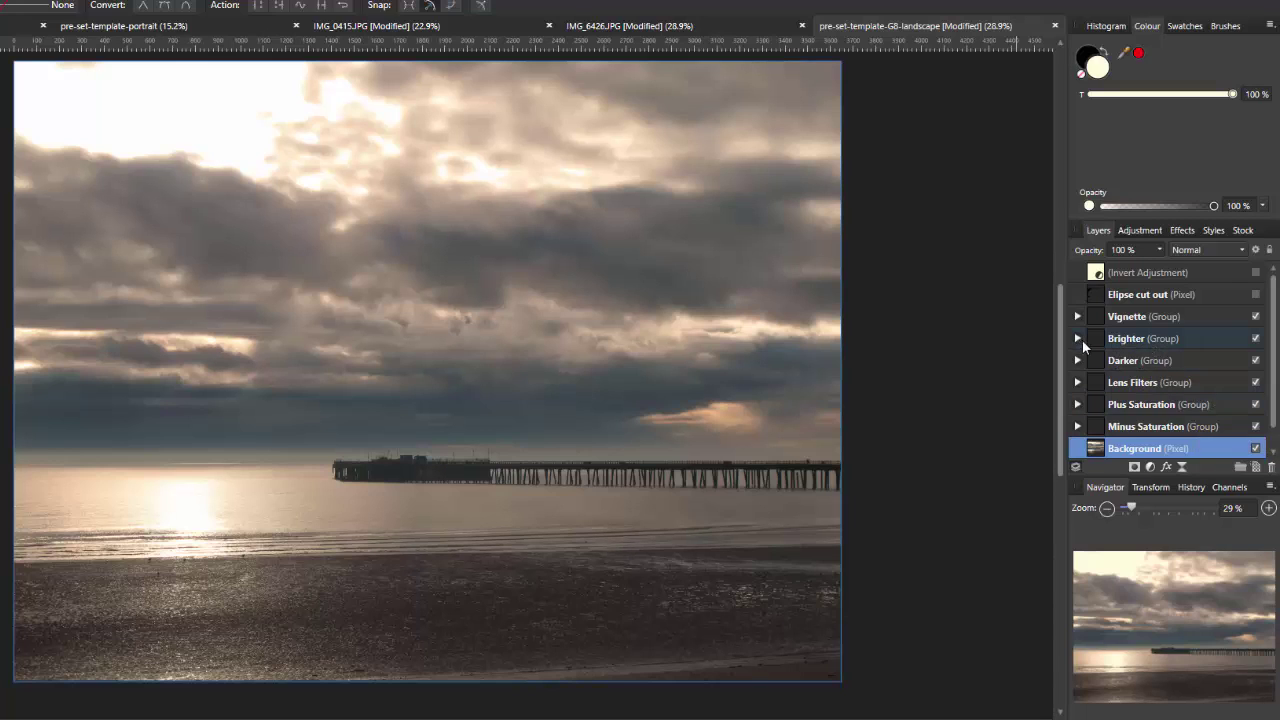
Turn on the Brighter 20% adjustment and the Dark vignette layer
click(1080, 339)
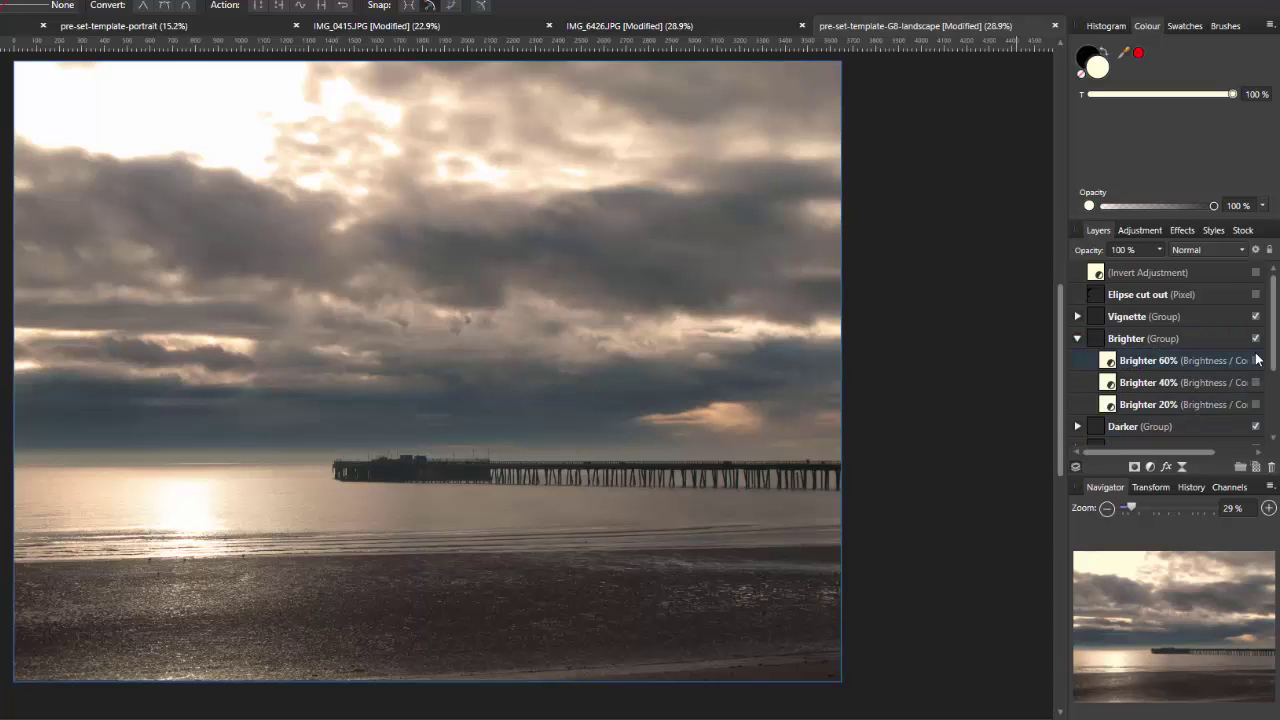
click(1256, 404)
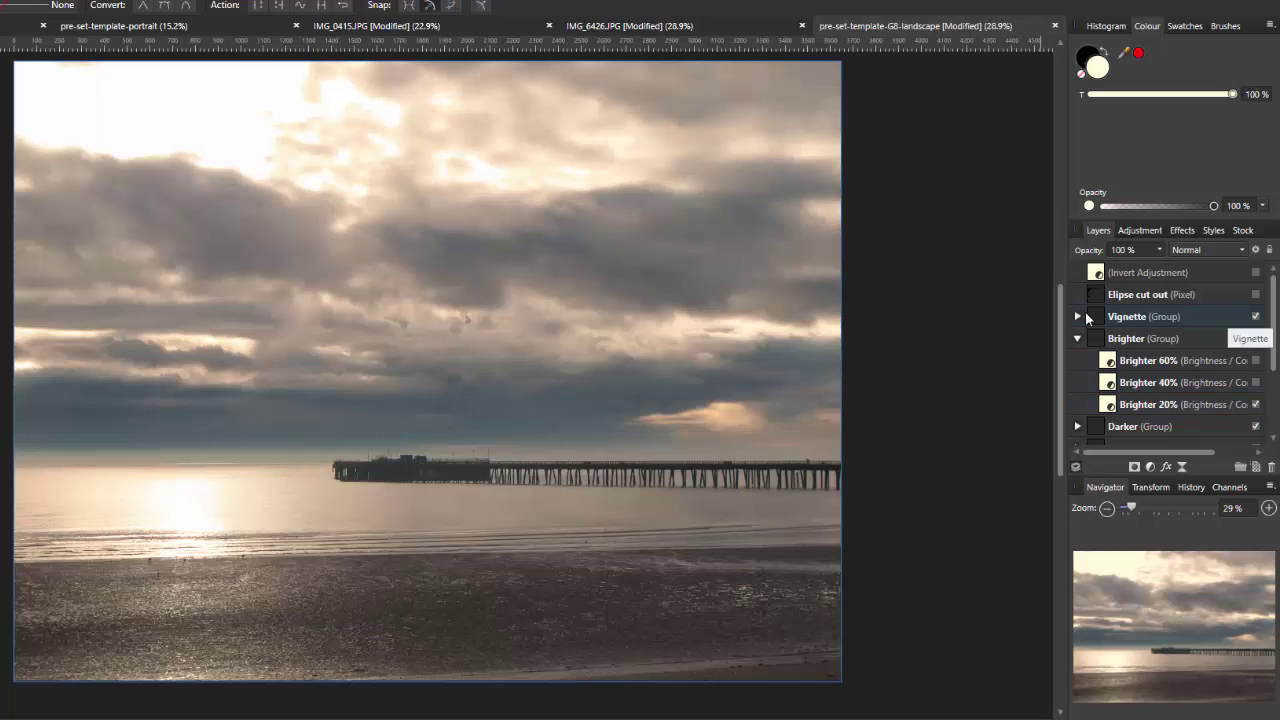
click(1197, 321)
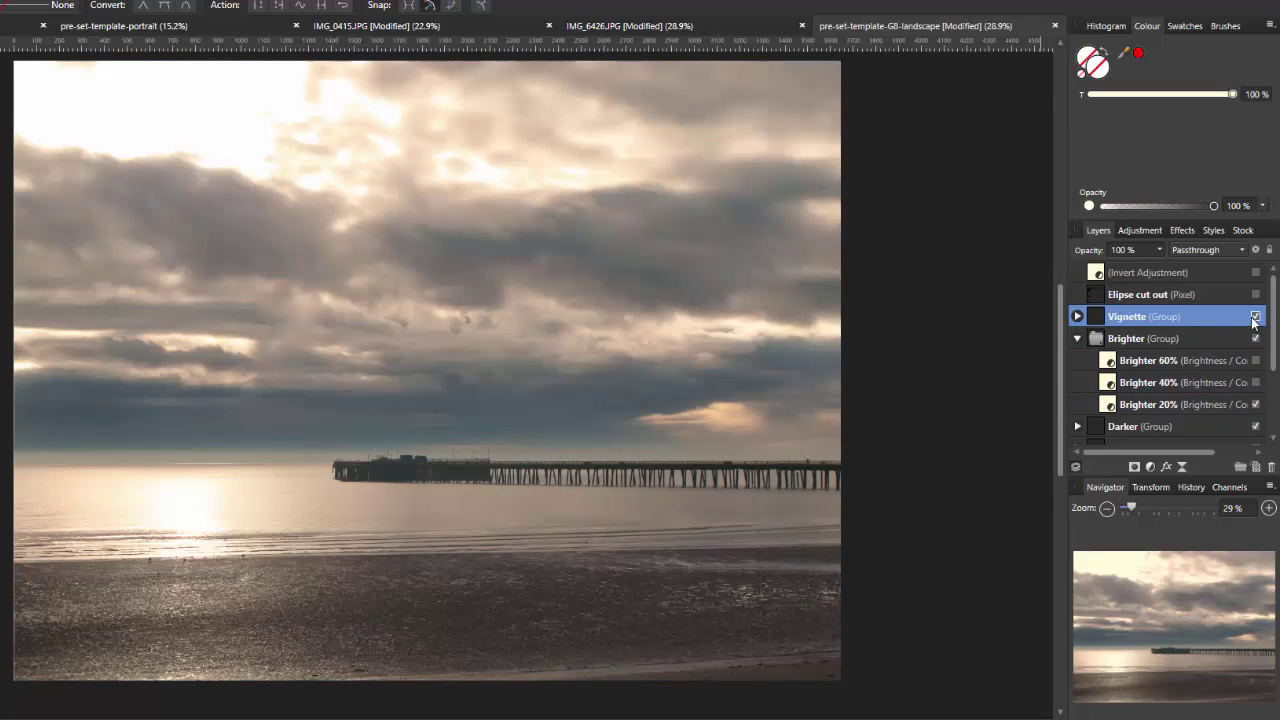
click(1077, 317)
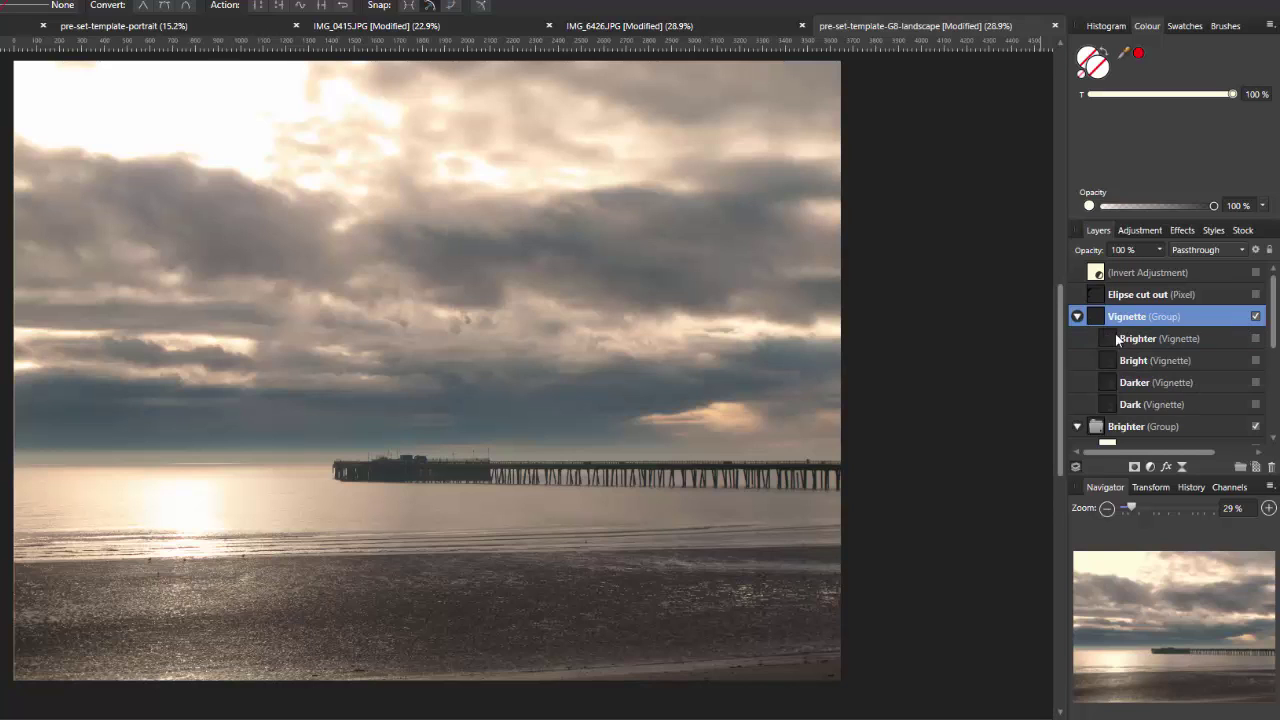
click(1256, 383)
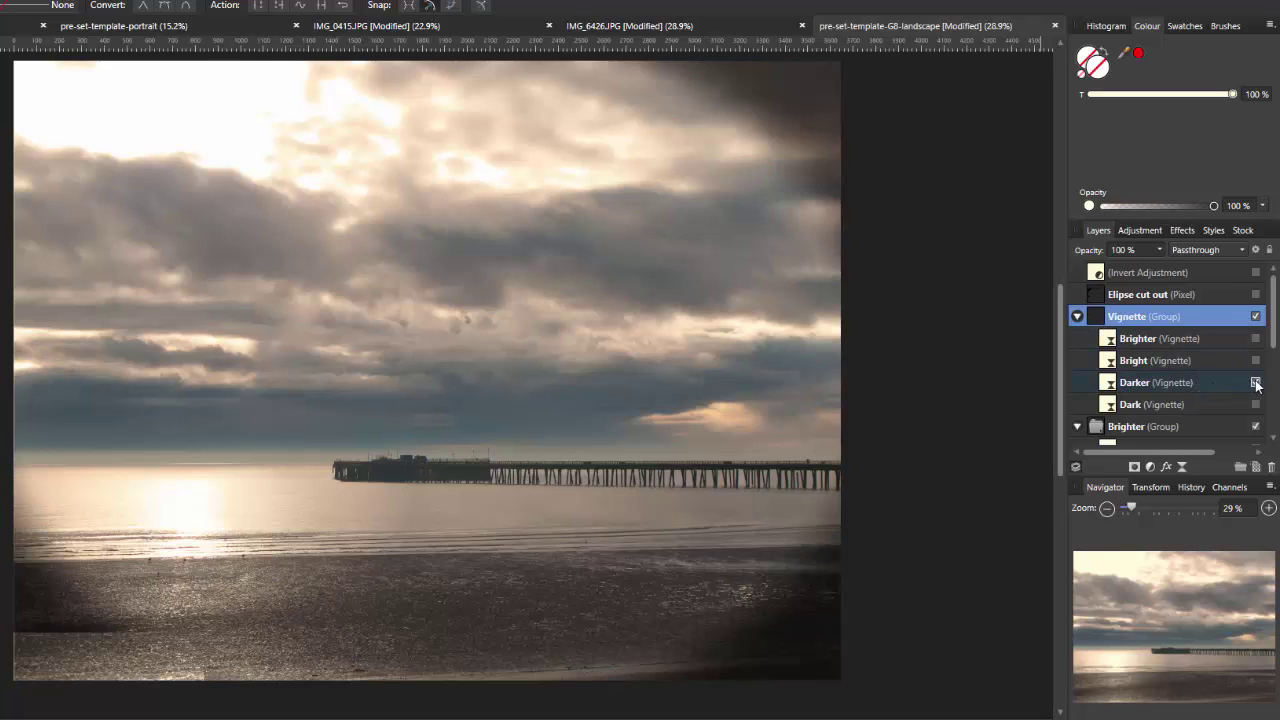
click(1256, 383)
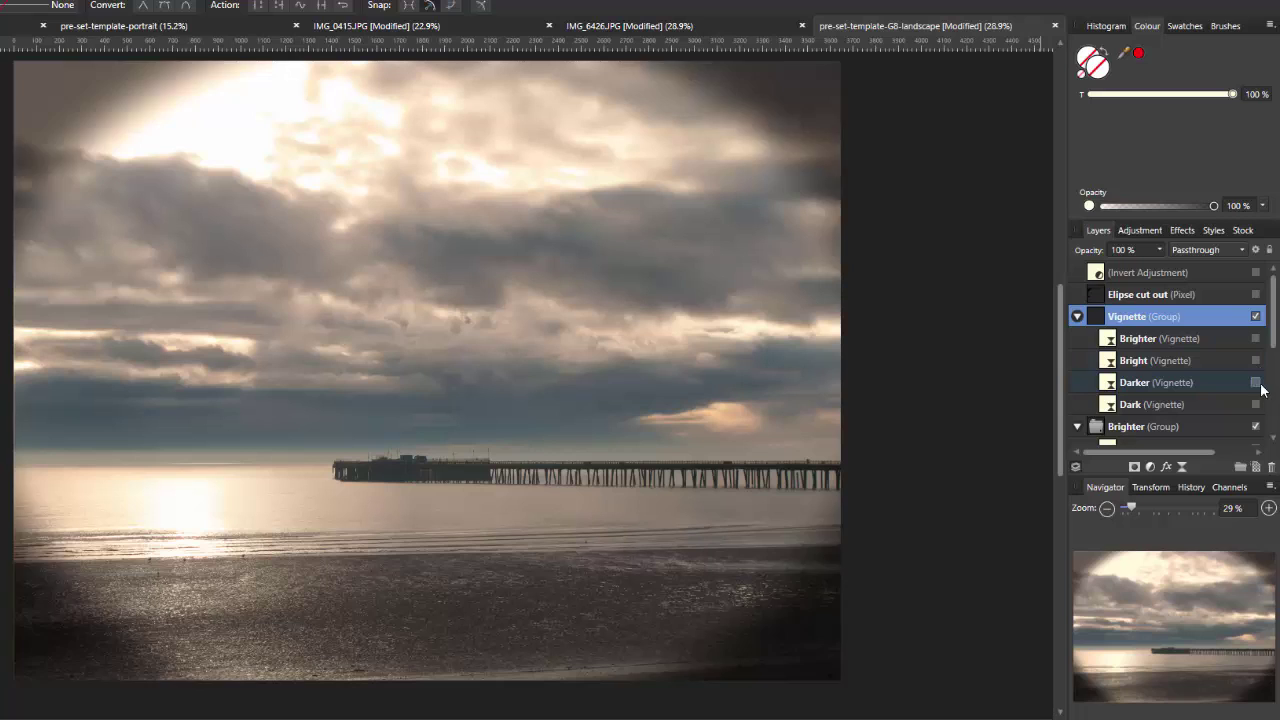
click(1256, 404)
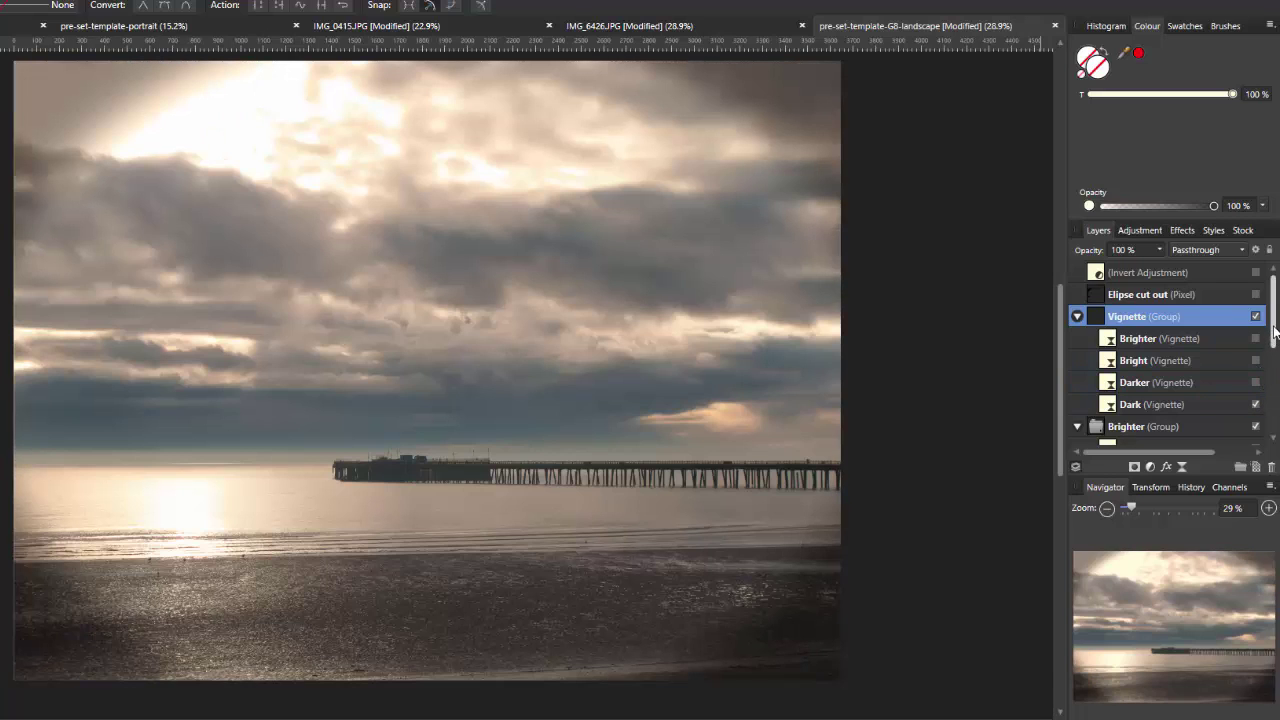
drag(1274, 332, 1274, 412)
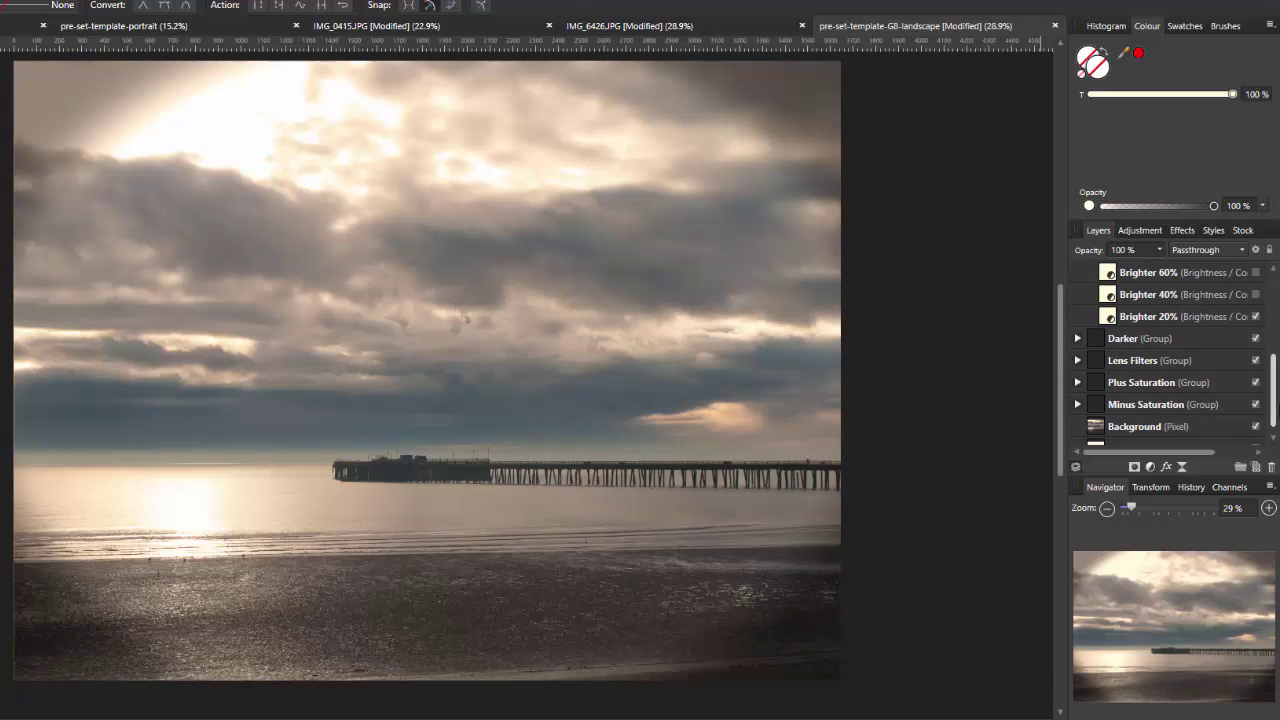
Enable the Blue lens filter and the Sauration +40% adjustment
click(1078, 360)
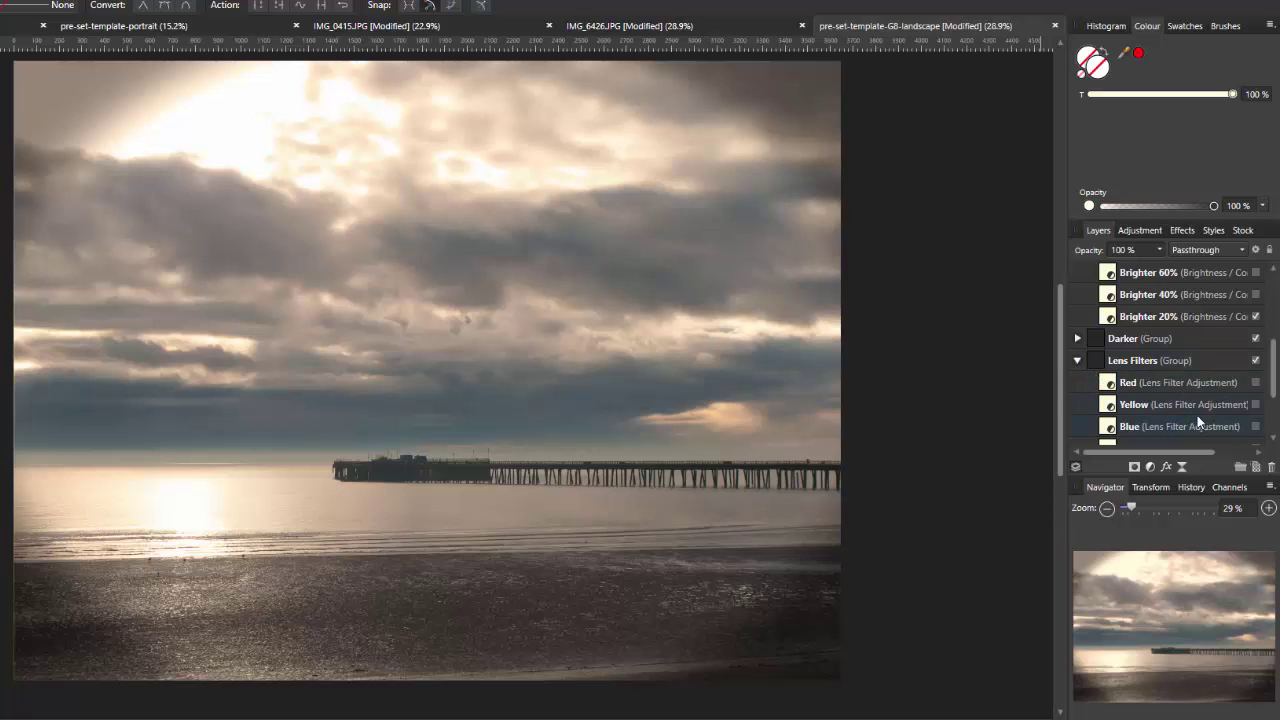
scroll(1200, 370, down, 3)
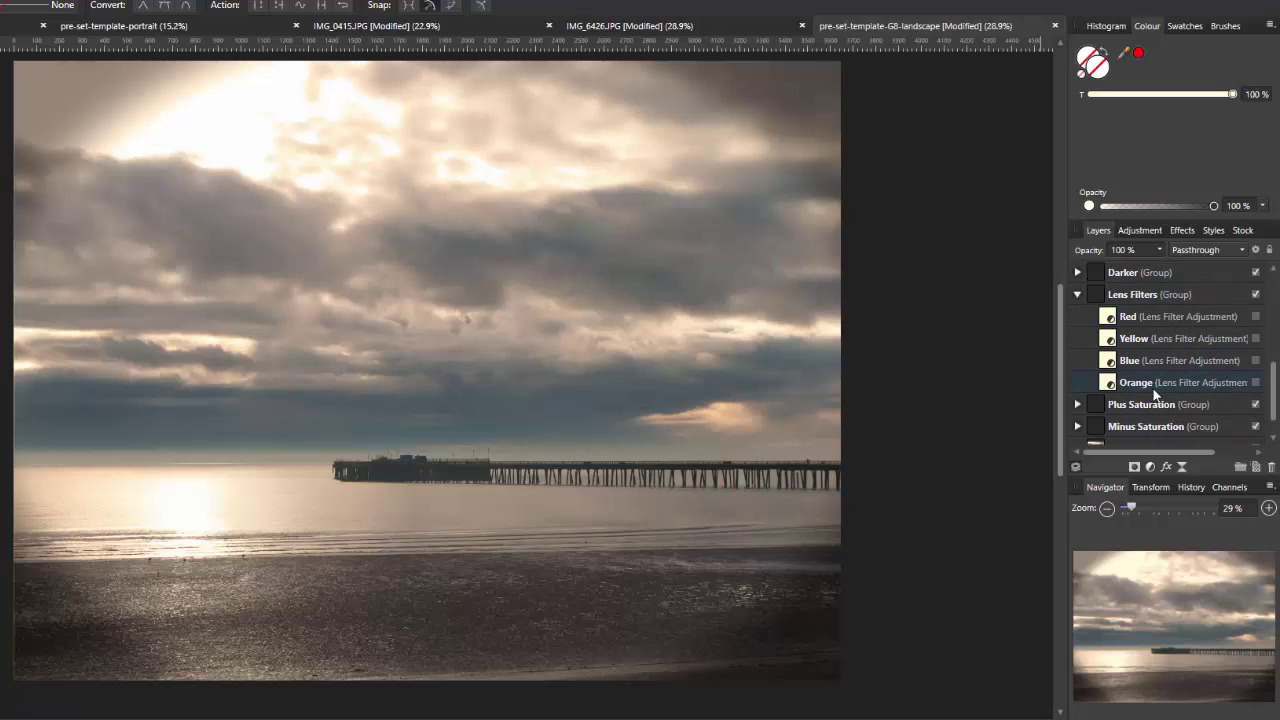
click(1145, 368)
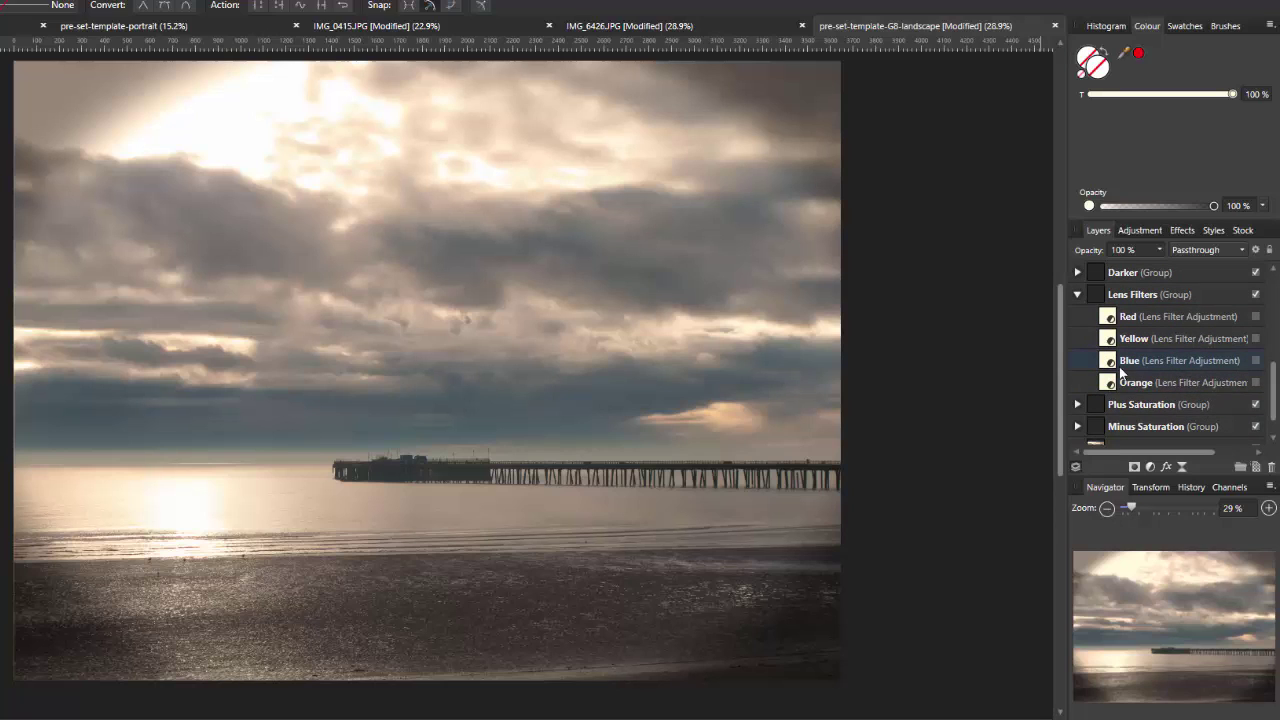
click(1256, 361)
scroll(1265, 401, down, 2)
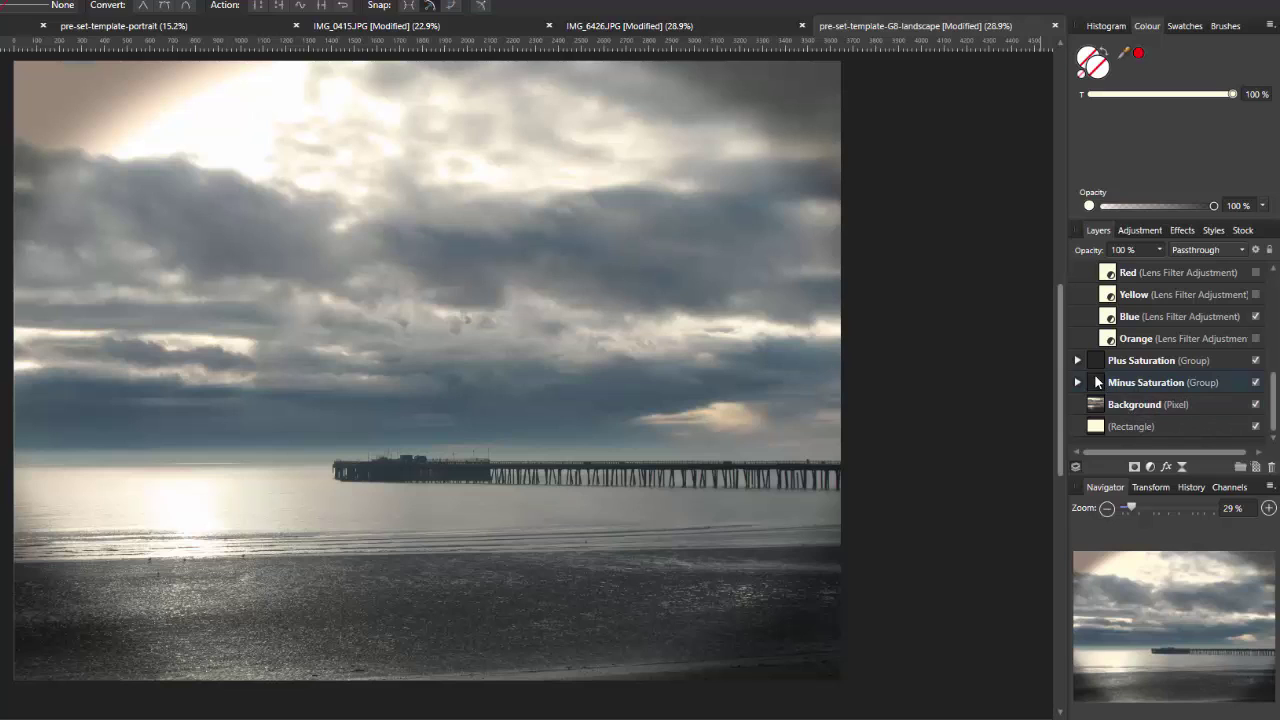
click(1078, 360)
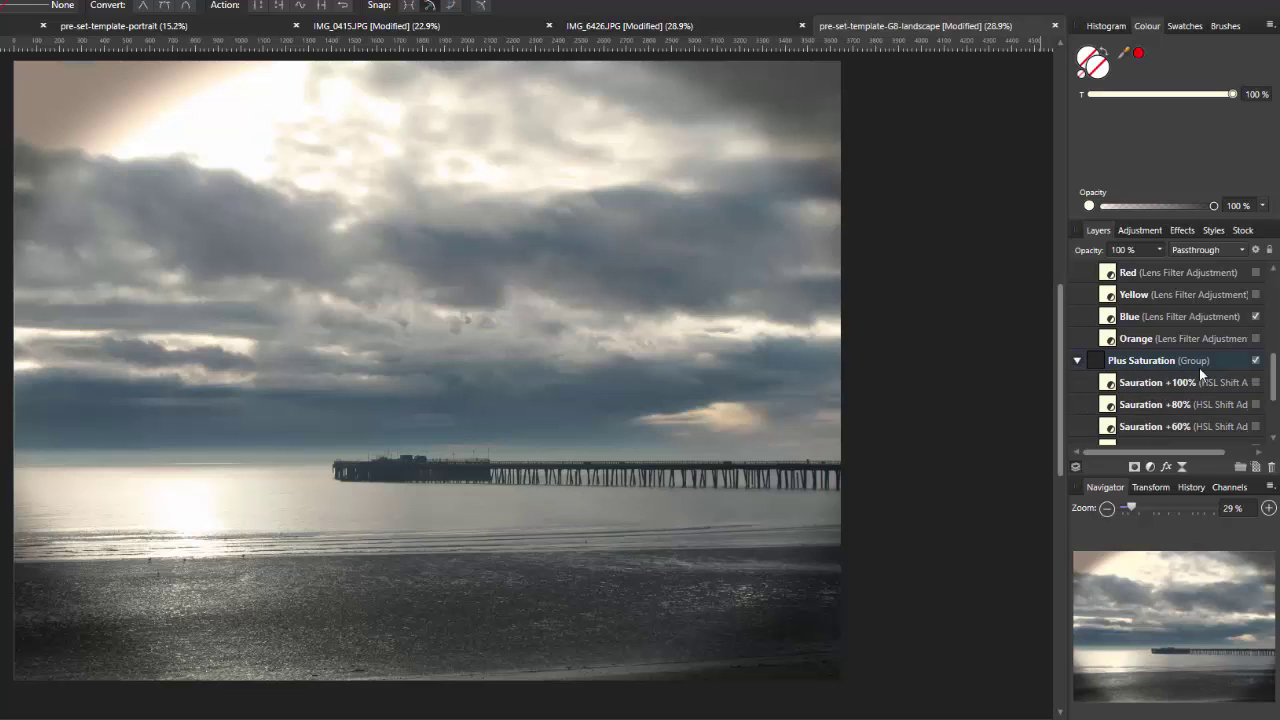
scroll(1190, 390, down, 3)
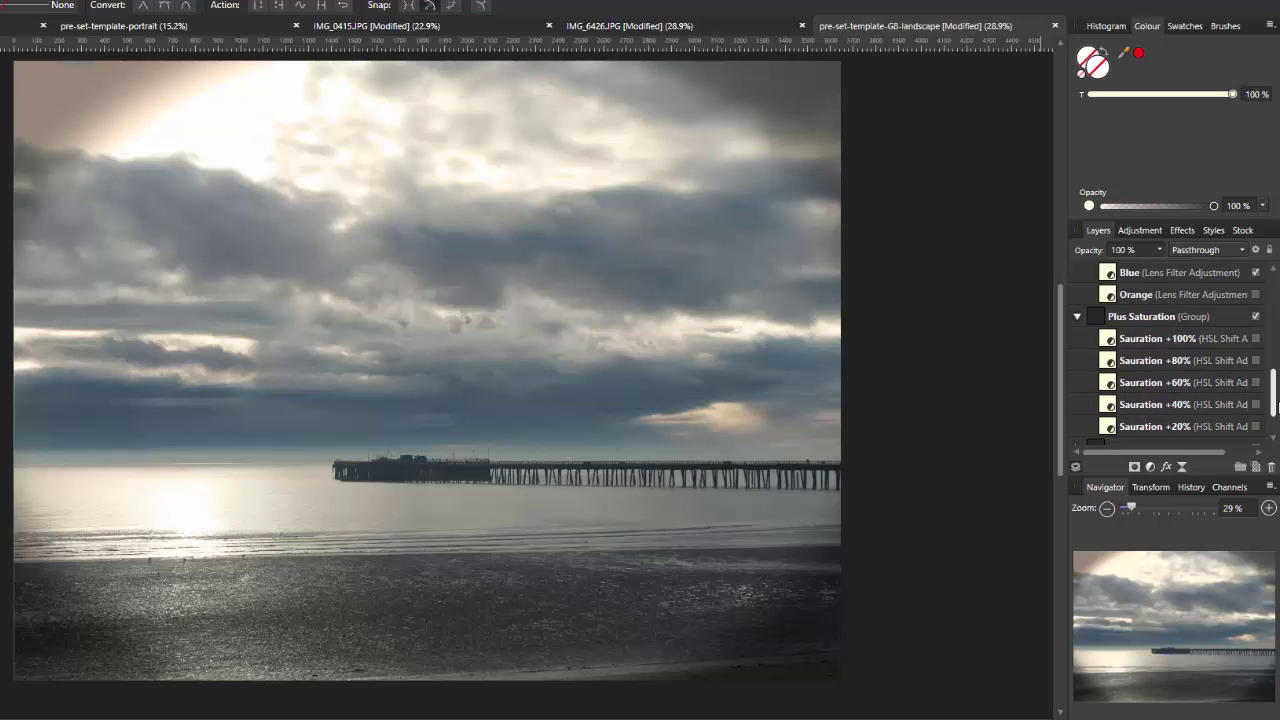
click(1256, 382)
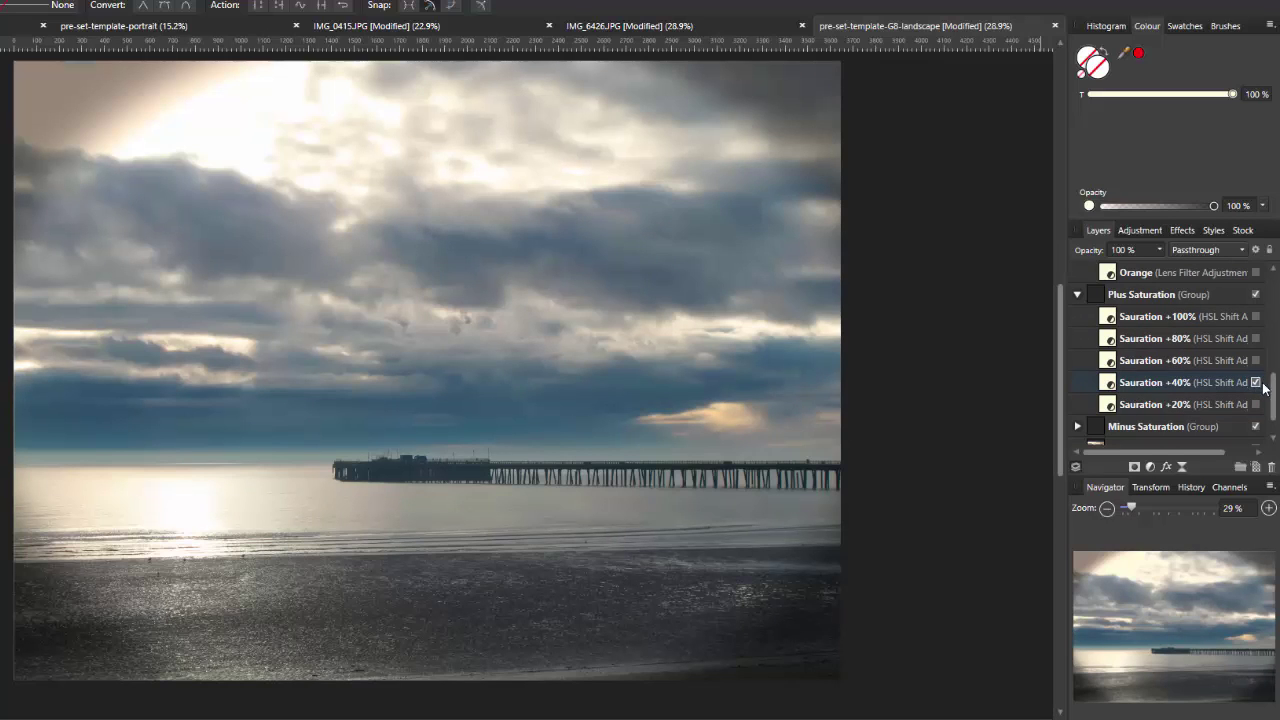
drag(1274, 392, 1274, 330)
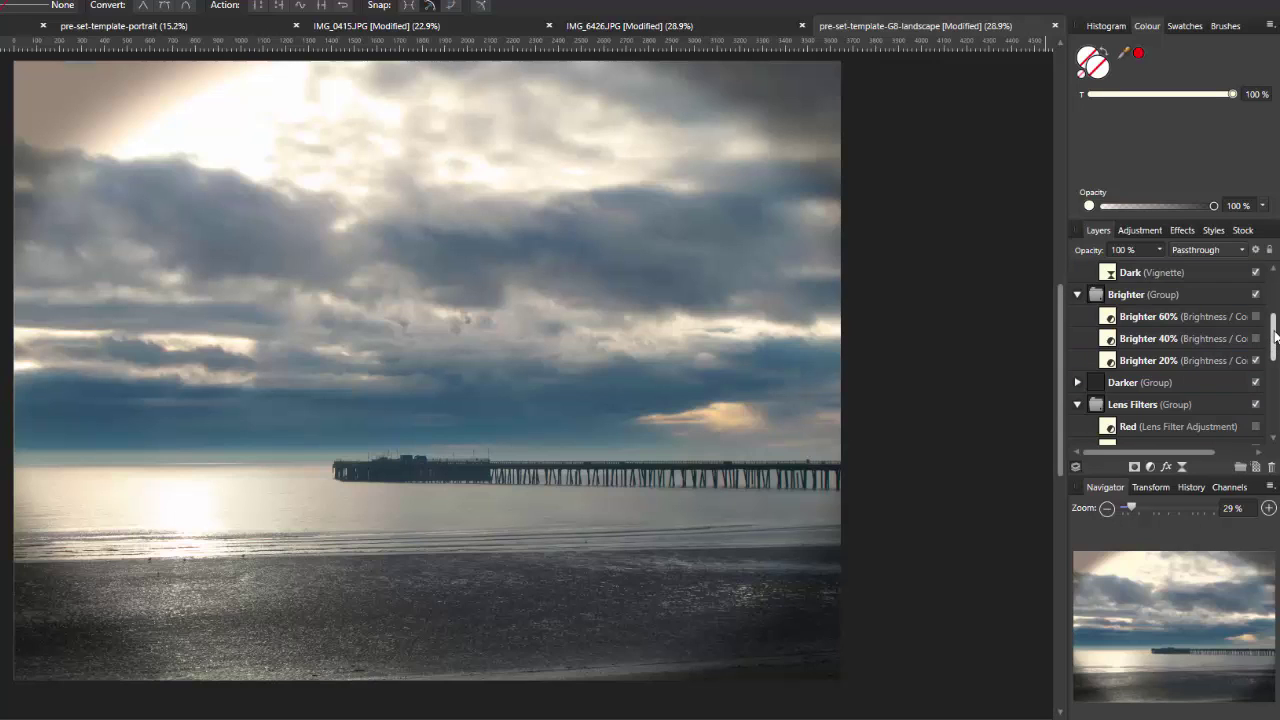
drag(1274, 338, 1274, 302)
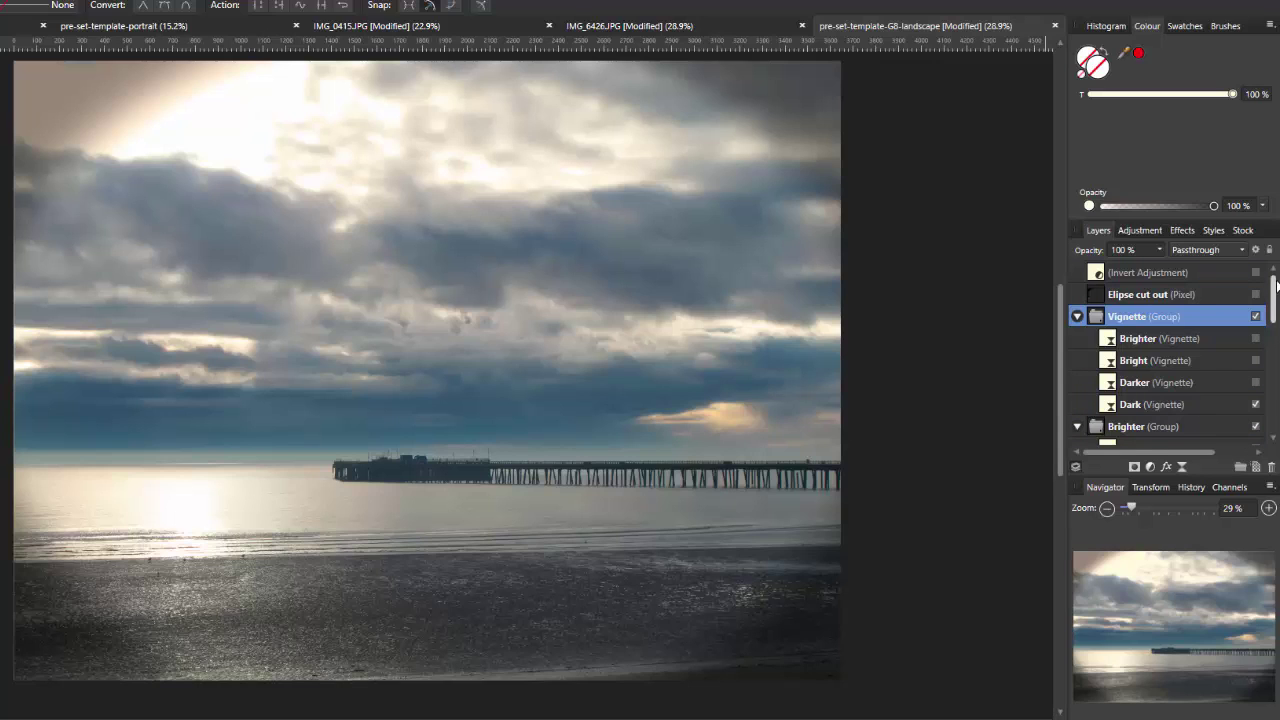
click(1256, 276)
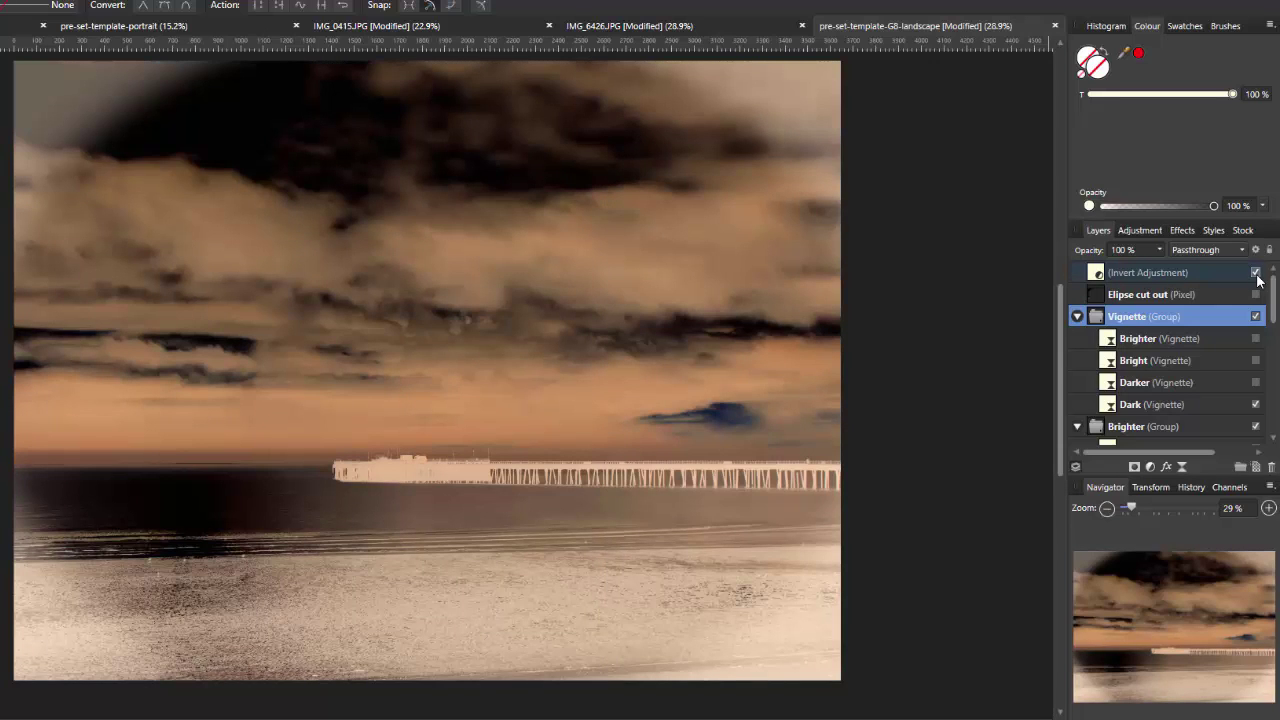
click(1256, 274)
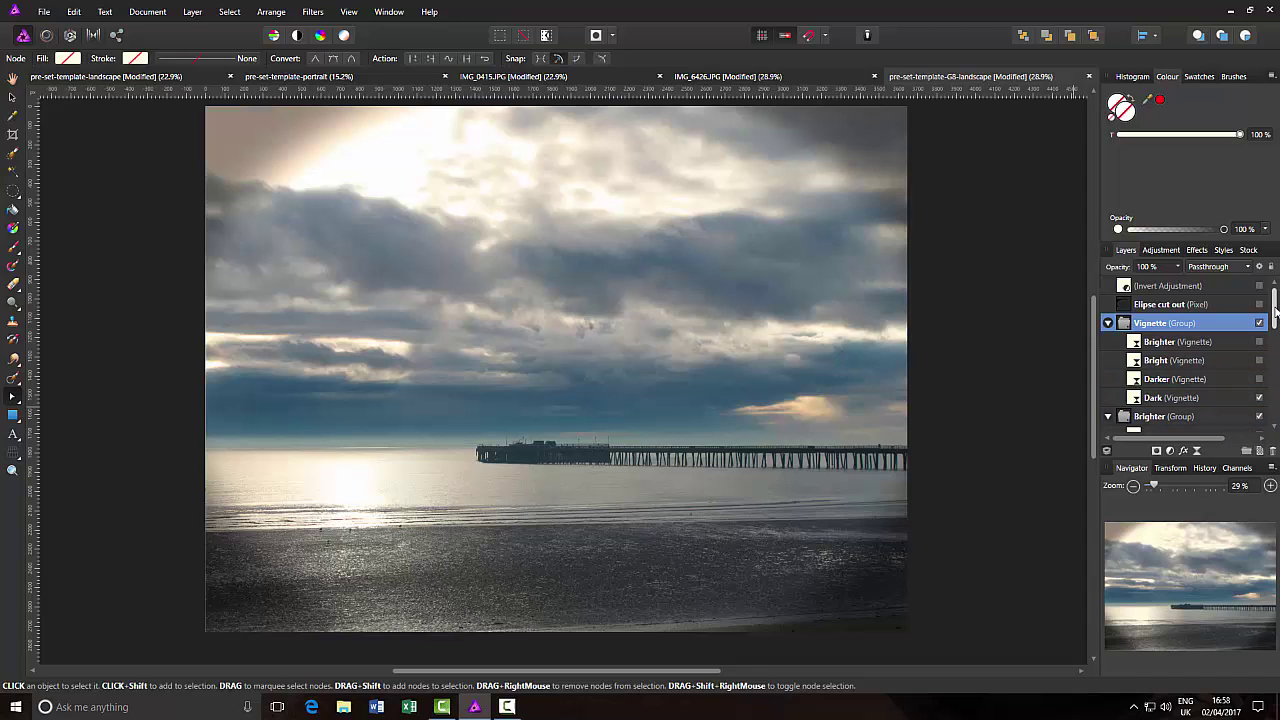
scroll(1276, 318, down, 1)
scroll(1185, 360, down, 1)
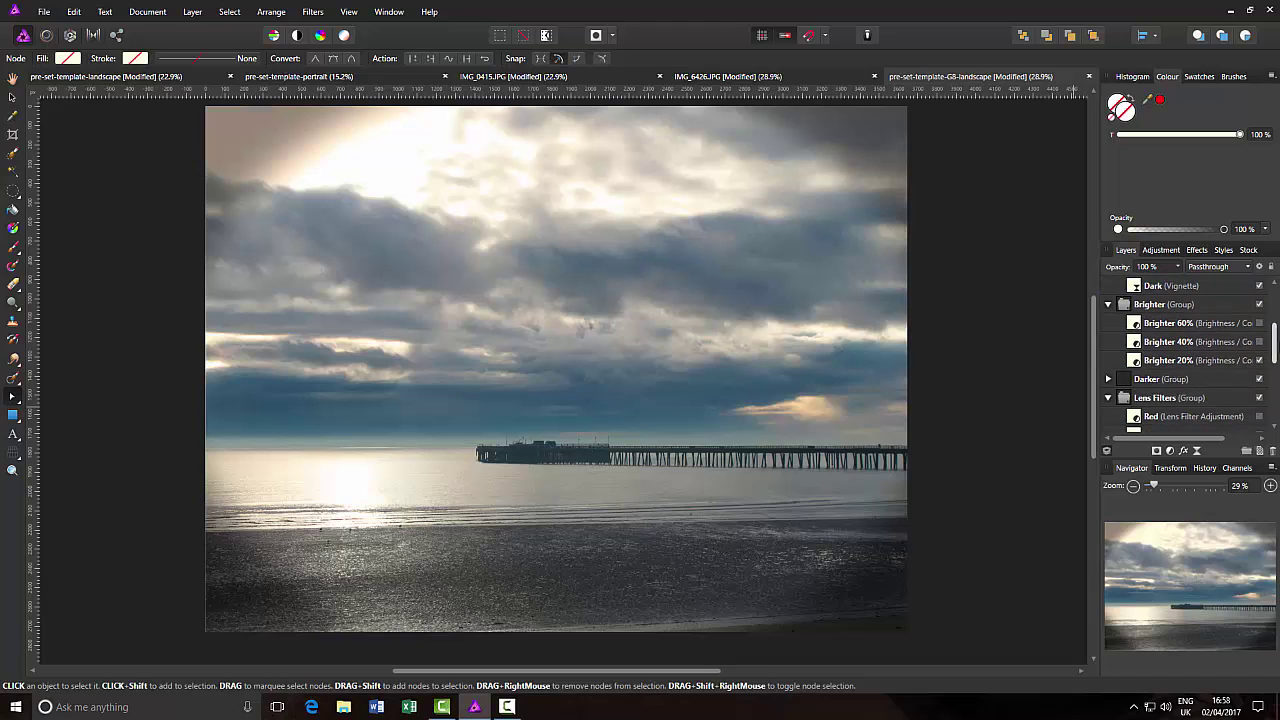